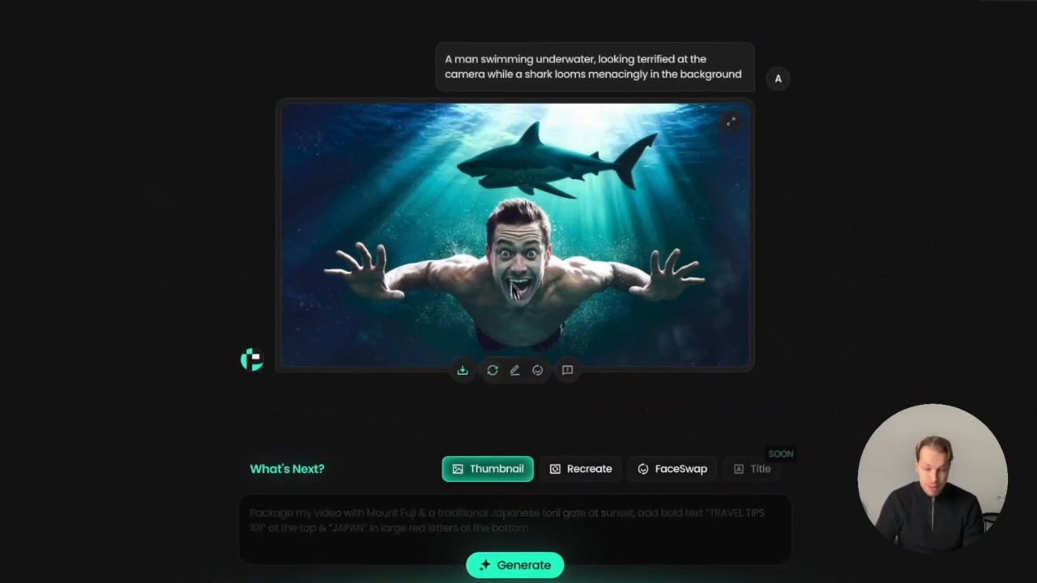
Edit the shark thumbnail with the request "Add more sharks".
left_click(514, 375)
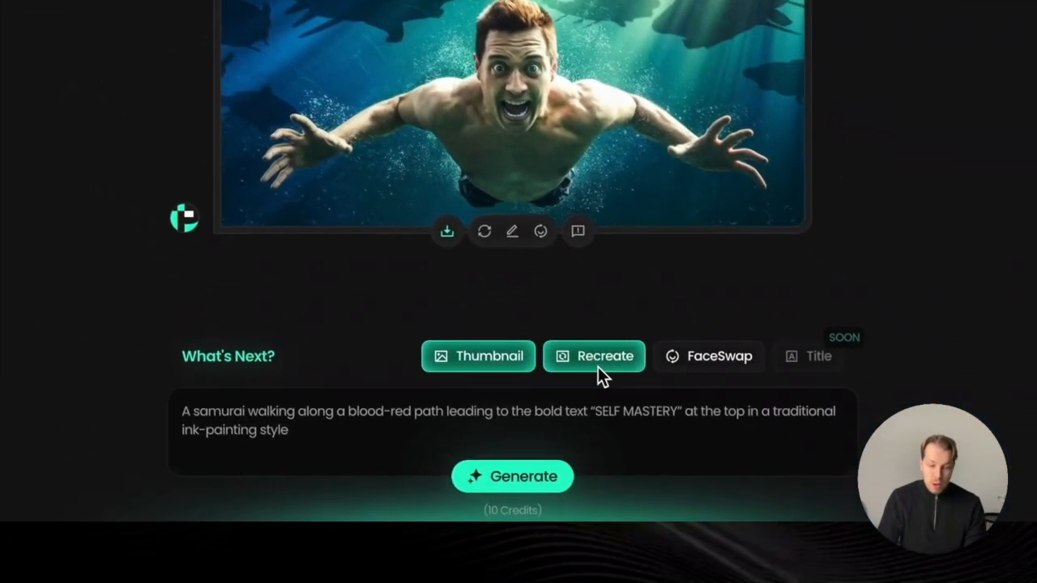
Start a thumbnail recreation and upload the $100/day screenshot of the man in the red shirt as its source.
left_click(607, 362)
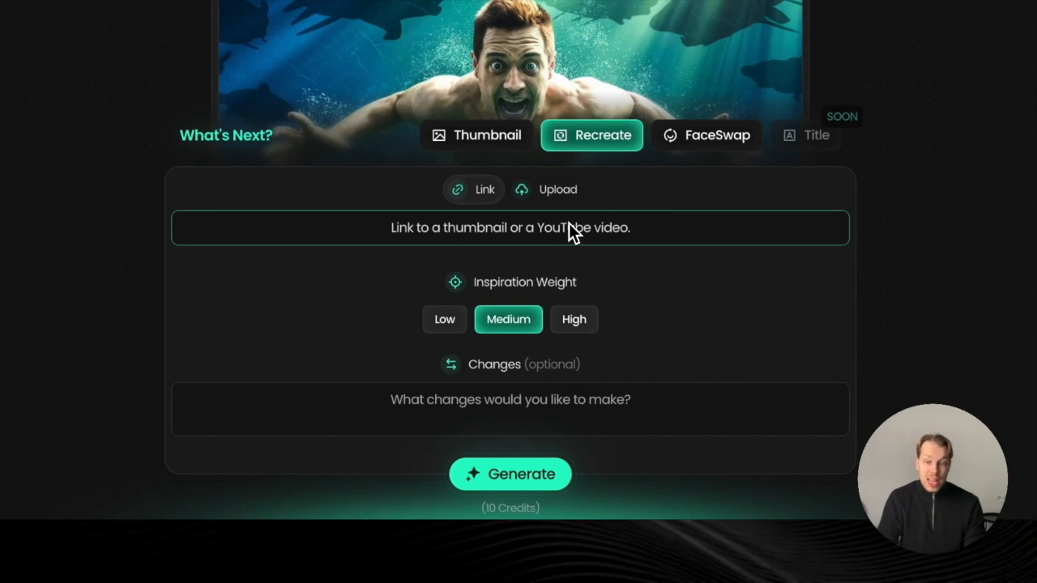
left_click(552, 189)
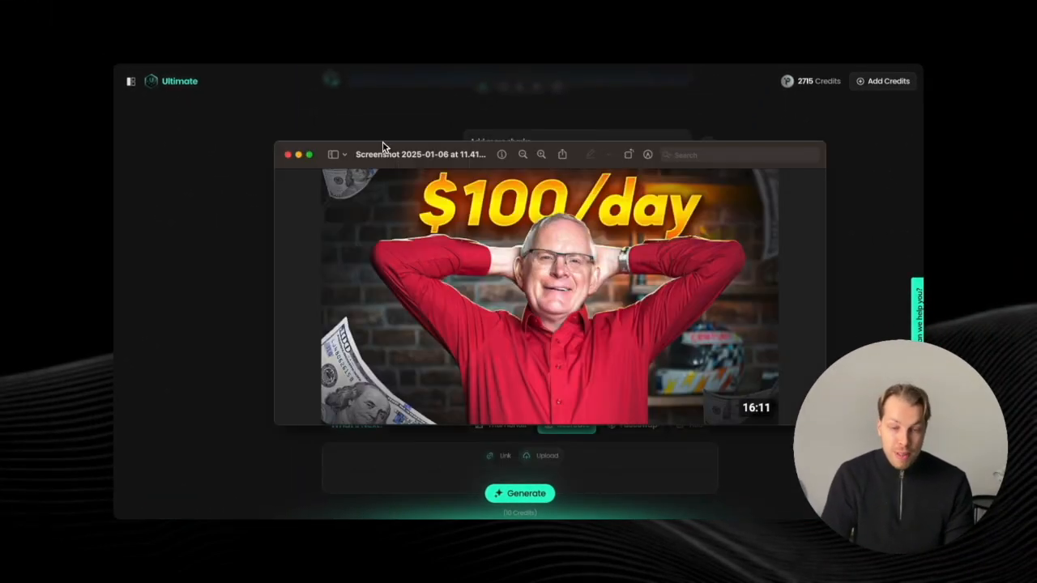
left_click_drag(387, 148, 339, 135)
left_click_drag(779, 411, 776, 416)
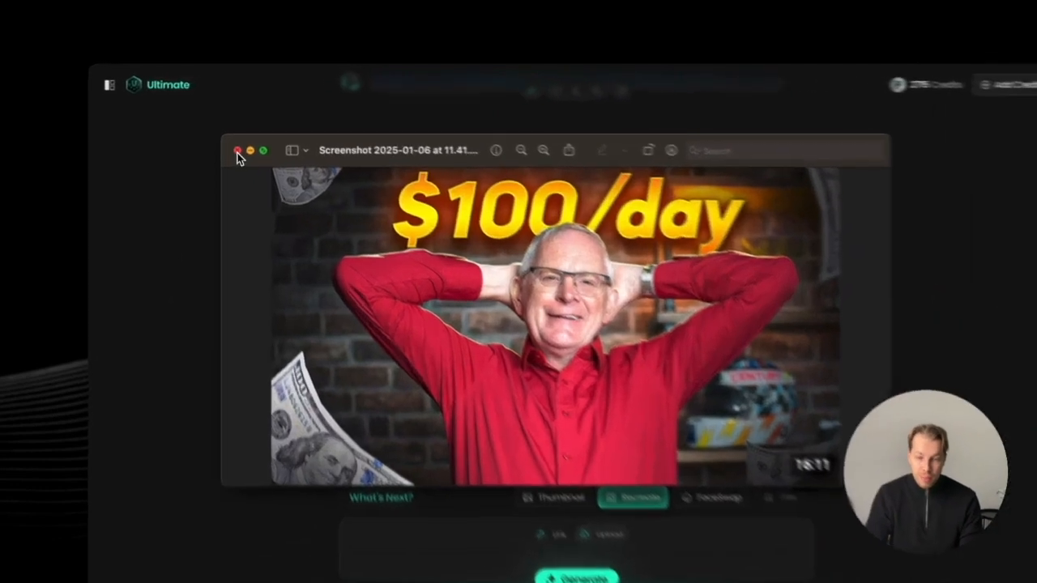
left_click(238, 138)
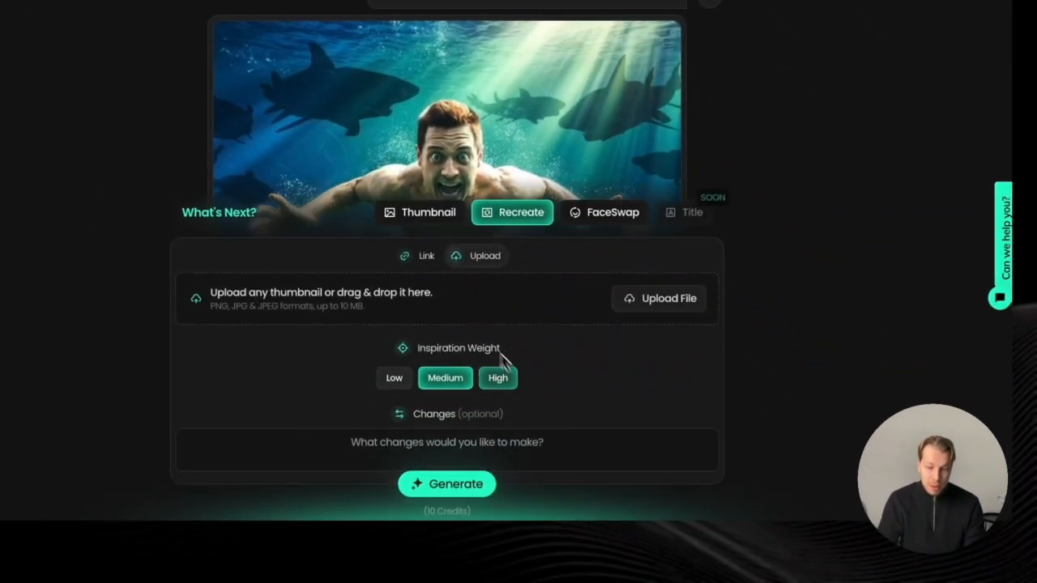
left_click(560, 299)
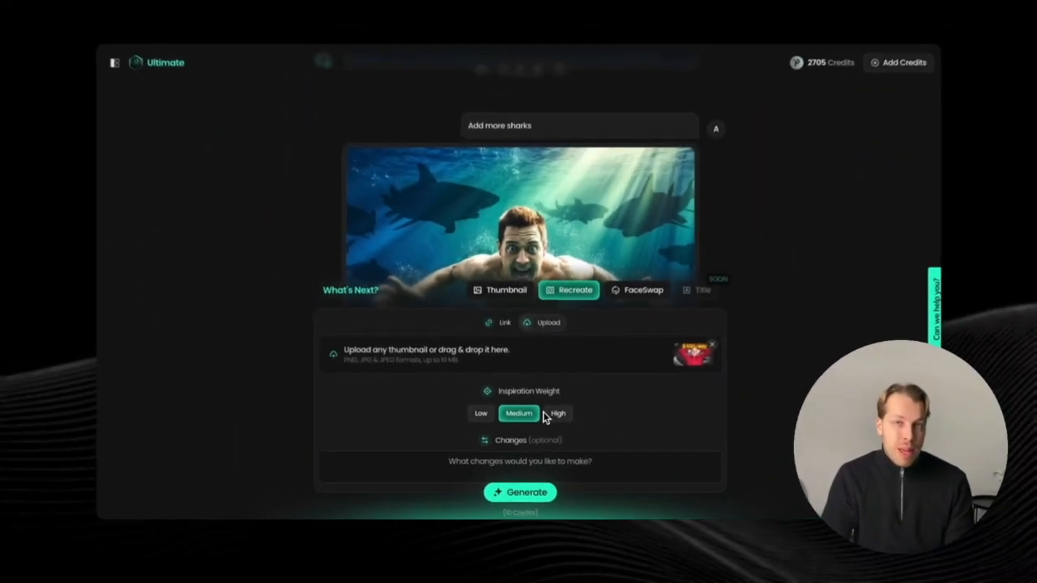
Generate the recreation with Medium inspiration weight and the changes "Make the guy about 30 years old with brown hair. Add $500/day in the background.".
left_click(557, 418)
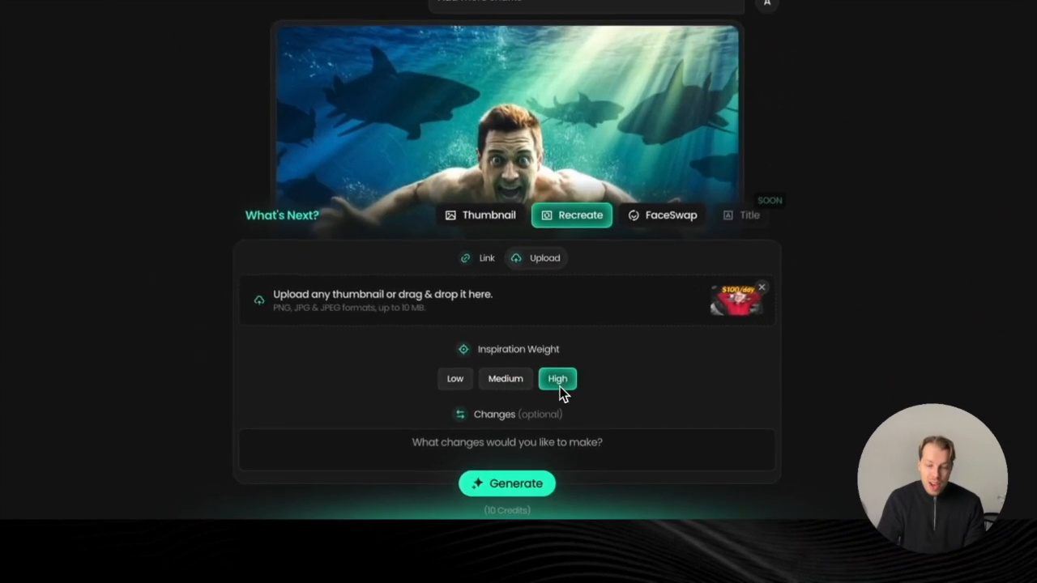
left_click(518, 382)
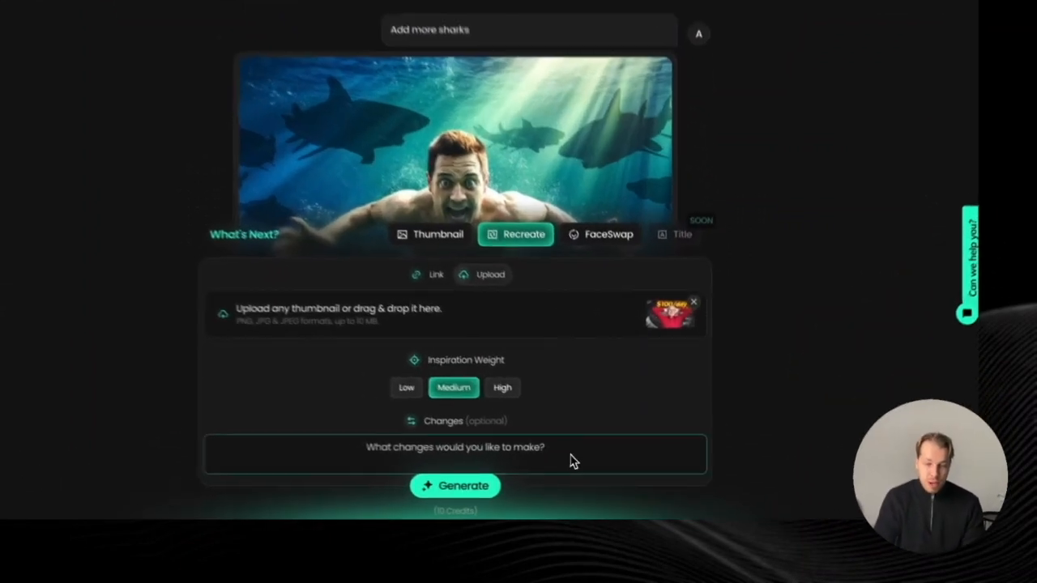
left_click(608, 472)
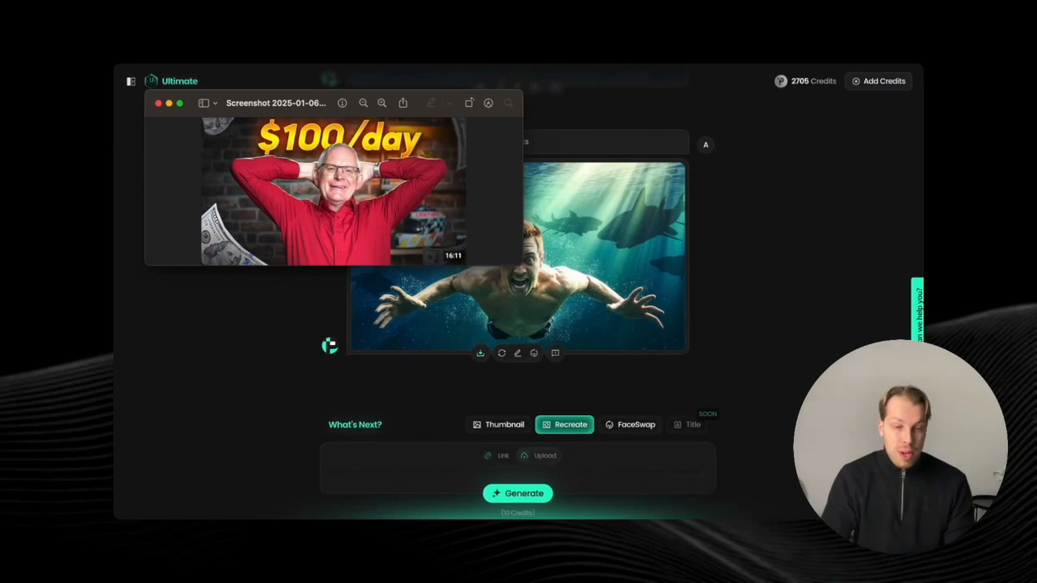
left_click(159, 103)
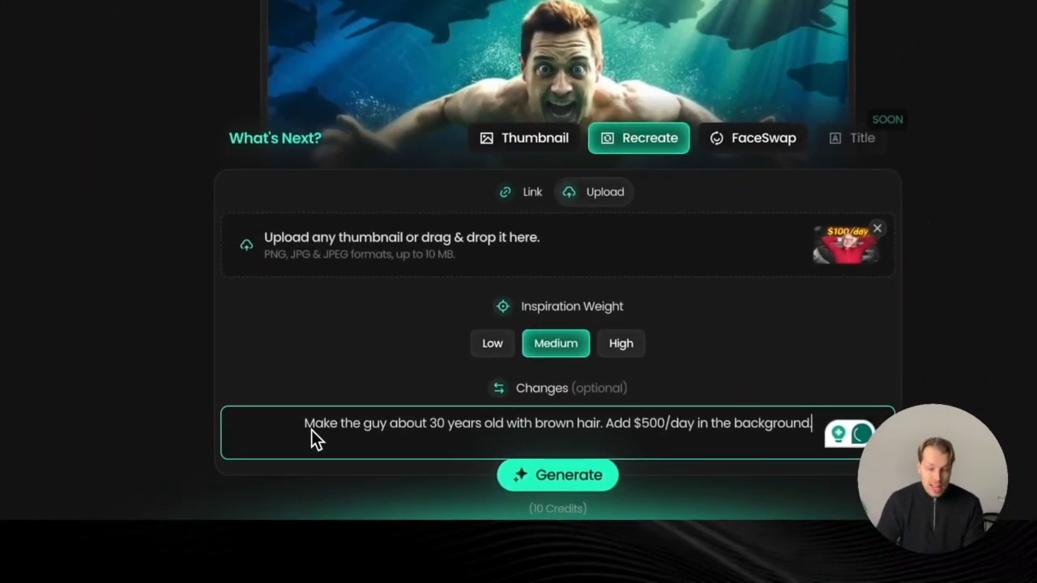
left_click_drag(322, 485, 387, 489)
left_click_drag(385, 434, 812, 430)
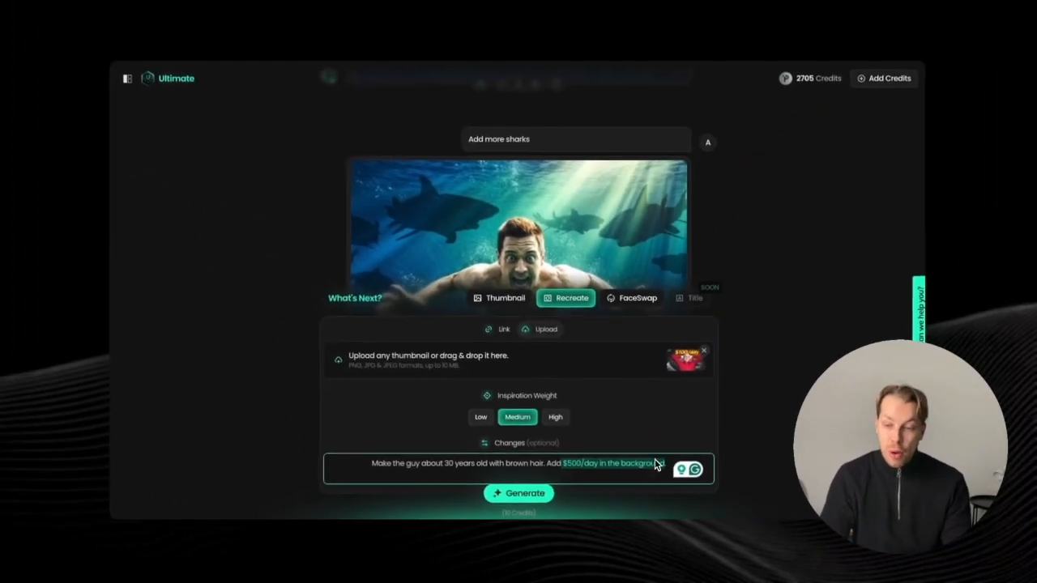
left_click(529, 494)
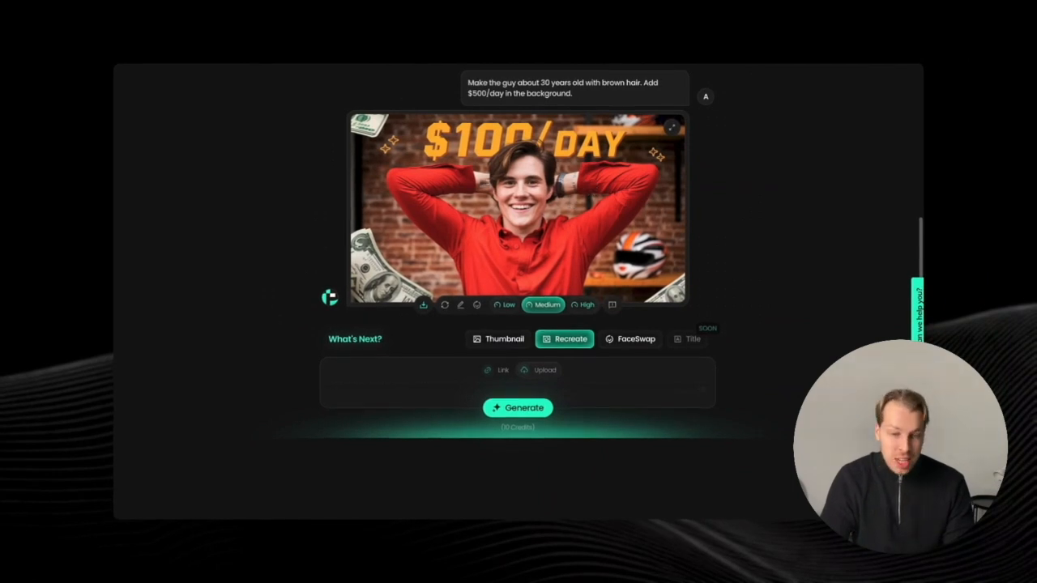
Edit the recreated thumbnail to remove the helmet, and edit the resulting version to remove the lettering.
scroll(538, 200, "down", 1)
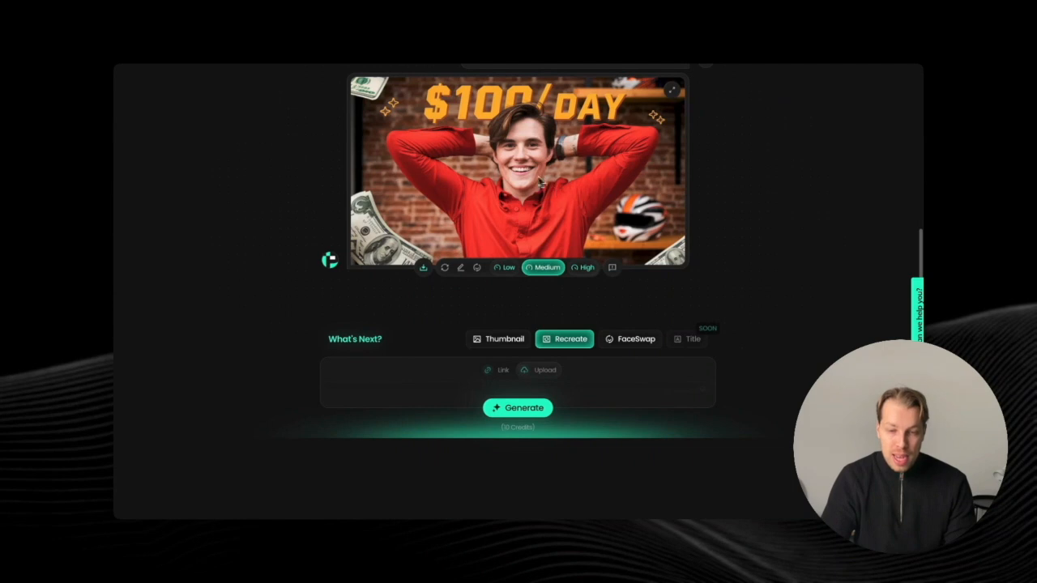
scroll(522, 163, "up", 1)
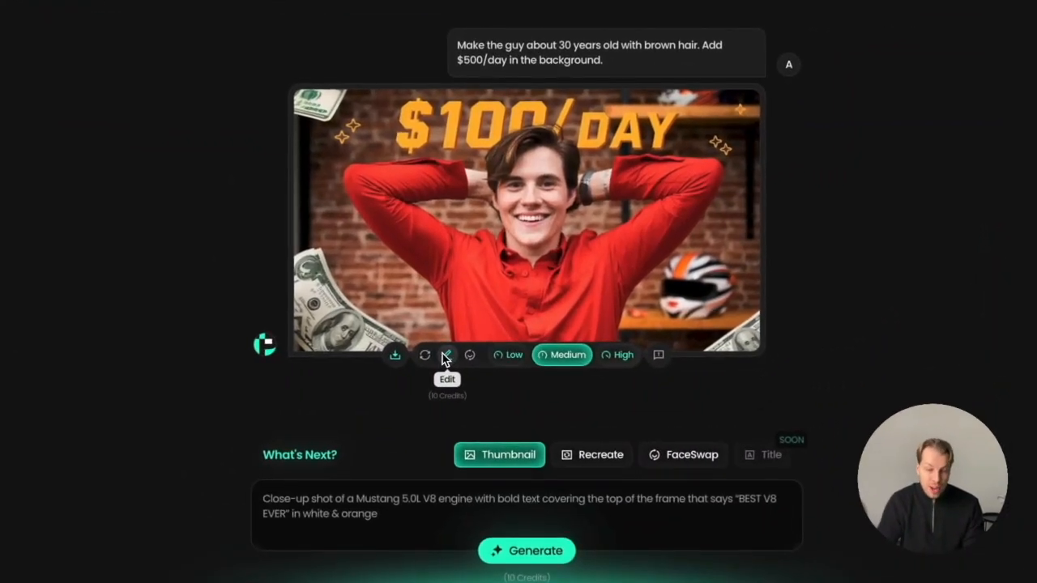
left_click(461, 354)
type("Remove the helm")
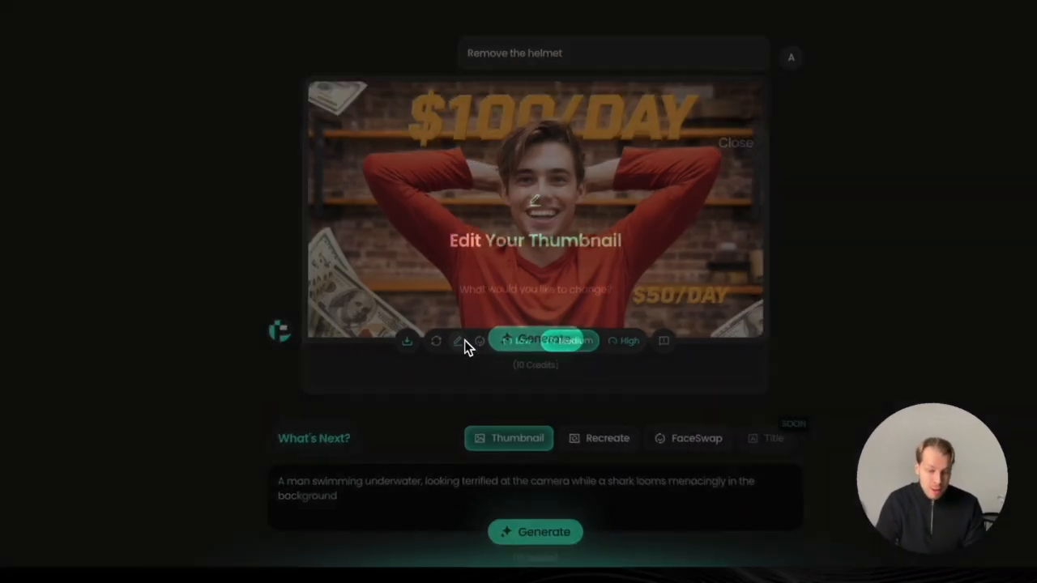
left_click(463, 354)
type("Remove the le")
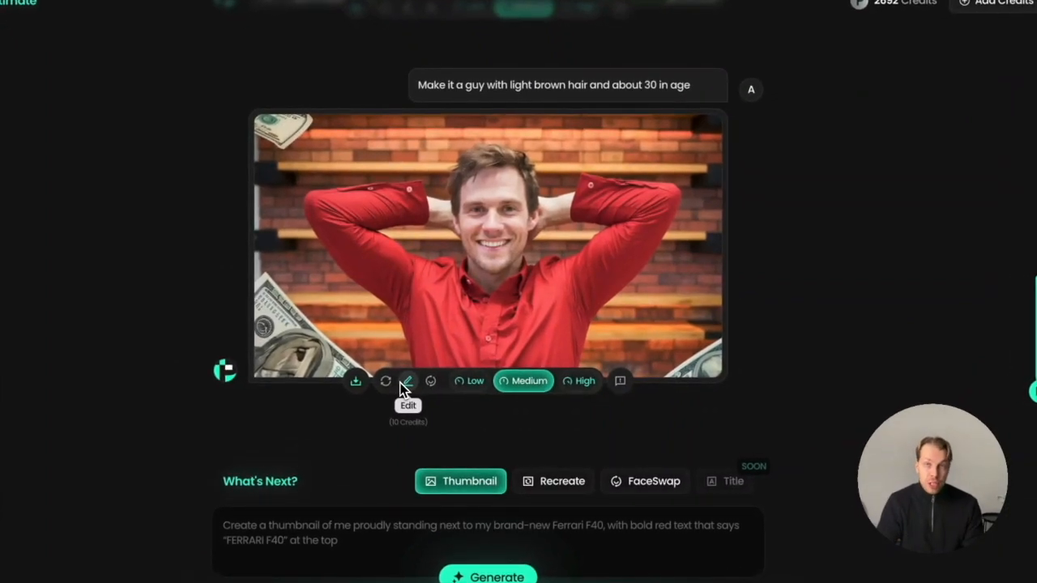
Edit the text-free thumbnail to make the shirt black, and edit that result with "Add $500/day in the background as text".
left_click(402, 383)
type("Make the shirt bl")
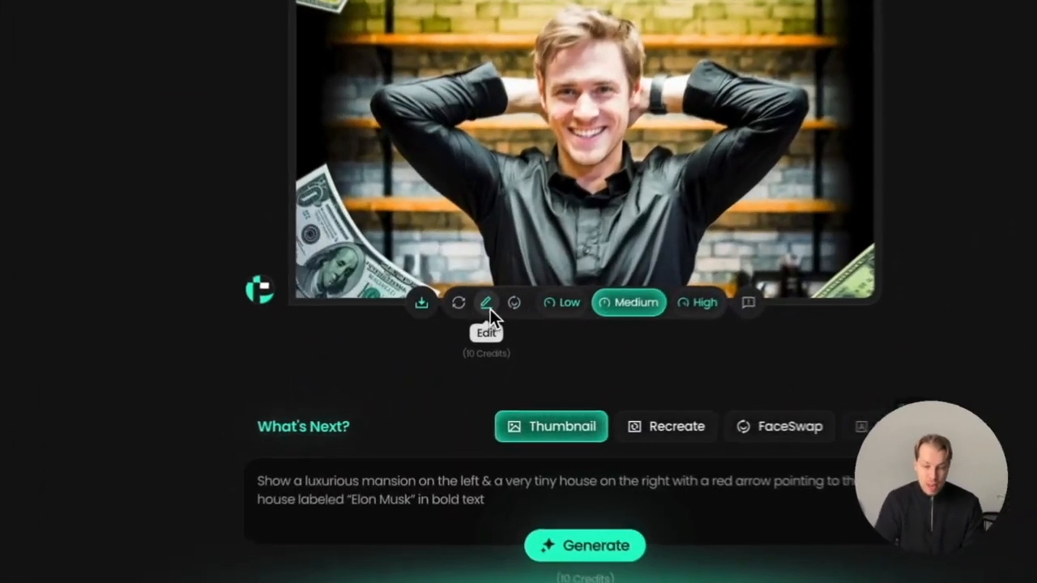
left_click(462, 352)
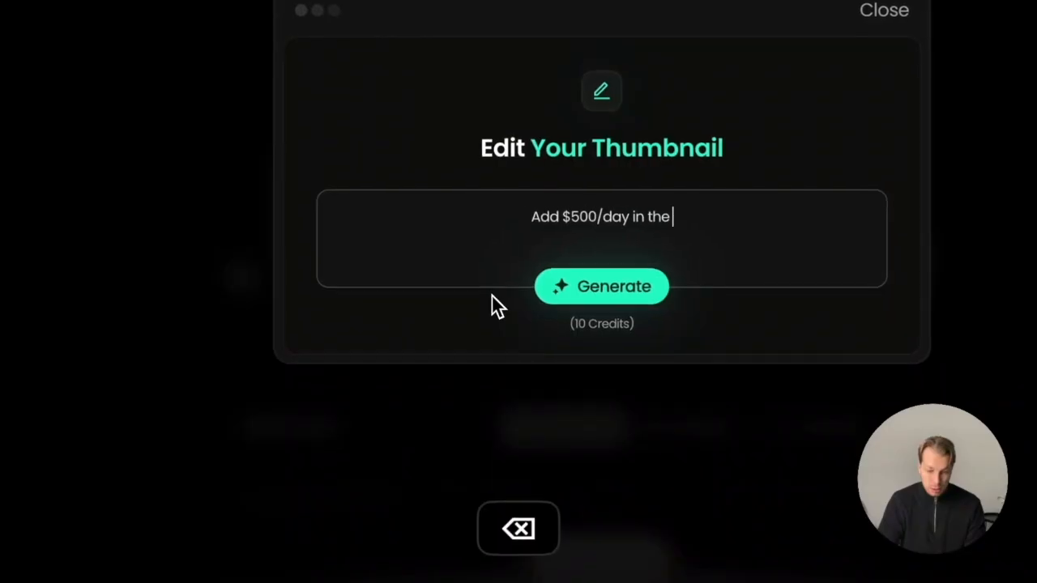
type("background as text")
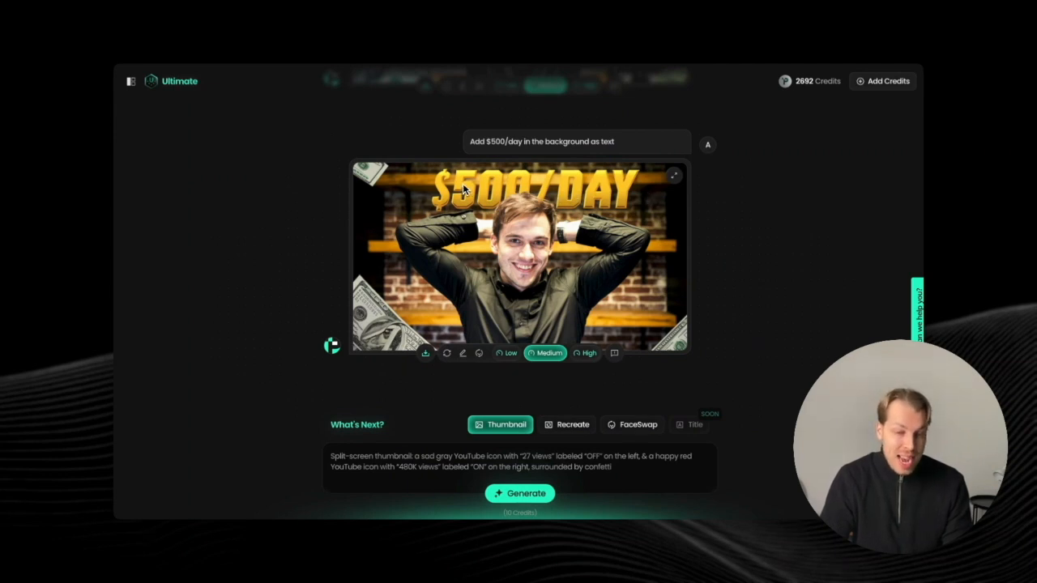
Compare the last two thumbnail versions and download the black-shirt version without text.
scroll(543, 202, "up", 2)
scroll(547, 199, "down", 2)
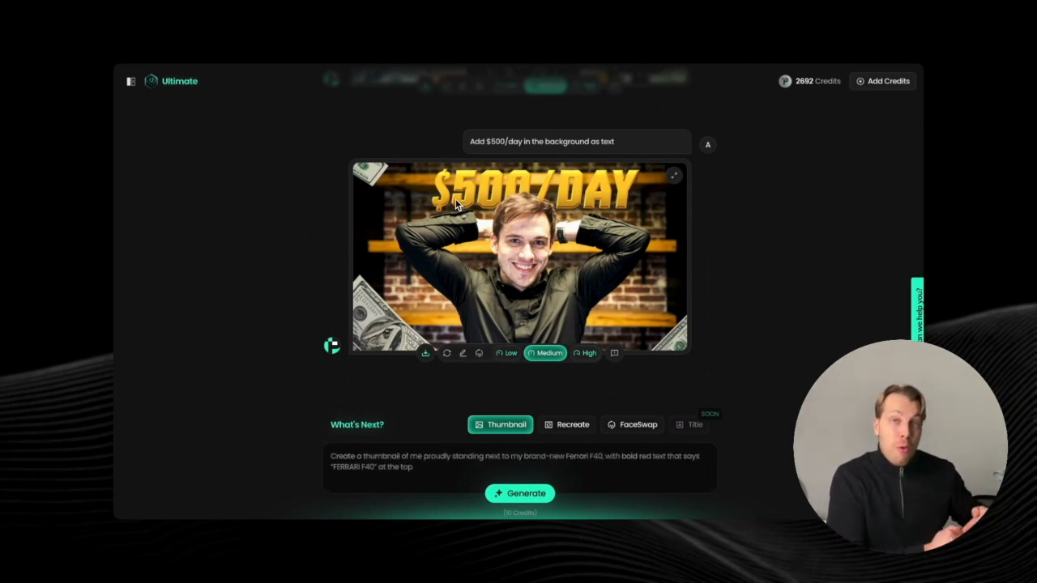
scroll(615, 220, "up", 5)
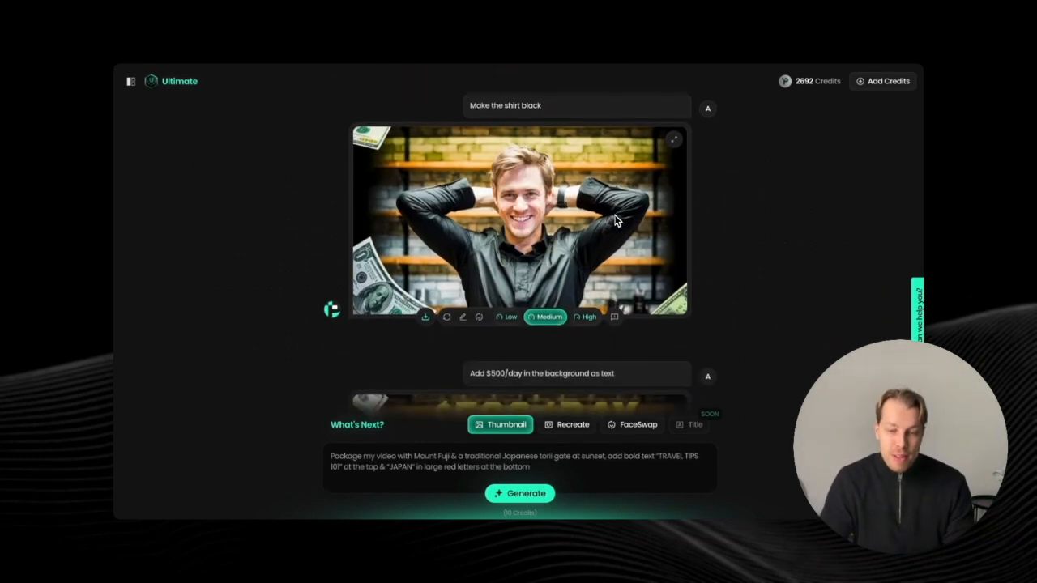
scroll(616, 221, "down", 5)
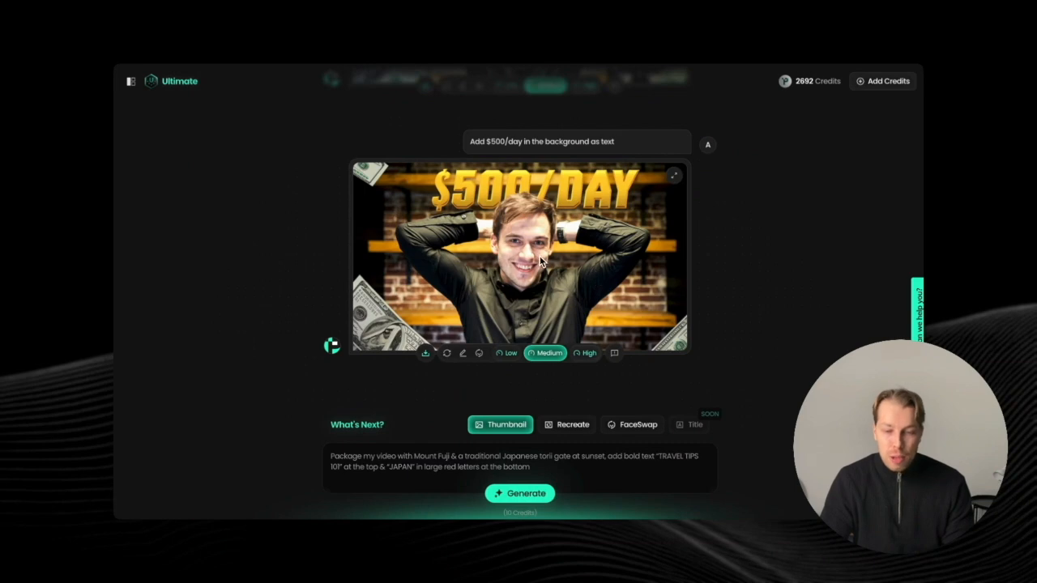
scroll(538, 253, "up", 5)
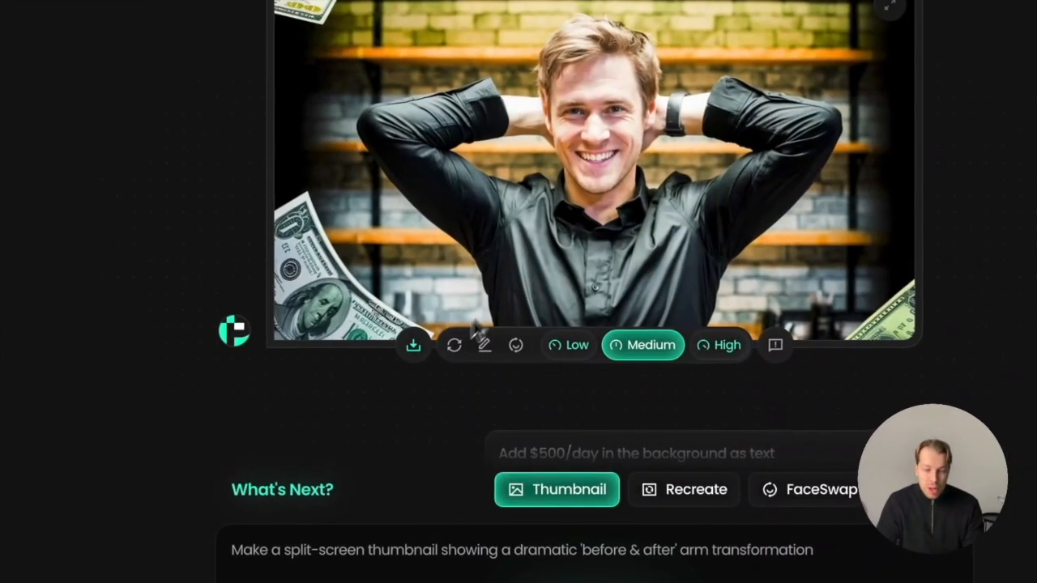
left_click(415, 346)
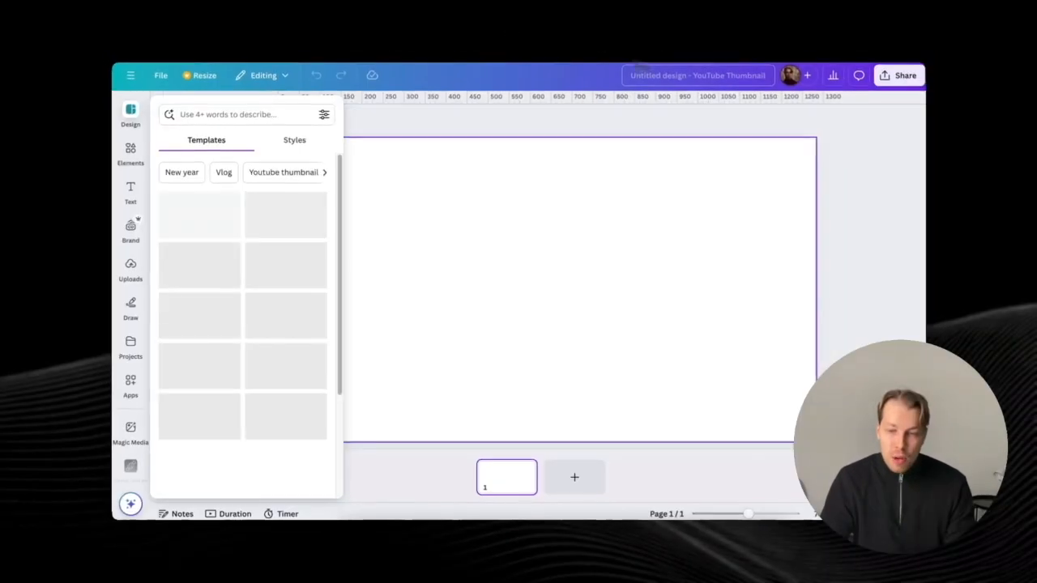
Switch to Canva and place the black-shirt image in the blank YouTube Thumbnail design, filling the whole canvas.
left_click(427, 142)
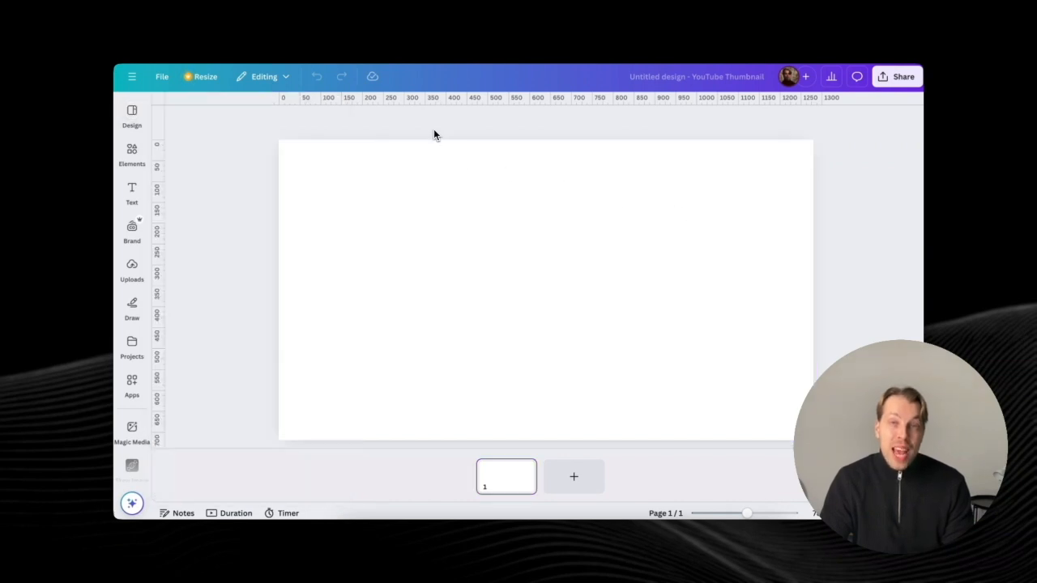
key("ctrl+v")
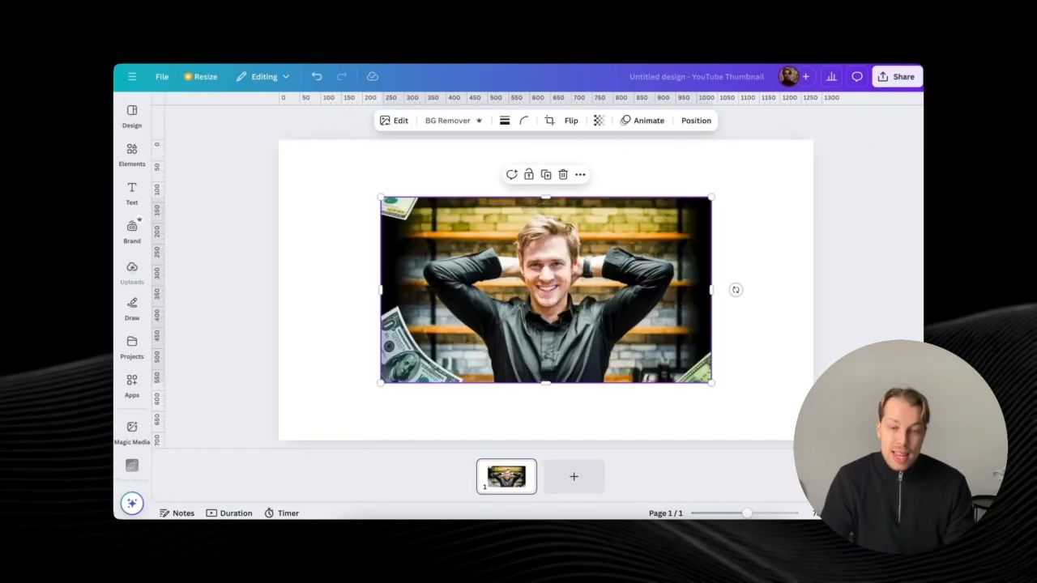
left_click_drag(549, 286, 418, 232)
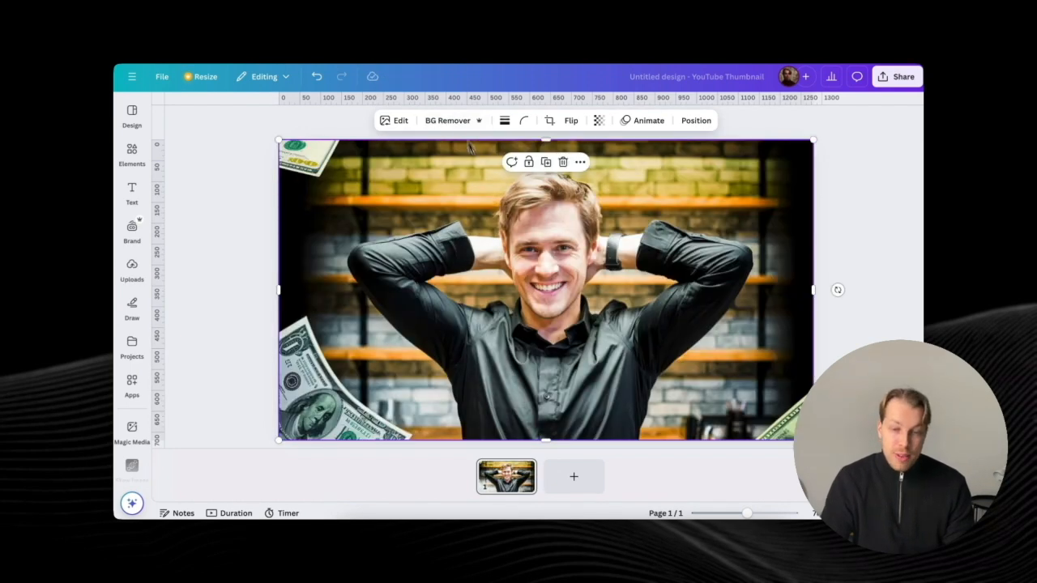
Duplicate the full-canvas image exactly over itself and remove the background from the copy.
key("super+c")
key("super+v")
left_click_drag(505, 247, 474, 252)
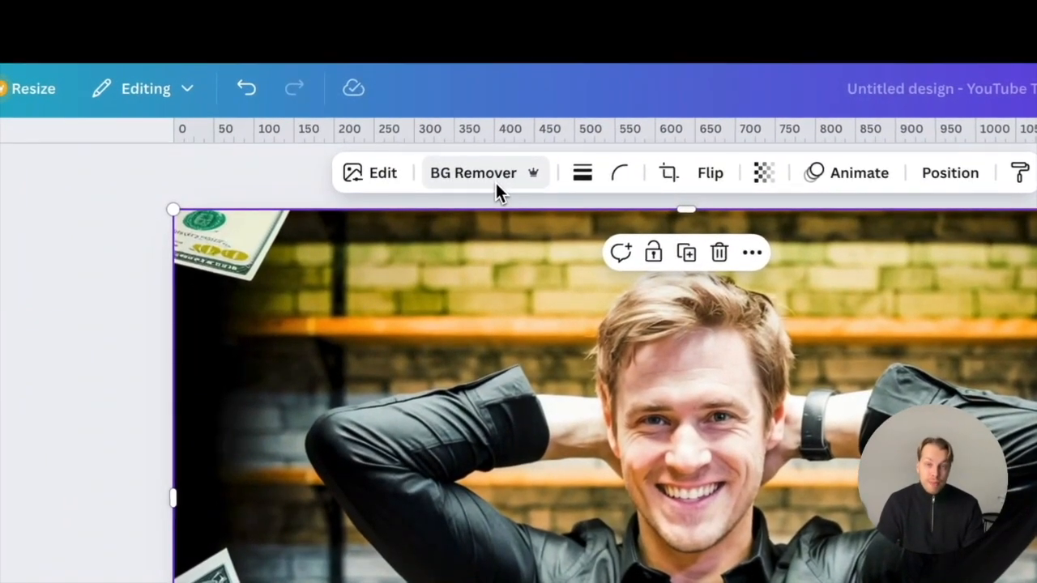
left_click(495, 181)
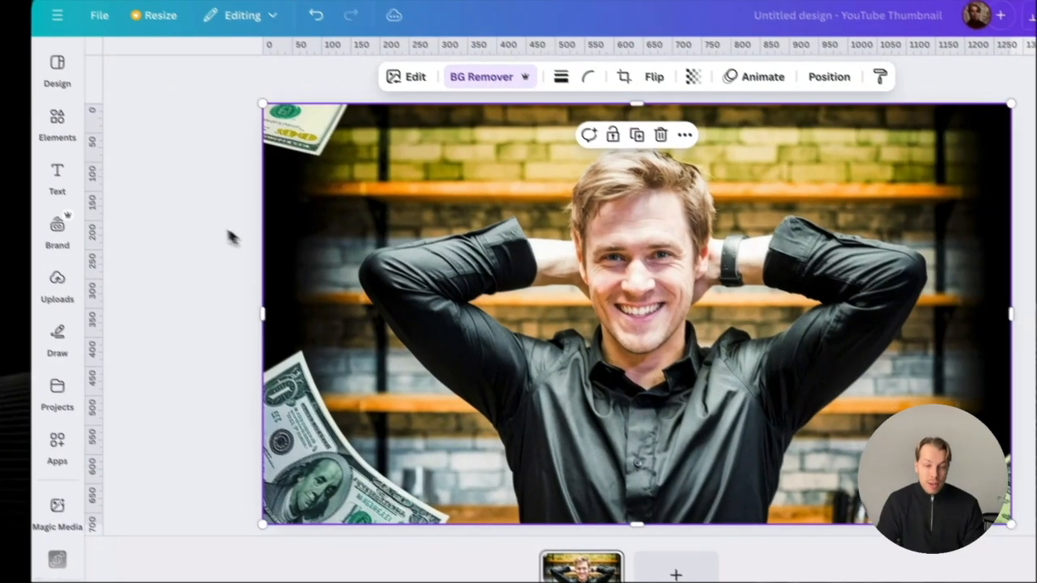
Add a heading text box reading "$500/day" to the thumbnail.
left_click(40, 162)
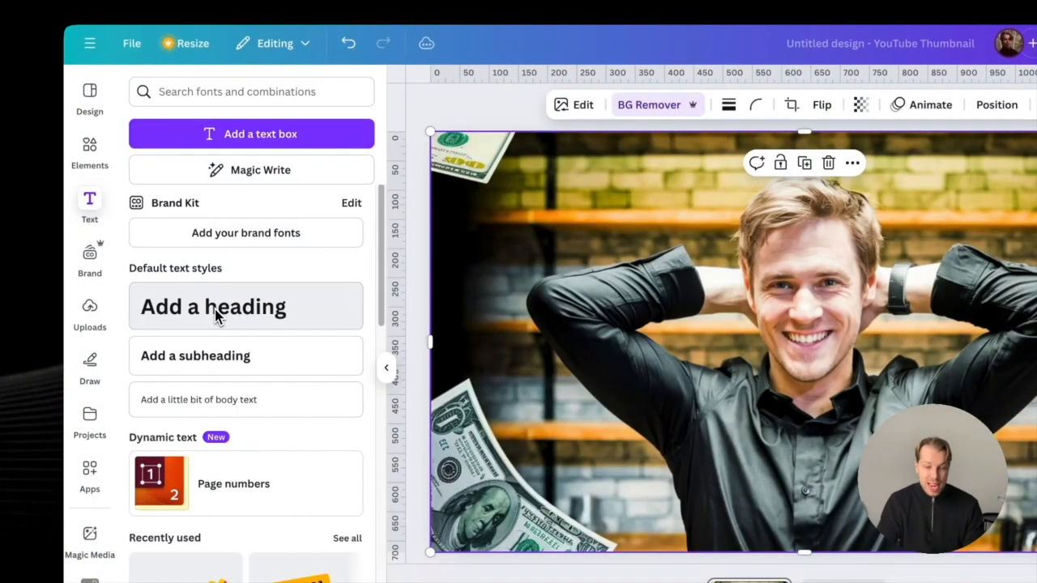
left_click(217, 316)
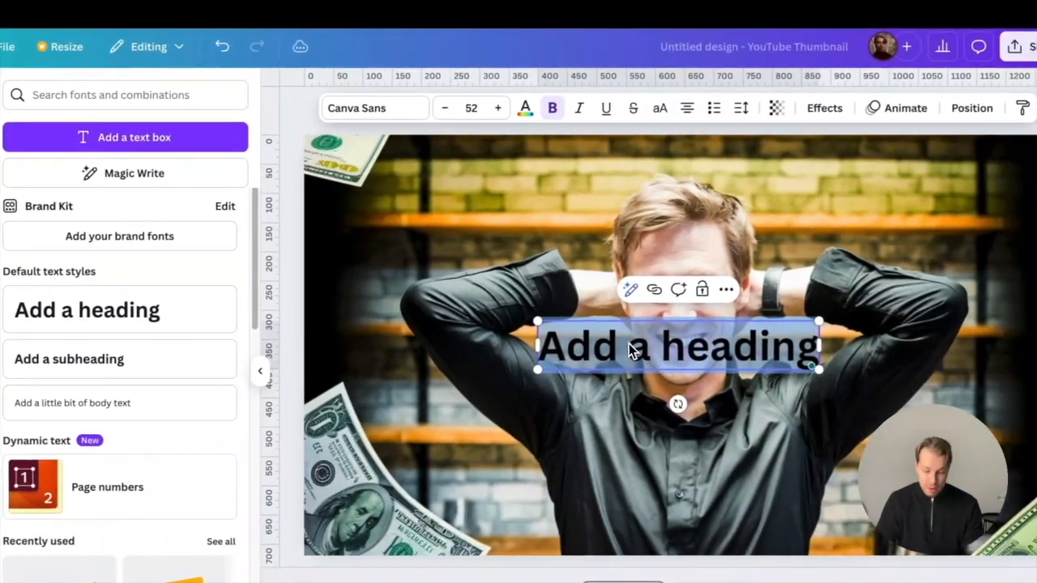
key("alt+4")
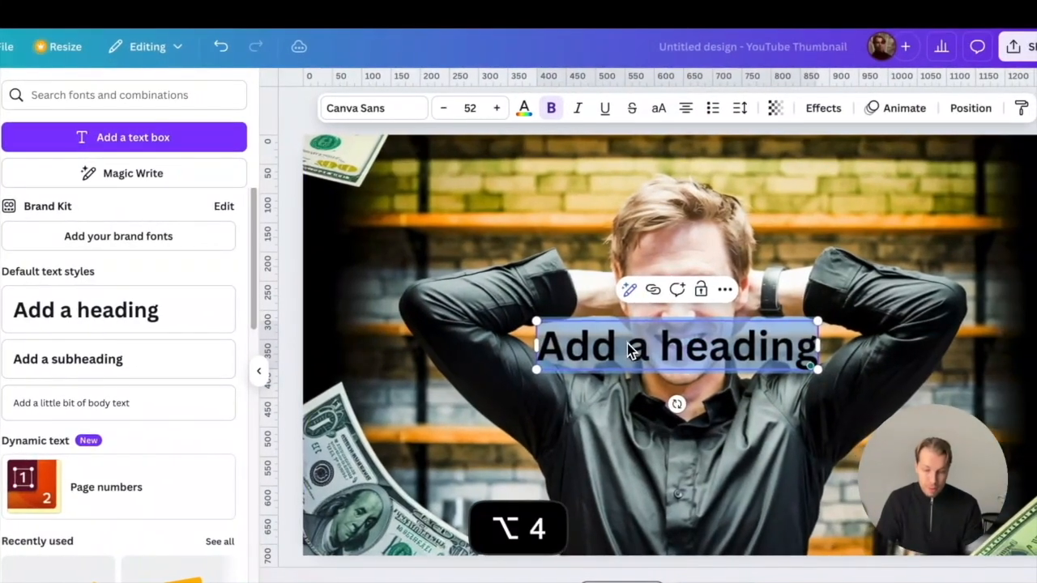
type("$500/day")
key("Escape")
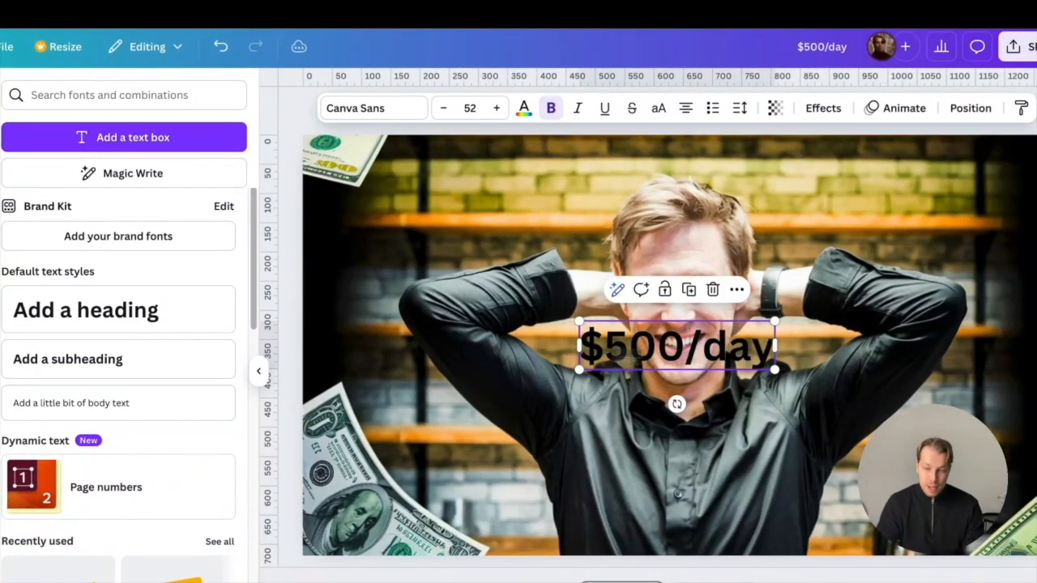
Enlarge the $500/day heading to font size 158 and place it across the upper part of the image.
left_click(472, 110)
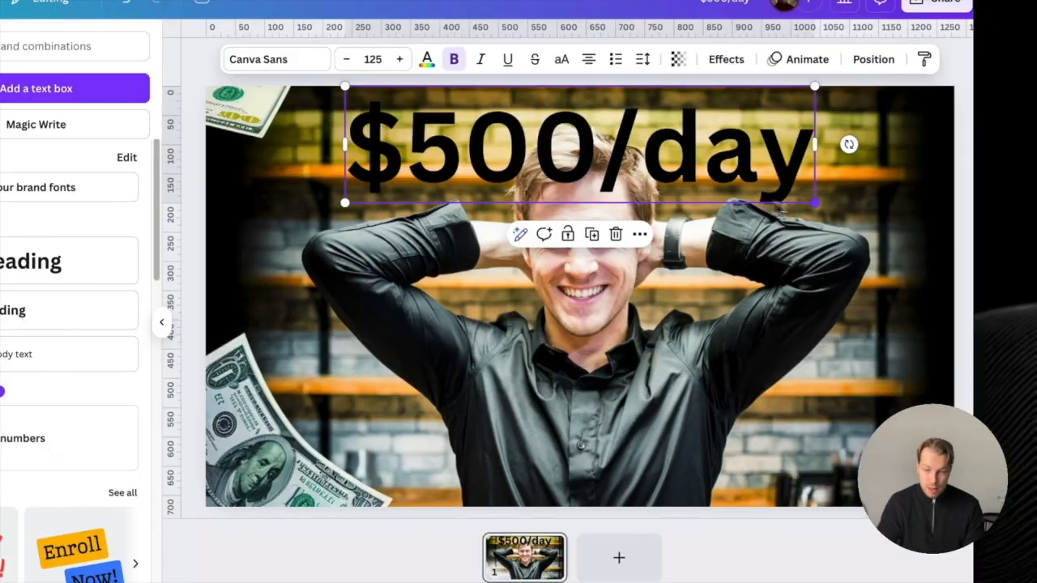
left_click_drag(815, 203, 937, 237)
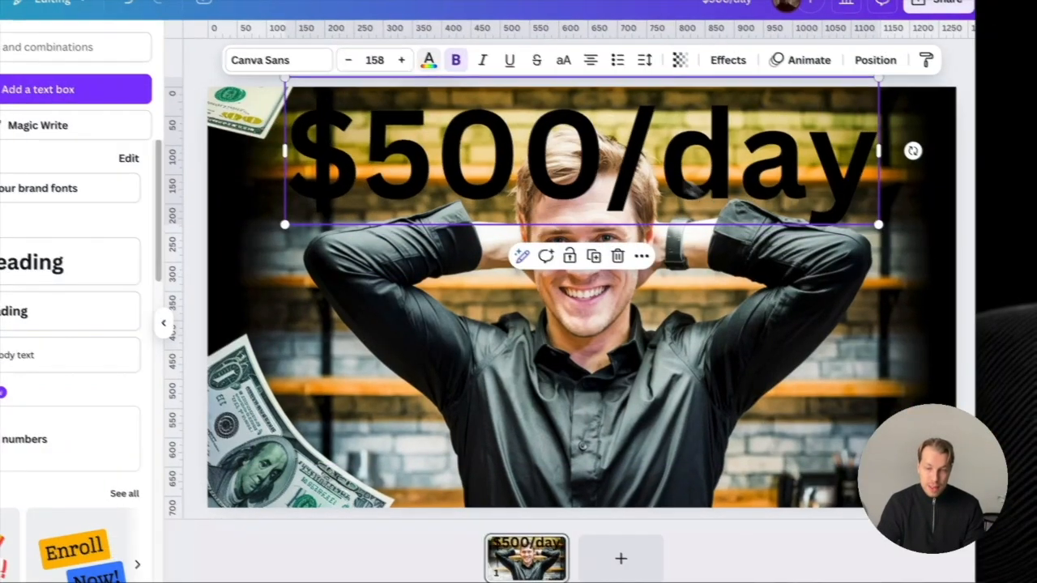
Colour the $500/day heading white and give it a Lift effect with intensity 100.
left_click(428, 60)
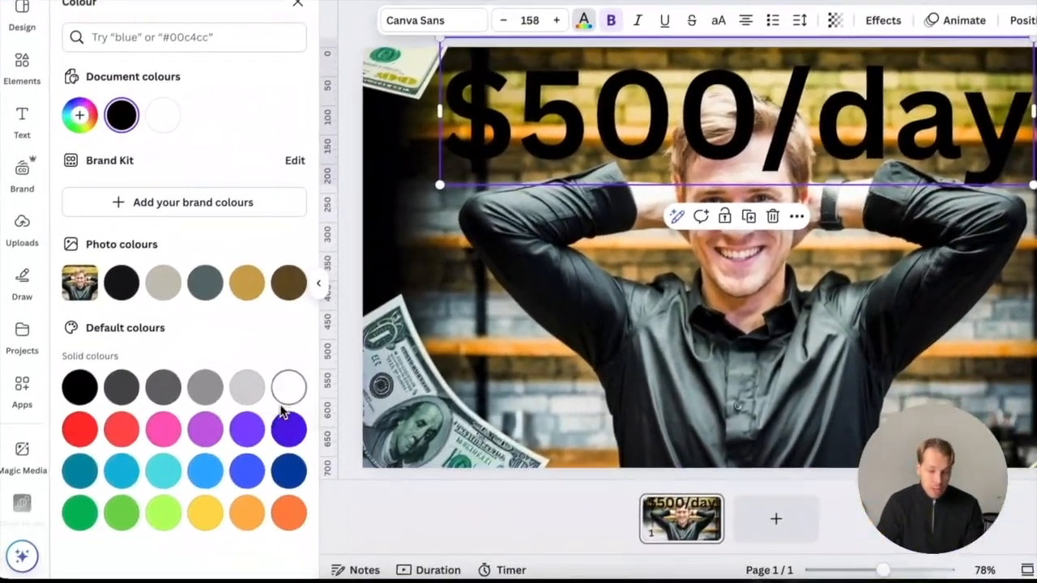
left_click(287, 391)
left_click(883, 20)
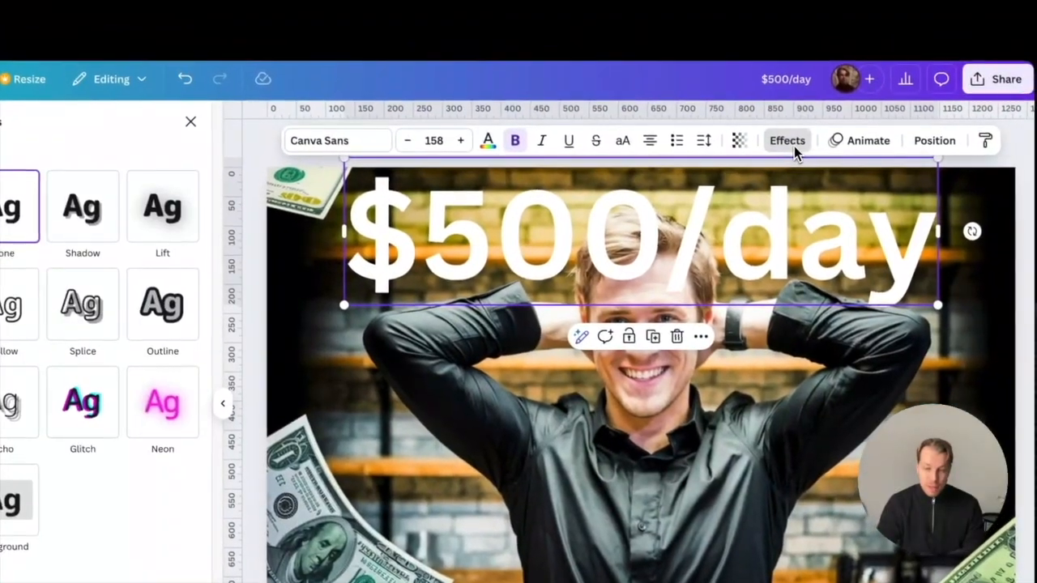
left_click(269, 202)
left_click_drag(202, 299, 371, 308)
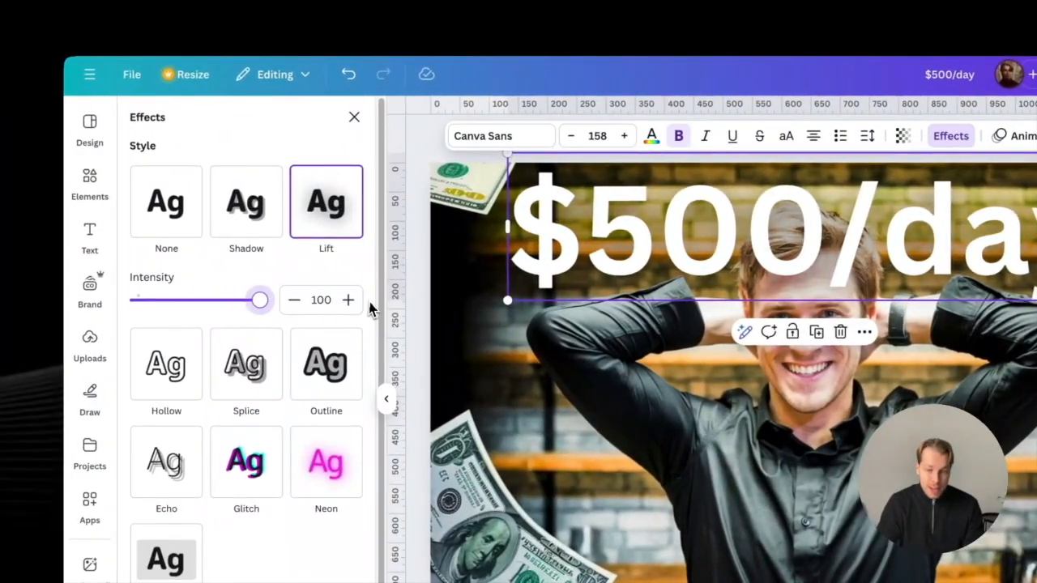
Move the $500/day heading's layer beneath the background-removed copy so the text sits behind the man.
left_click(898, 143)
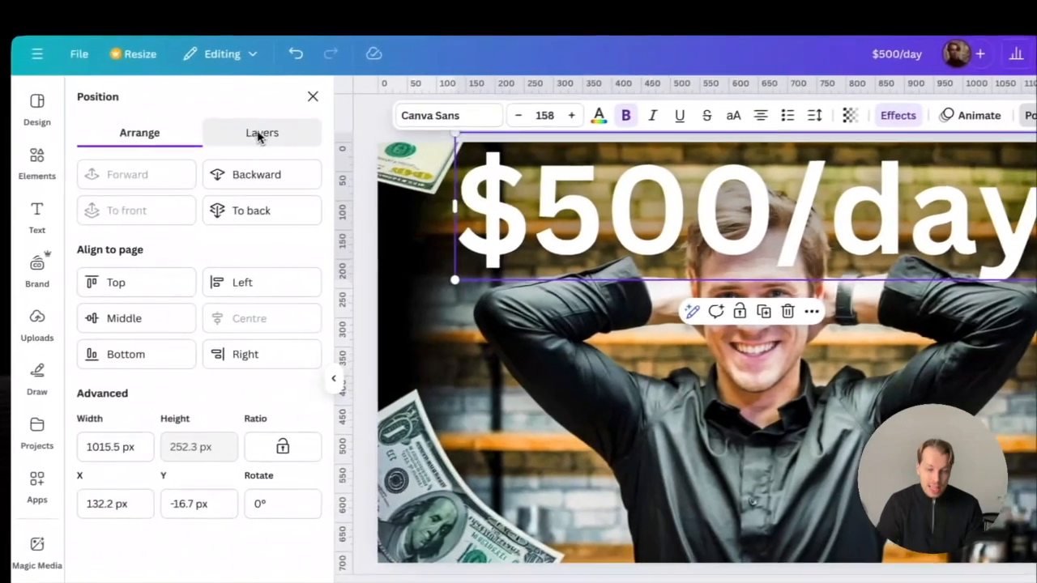
left_click(261, 133)
left_click_drag(200, 218, 212, 276)
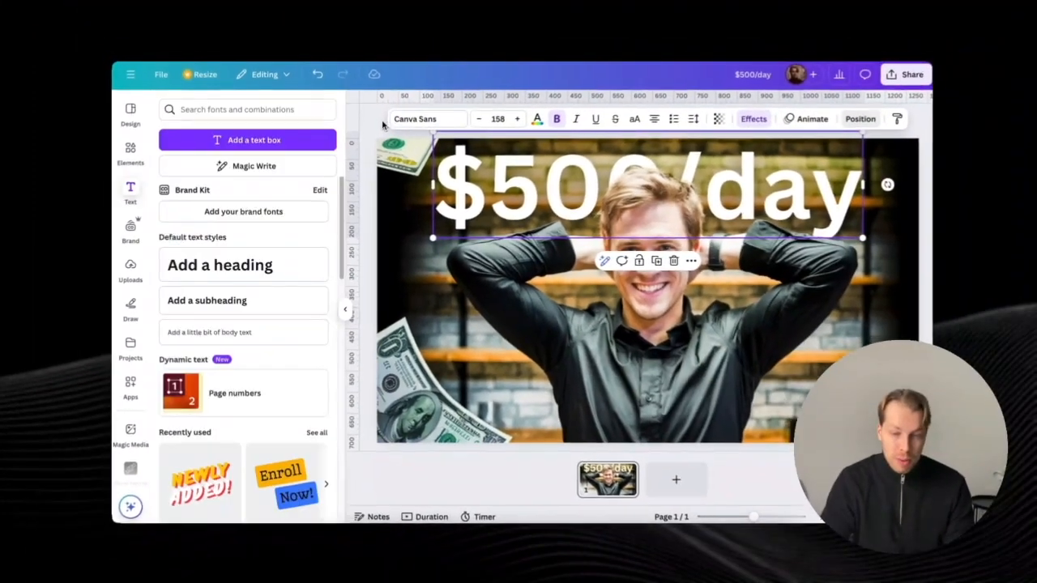
left_click(380, 122)
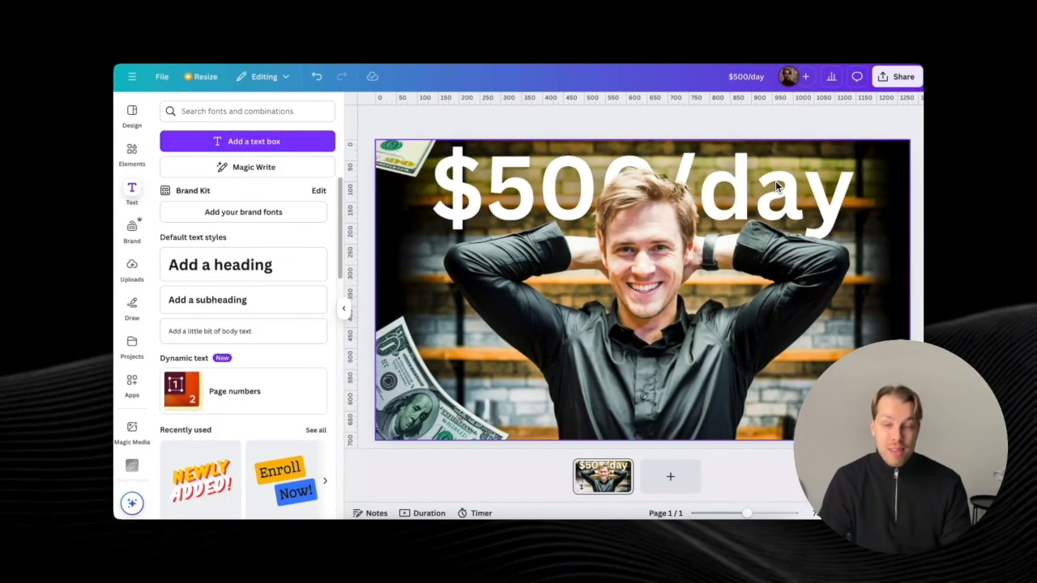
Recolour the $500/day heading yellow and browse the ready-made text styles.
left_click(560, 152)
left_click(533, 120)
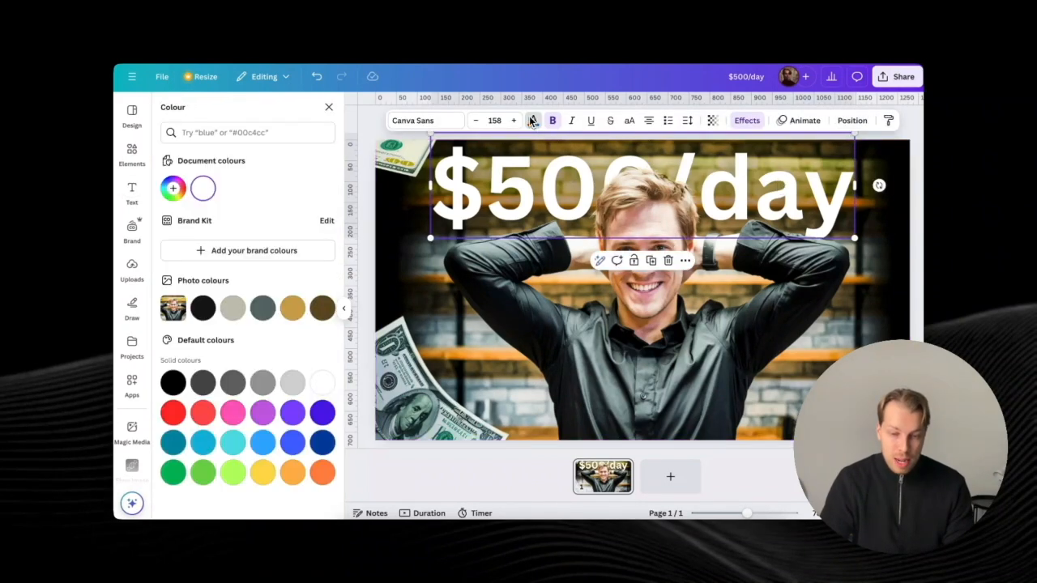
left_click(263, 474)
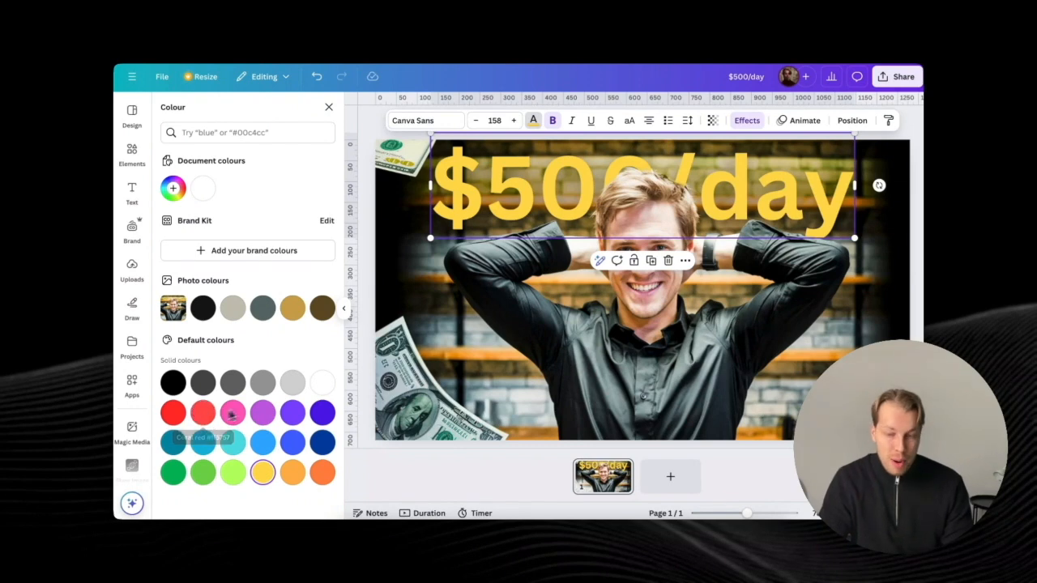
left_click(141, 206)
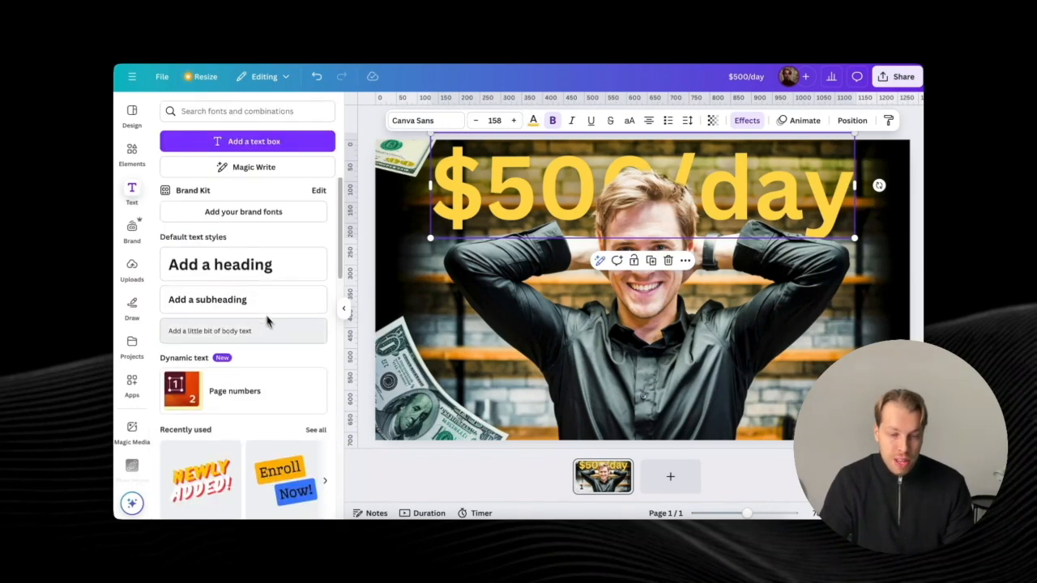
scroll(263, 324, "down", 5)
scroll(253, 329, "down", 5)
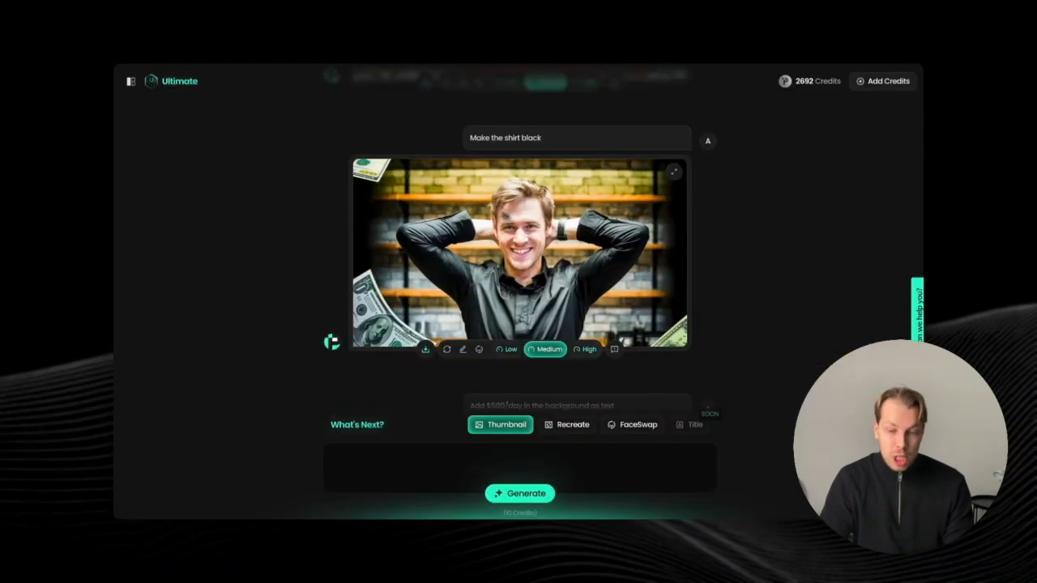
Switch to the AI thumbnail generator and compare the black-shirt image with the version that has $500/day text in the background.
scroll(565, 266, "up", 3)
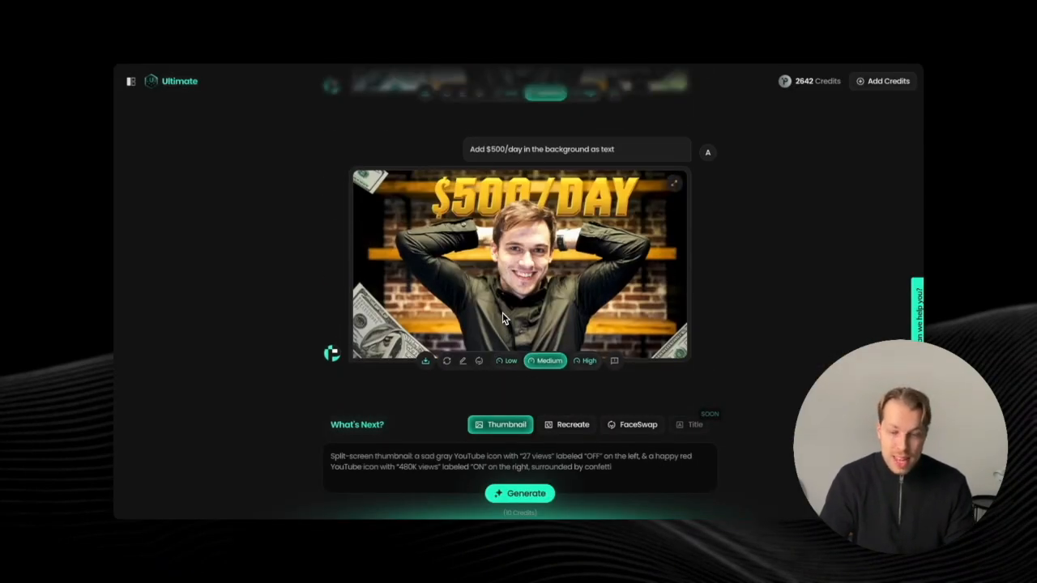
scroll(502, 307, "up", 3)
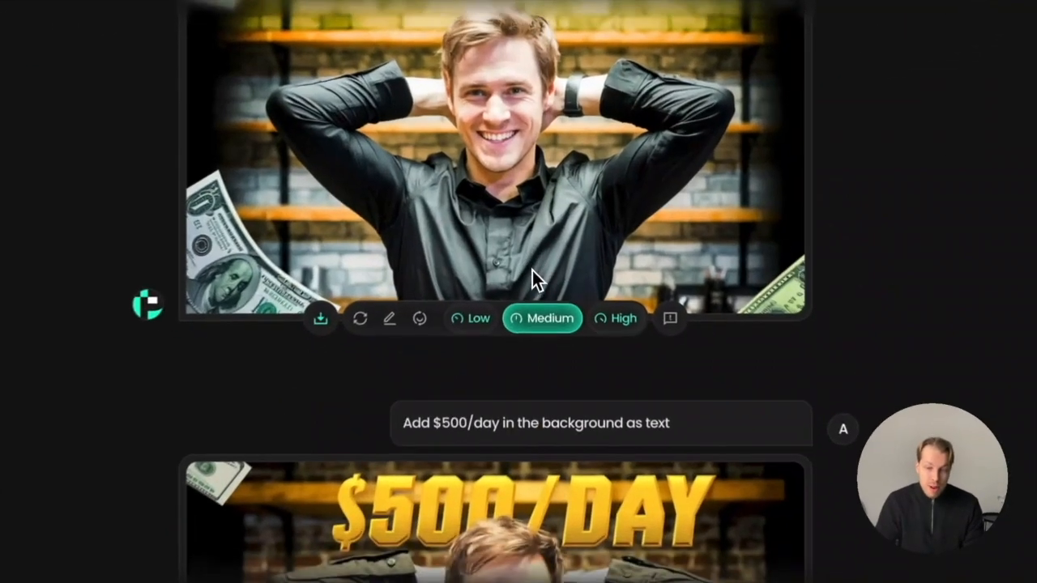
scroll(540, 249, "down", 3)
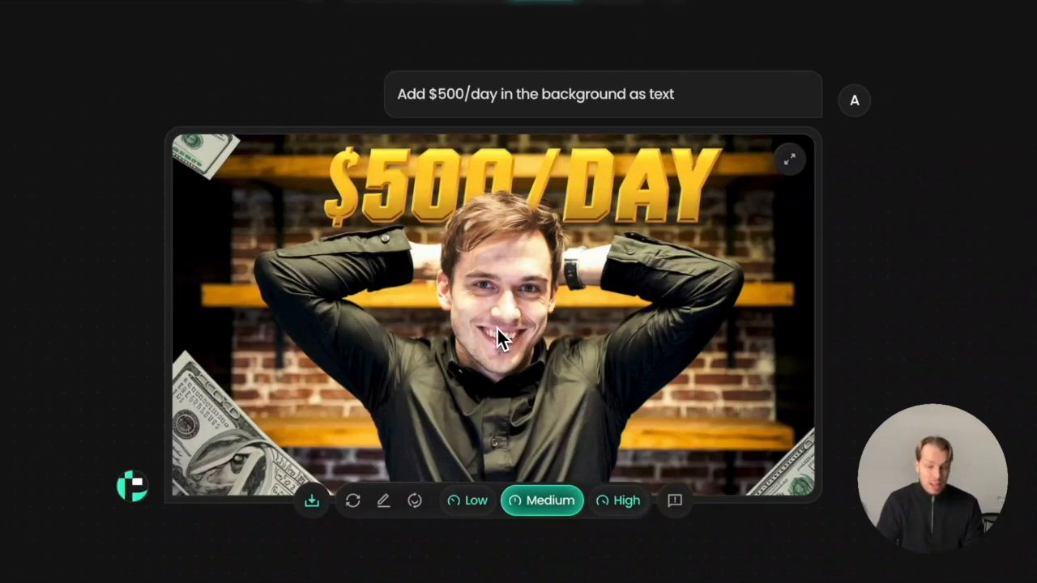
scroll(495, 353, "up", 3)
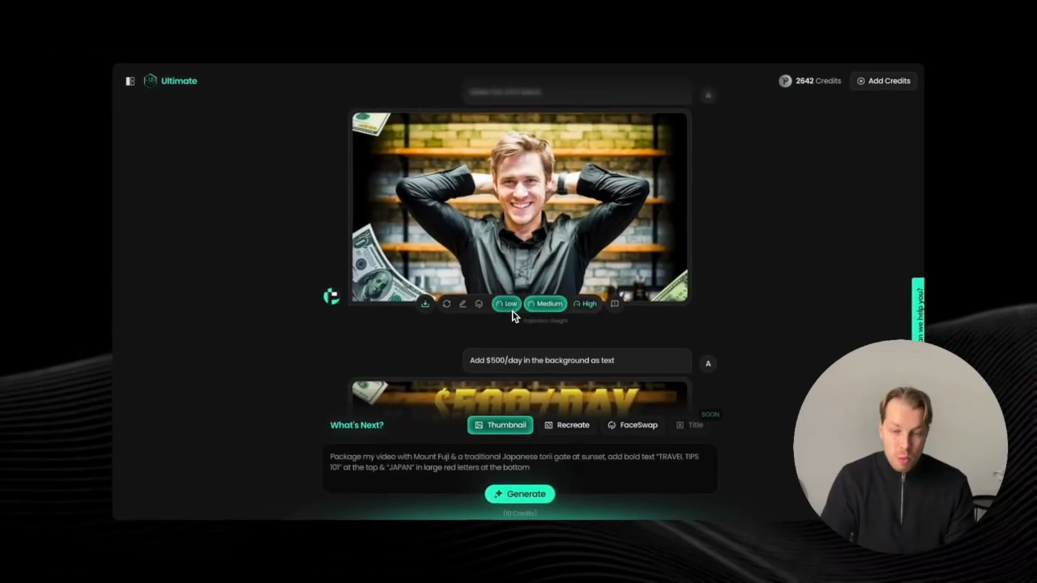
scroll(511, 311, "down", 3)
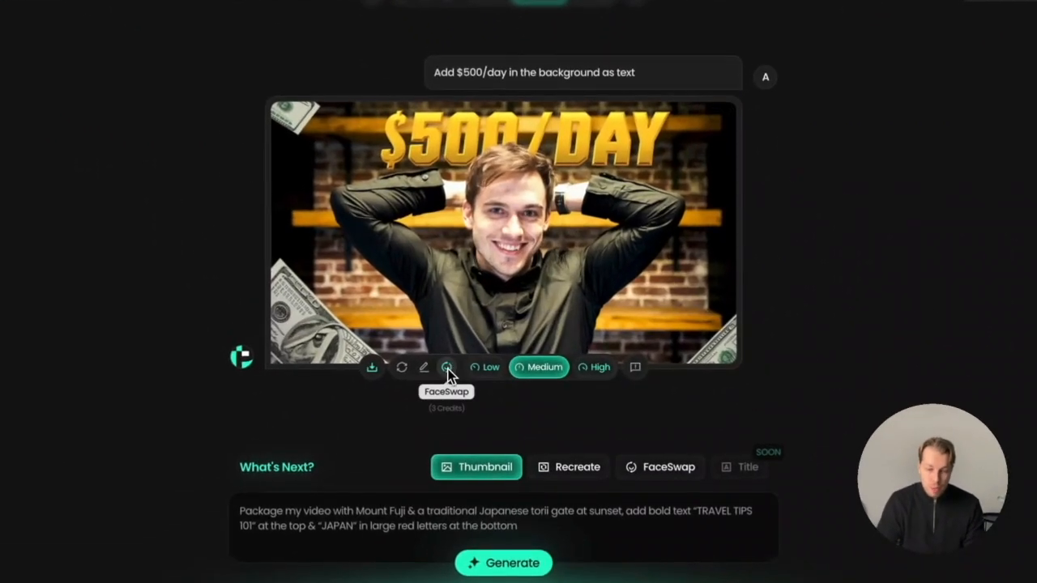
Run FaceSwap on the generated $500/day image using profile pic 2.jpeg as the new face.
left_click(447, 371)
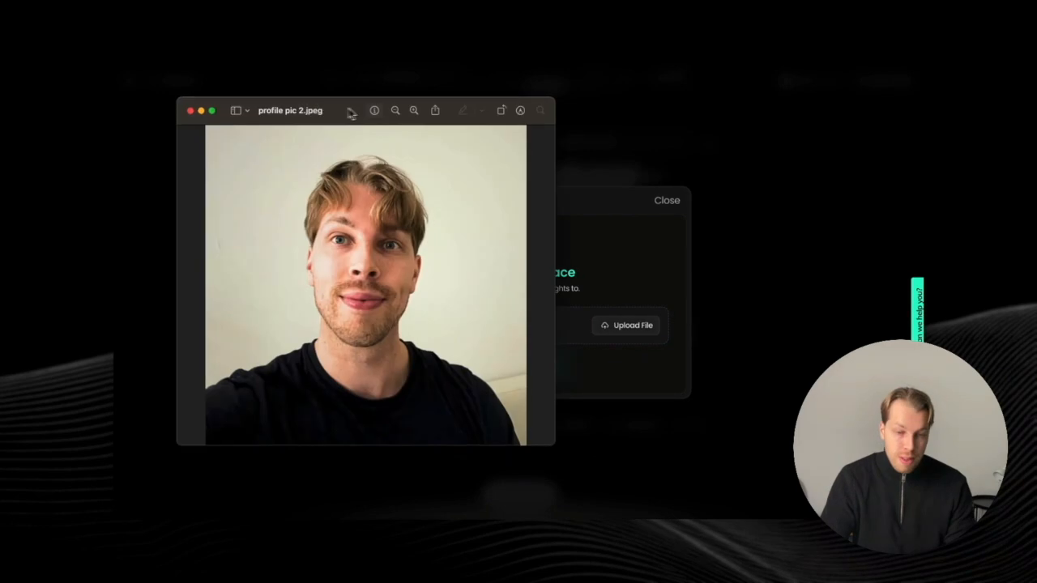
left_click_drag(353, 109, 291, 102)
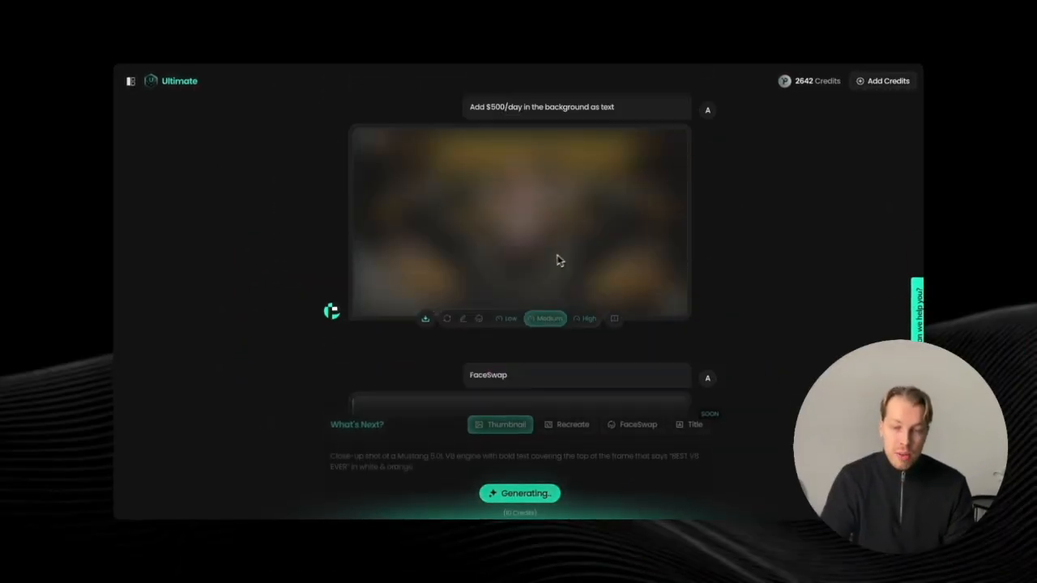
scroll(558, 194, "up", 2)
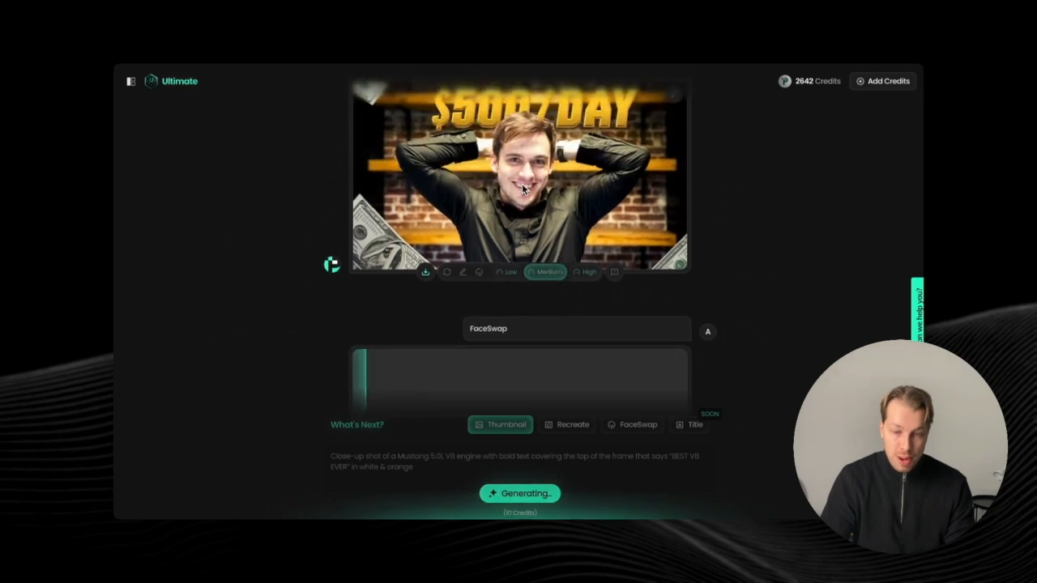
scroll(522, 193, "down", 3)
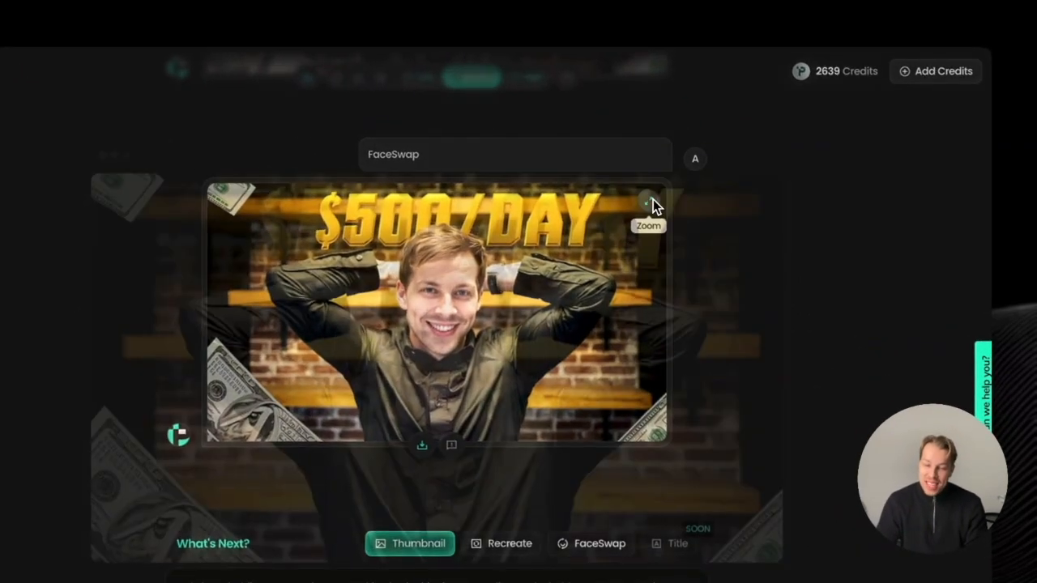
Examine the face-swapped $500/day thumbnail enlarged and compare it with the version before the swap.
left_click(676, 174)
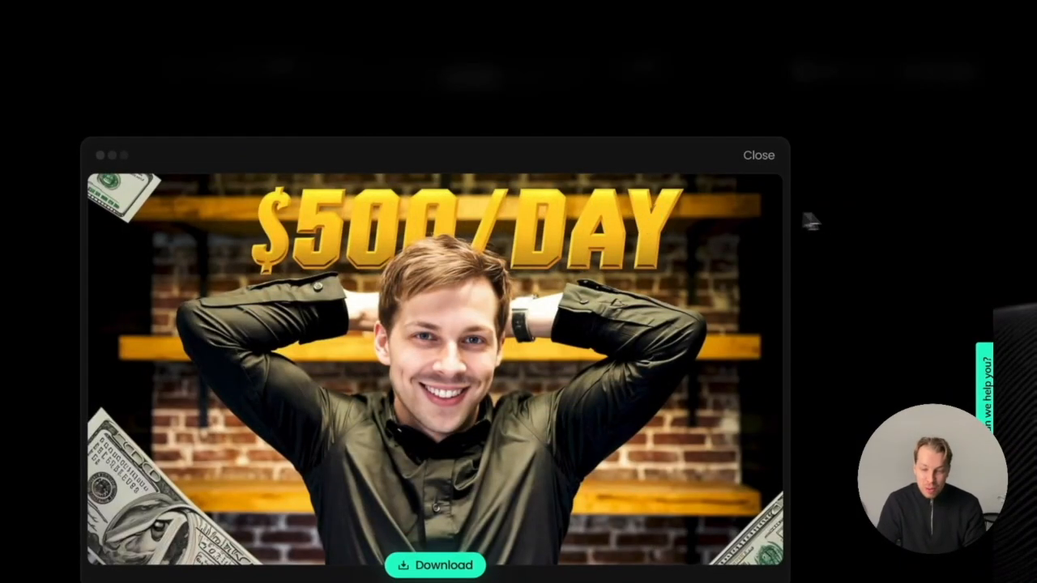
left_click(756, 157)
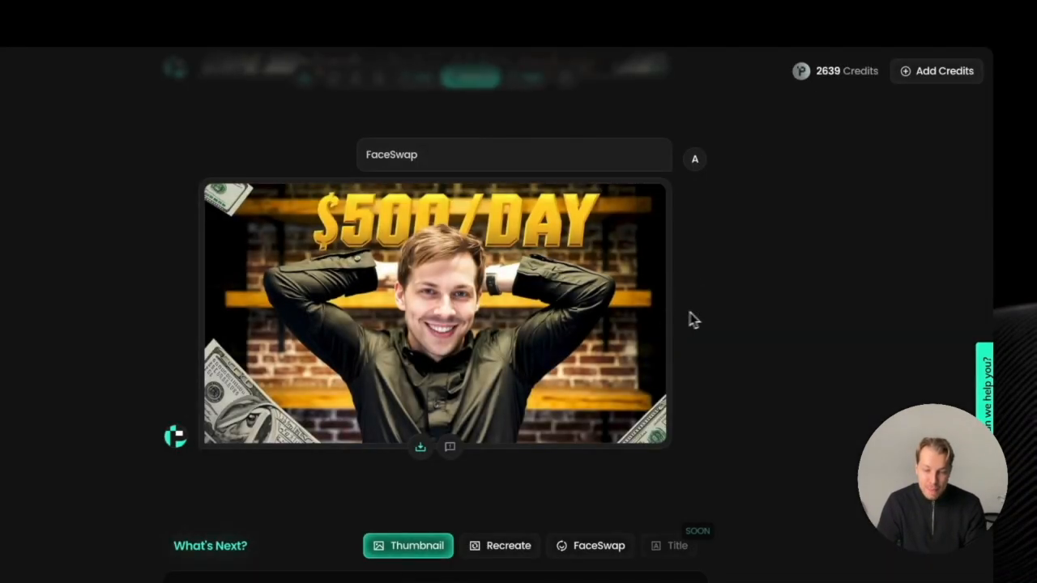
scroll(705, 320, "up", 5)
scroll(729, 327, "down", 2)
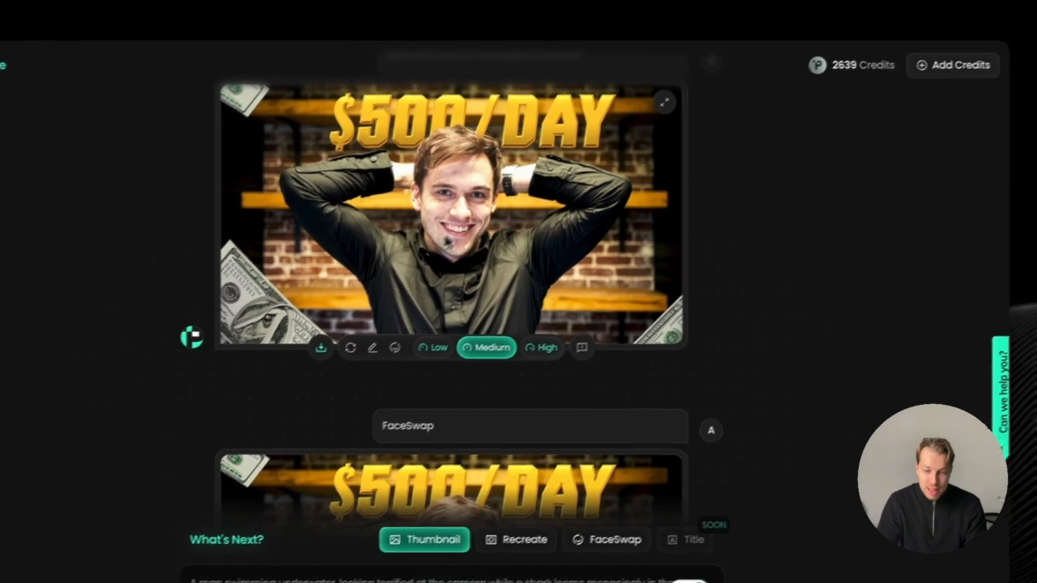
scroll(501, 201, "down", 3)
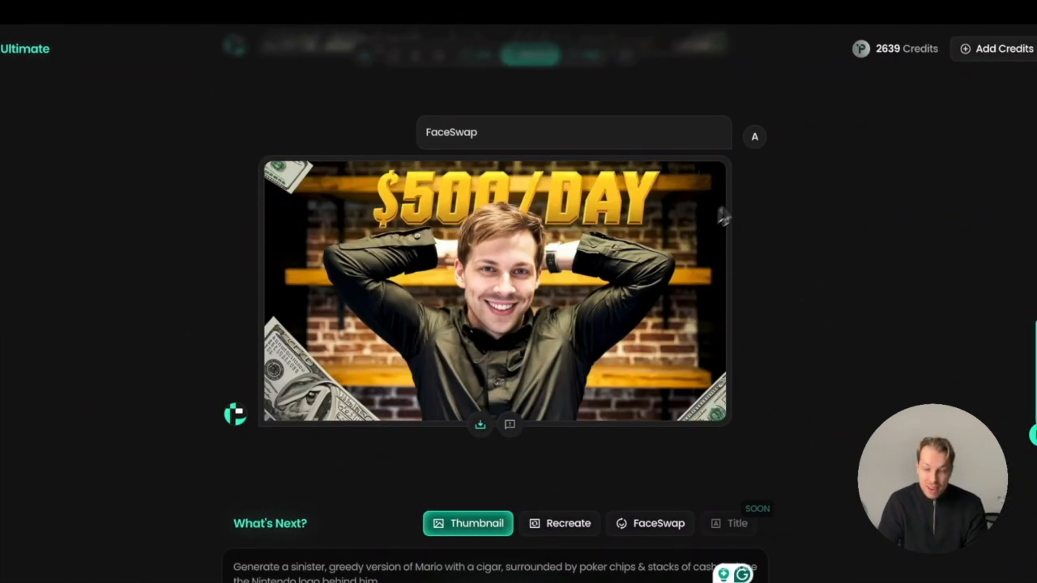
left_click(707, 179)
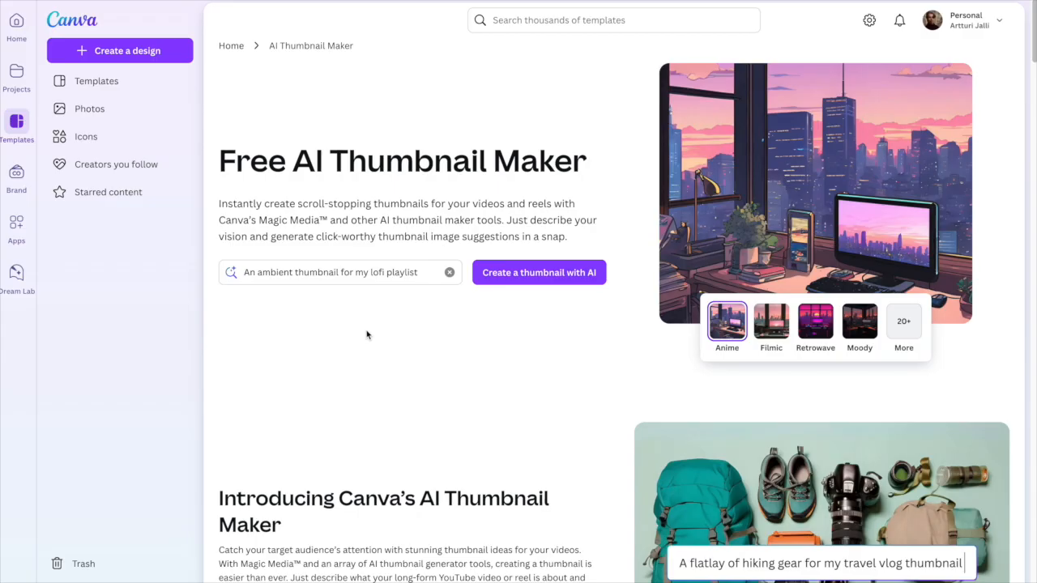
Switch to Canva's Free AI Thumbnail Maker and generate images from the prompt "An ambient thumbnail for my lofi playlist".
left_click(423, 274)
double_click(430, 273)
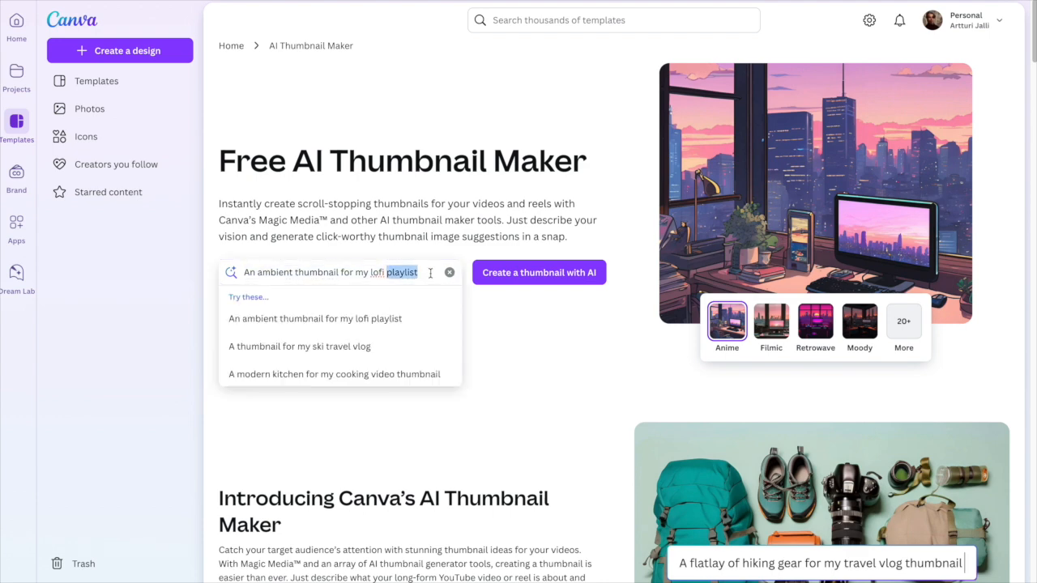
left_click(496, 327)
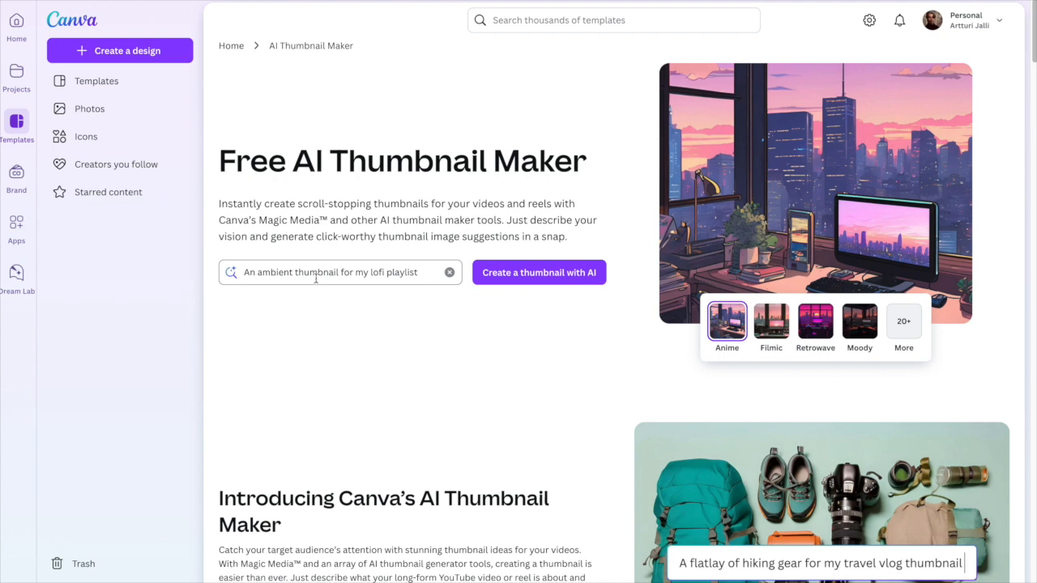
left_click(511, 273)
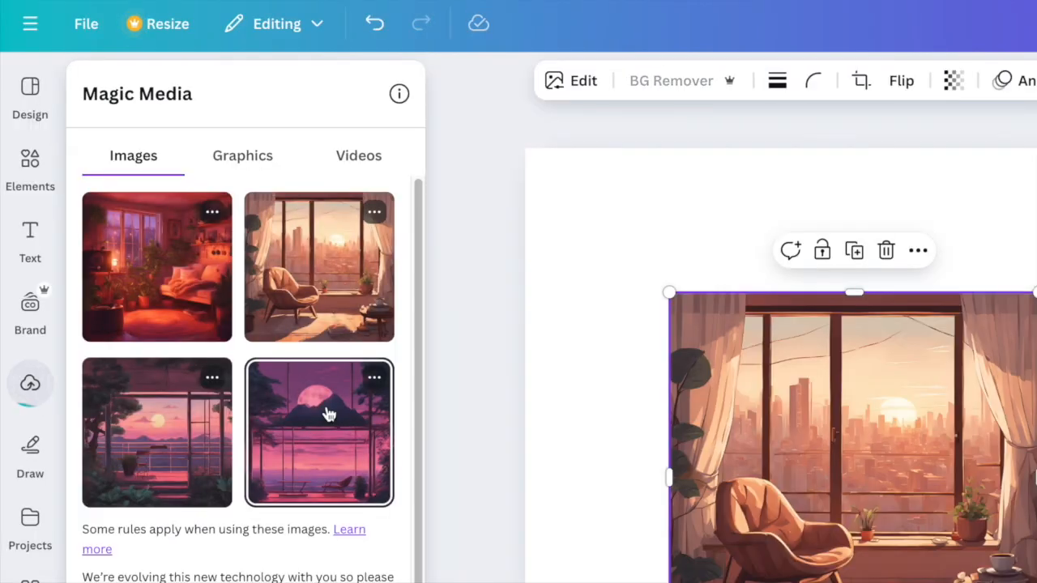
Add the generated moon-over-mountain and sunset-terrace images to the page.
left_click(329, 415)
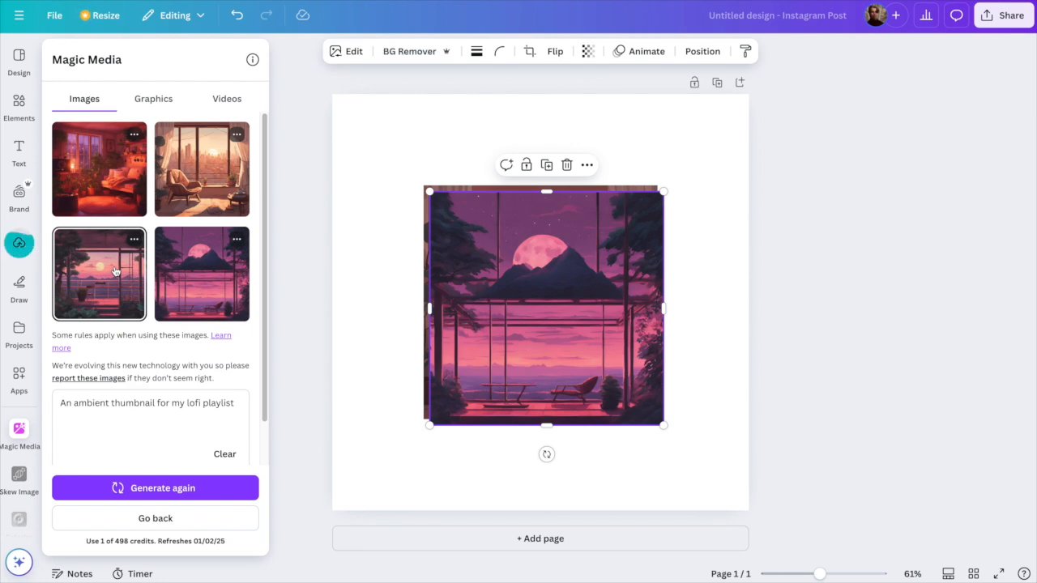
left_click(115, 272)
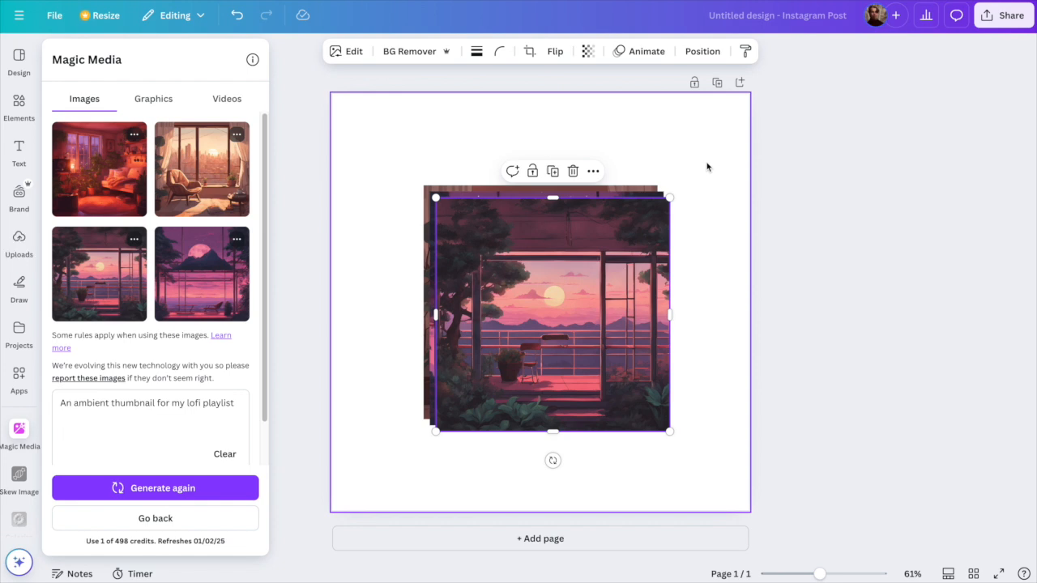
left_click(704, 230)
Spread the overlapping generated images apart on the page so that part of each one shows.
left_click_drag(591, 272, 542, 338)
left_click(637, 254)
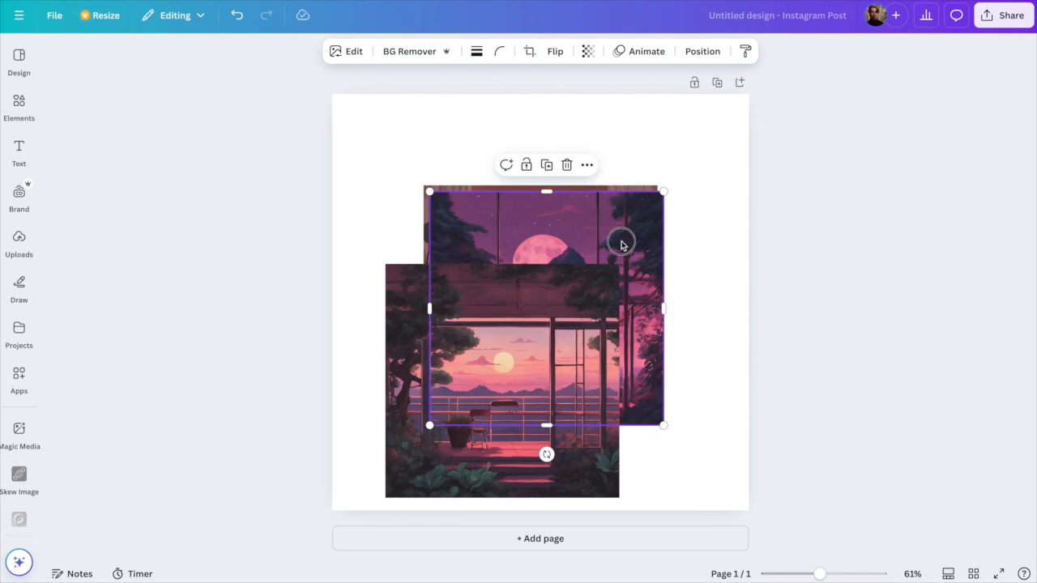
left_click_drag(620, 240, 657, 275)
left_click(661, 219)
left_click(655, 216)
left_click(695, 205)
left_click(711, 492)
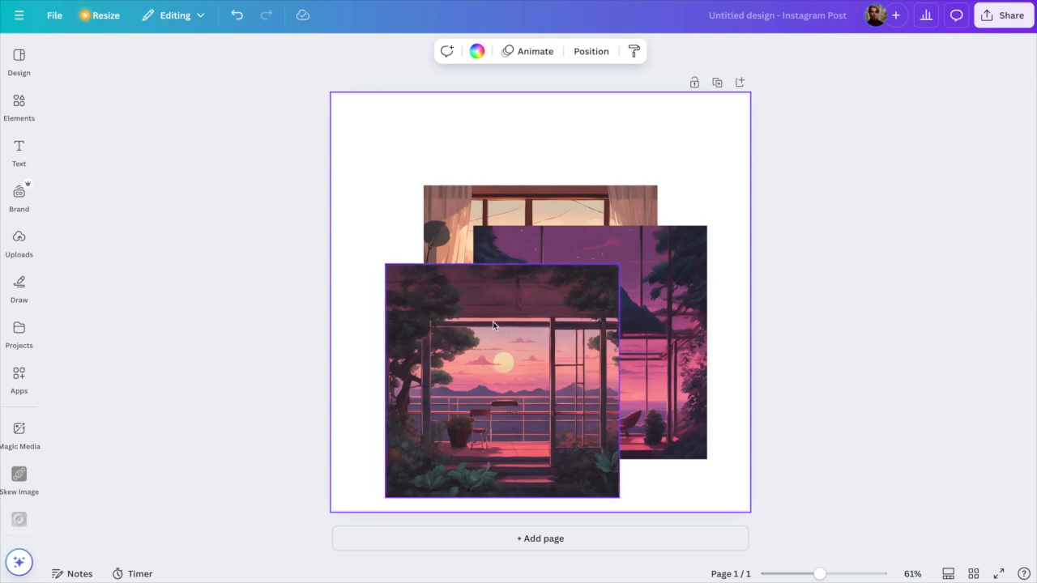
left_click_drag(556, 338, 493, 172)
left_click_drag(565, 327, 747, 512)
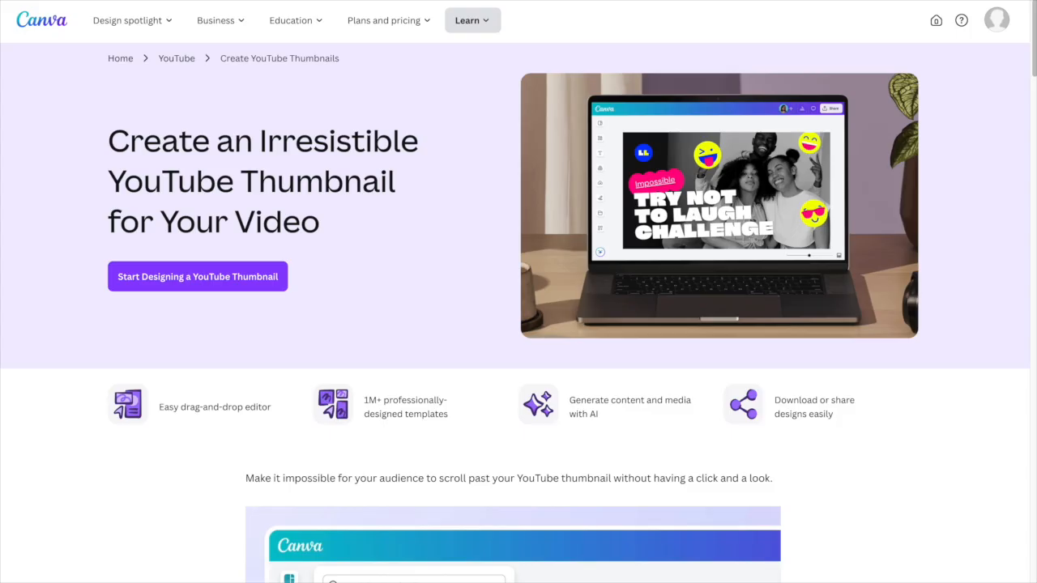
Start a blank YouTube Thumbnail design from Canva's Create YouTube Thumbnails page.
left_click(253, 277)
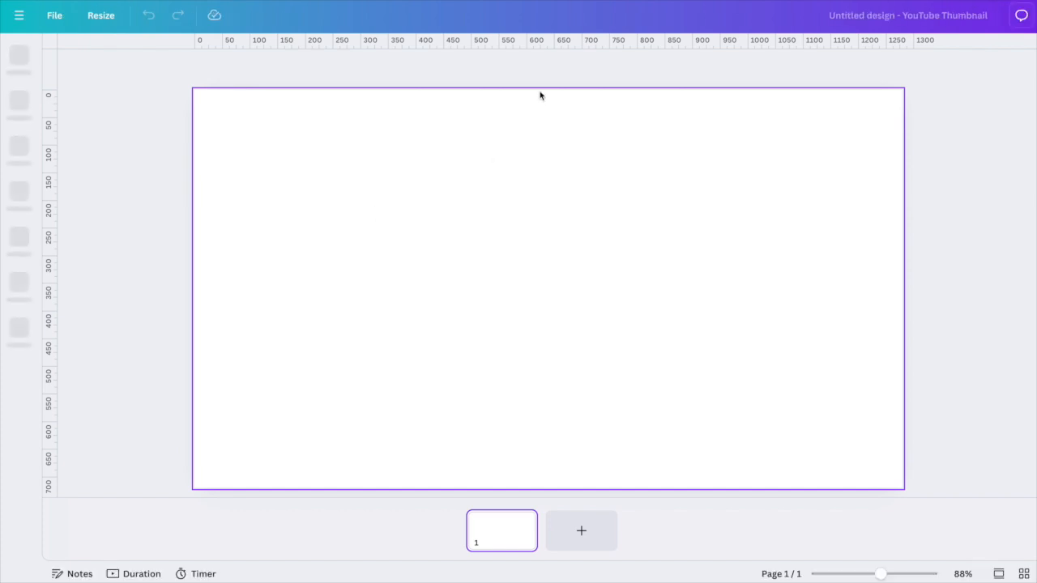
left_click(938, 216)
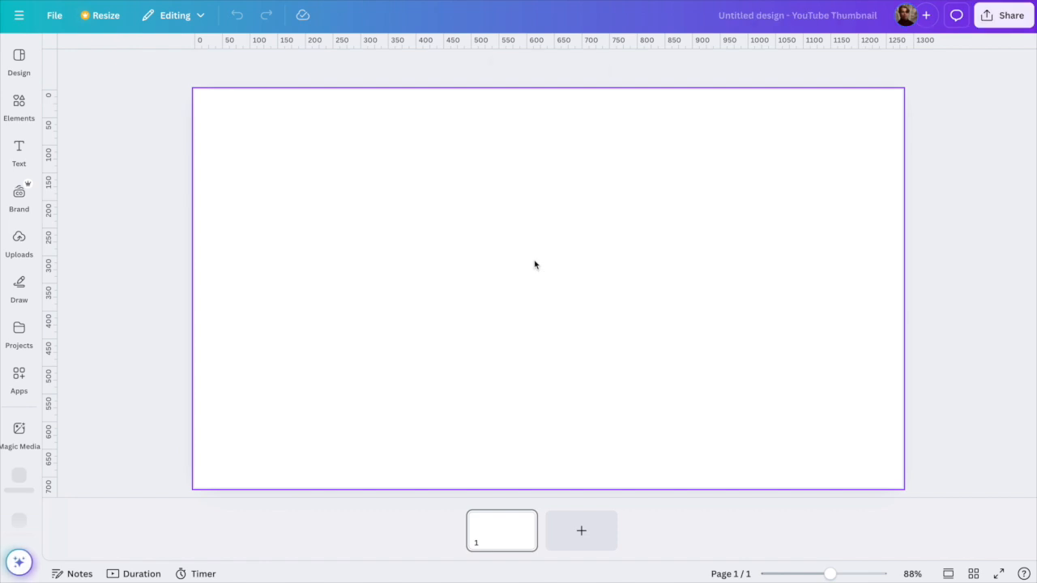
left_click(534, 265)
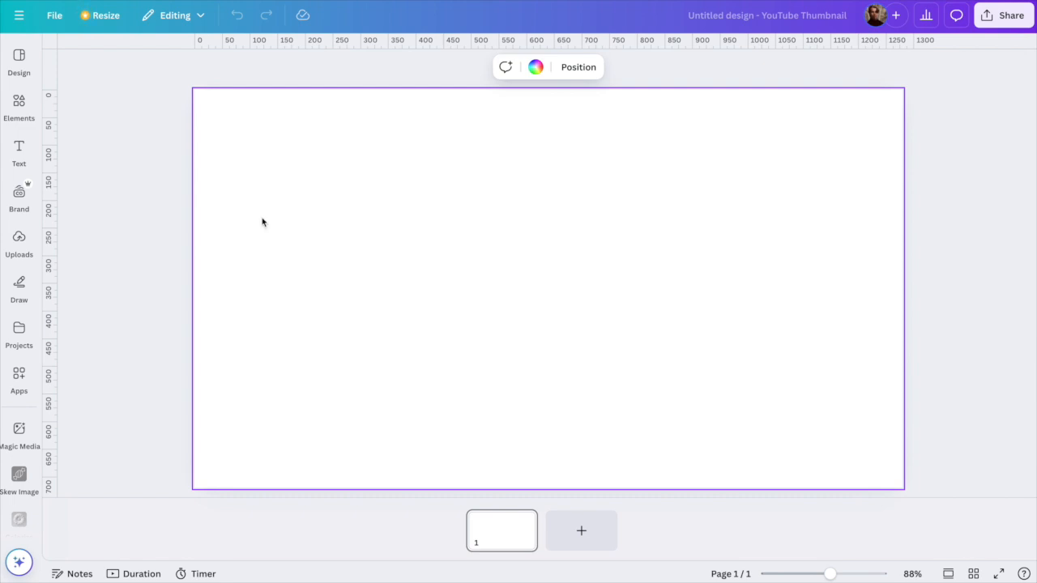
Place two copies of the portrait photo side by side on the blank page.
left_click_drag(747, 214, 548, 228)
left_click_drag(551, 308, 705, 305)
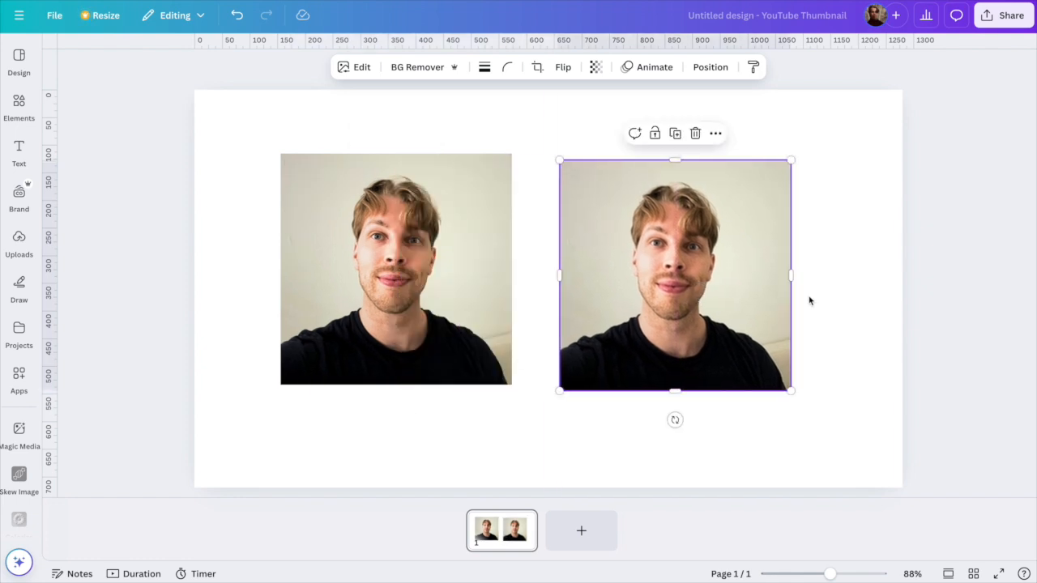
left_click(811, 300)
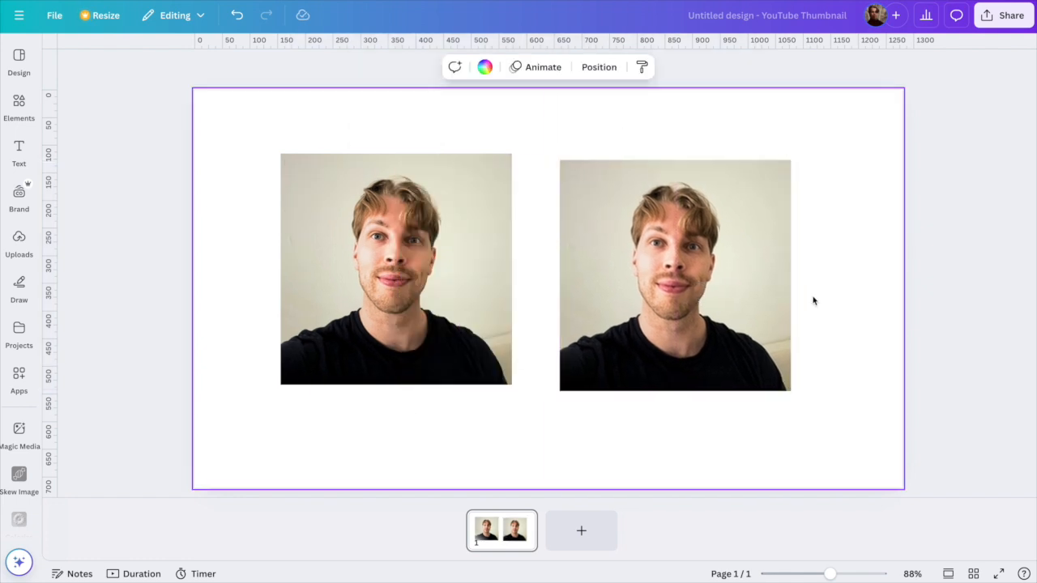
Enlarge the left portrait to the full page height against the left page edge, and move the other copy farther right.
left_click(437, 292)
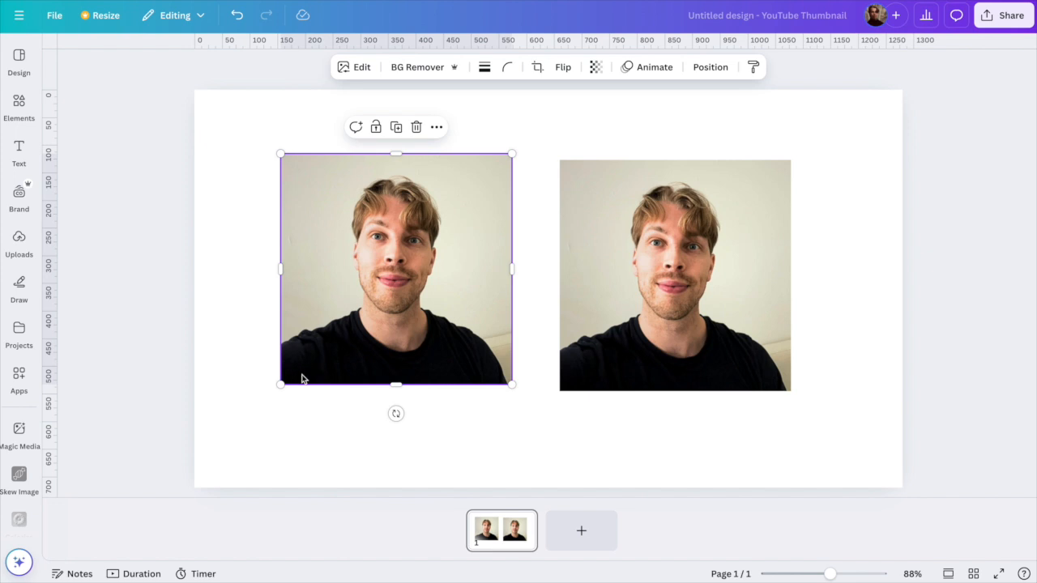
left_click_drag(281, 384, 150, 514)
left_click_drag(510, 154, 555, 110)
left_click_drag(412, 249, 434, 243)
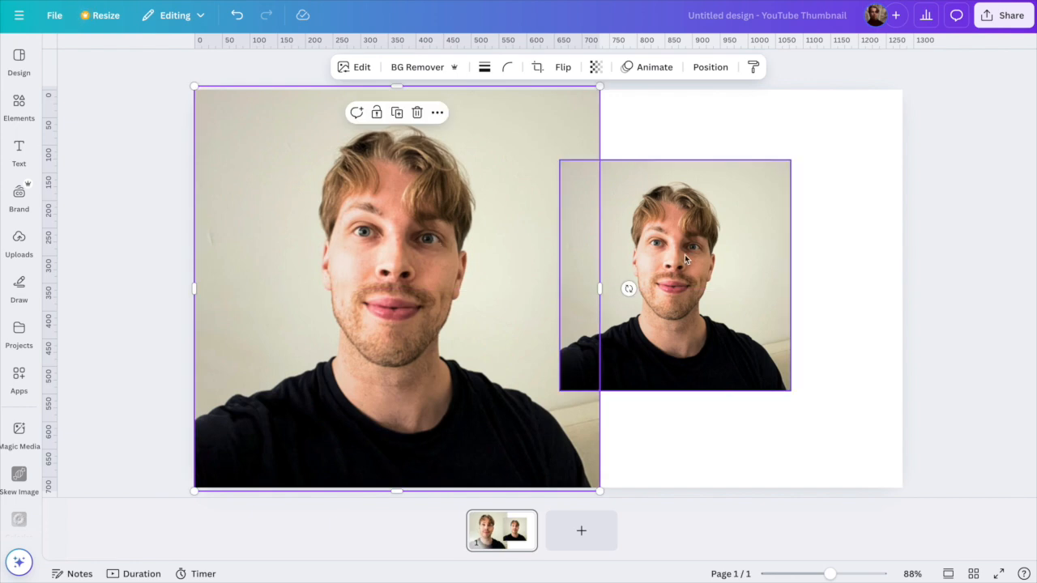
left_click_drag(685, 257, 751, 249)
Try BG Remover on the enlarged portrait, and delete that copy from the page.
left_click(456, 245)
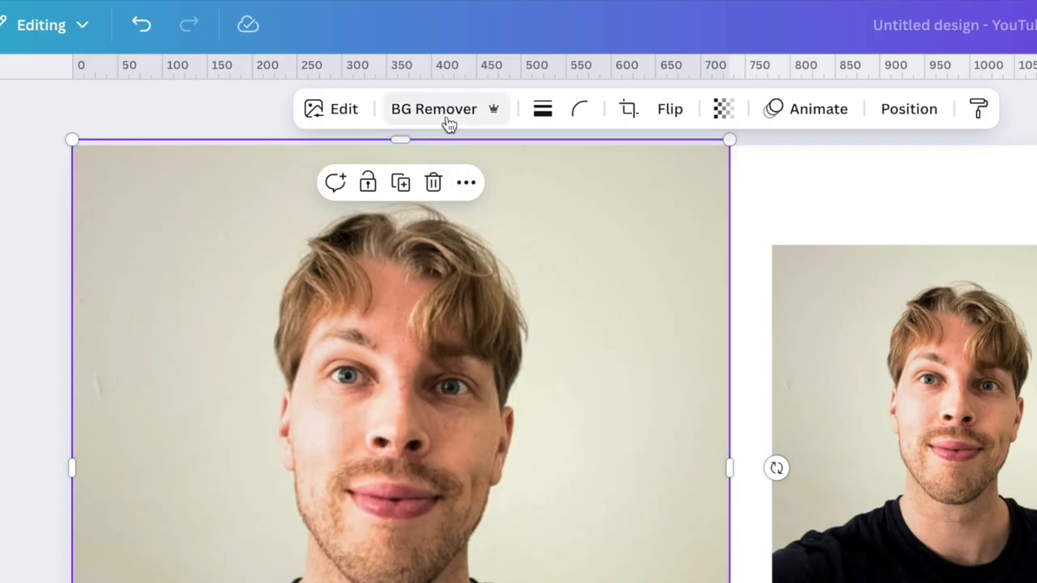
left_click(447, 121)
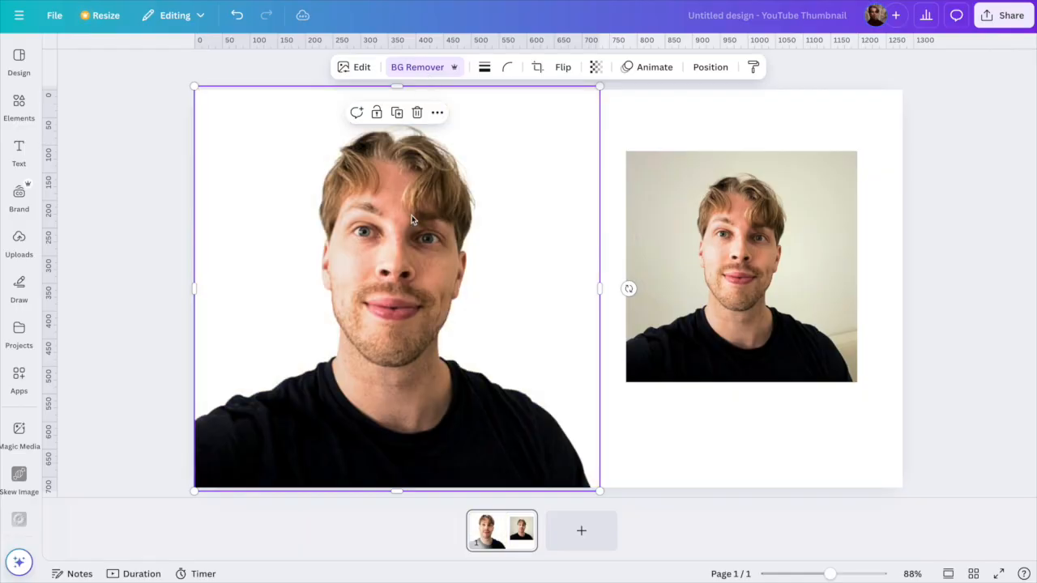
mouse_move(426, 275)
left_mouse_down()
mouse_move(387, 274)
mouse_move(433, 276)
mouse_move(413, 274)
left_mouse_up()
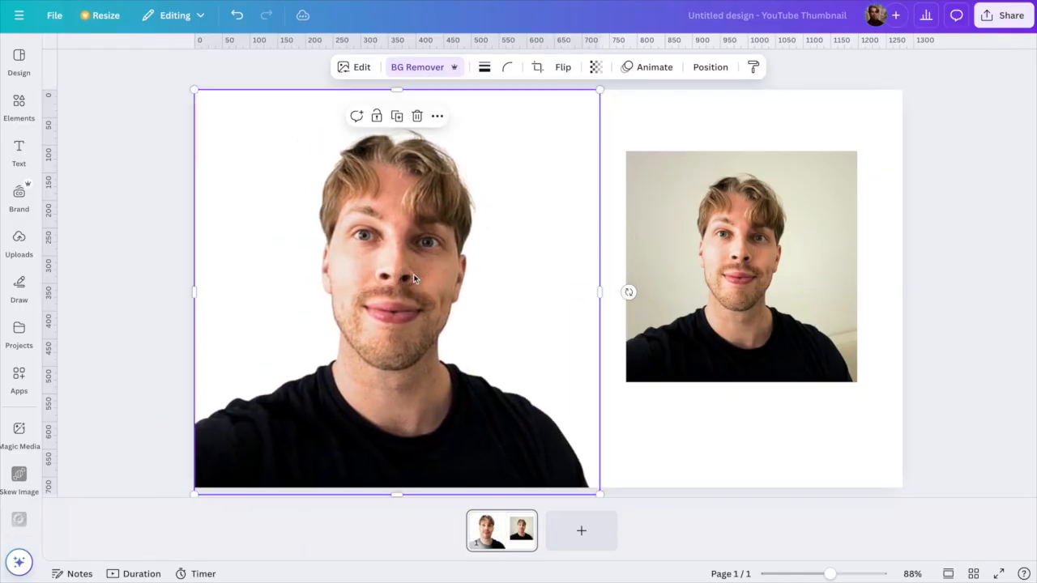
key("Delete")
Move the remaining portrait toward the middle of the page and generate a Magic Expand of it at the Whole Page size.
left_click_drag(705, 250, 492, 293)
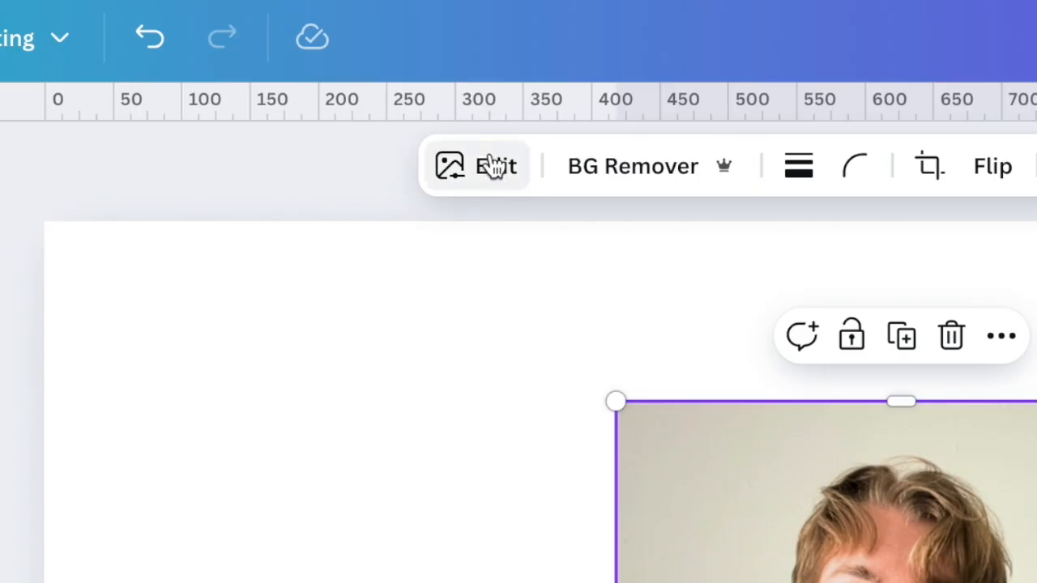
left_click(494, 166)
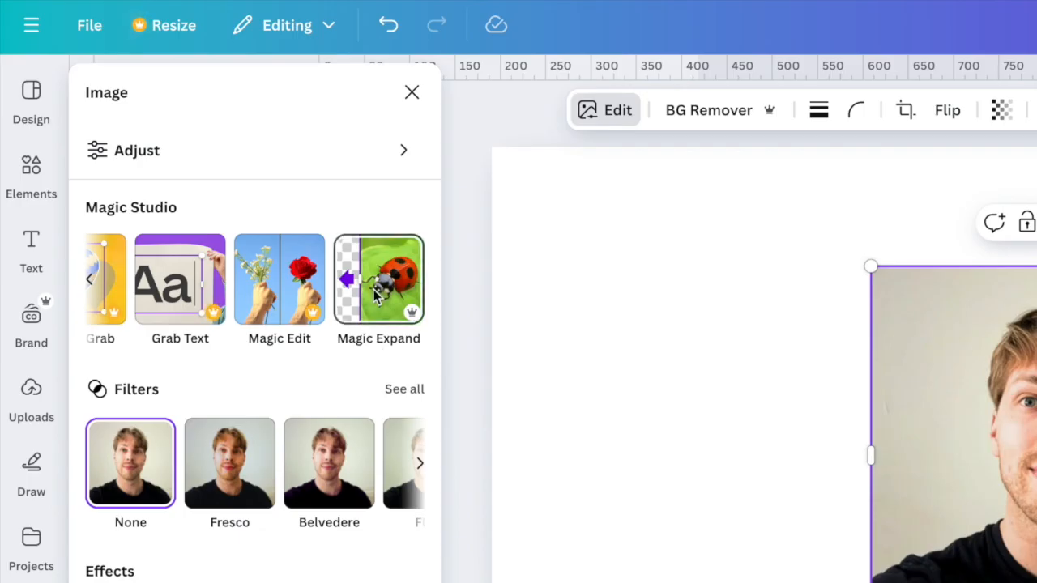
left_click(375, 293)
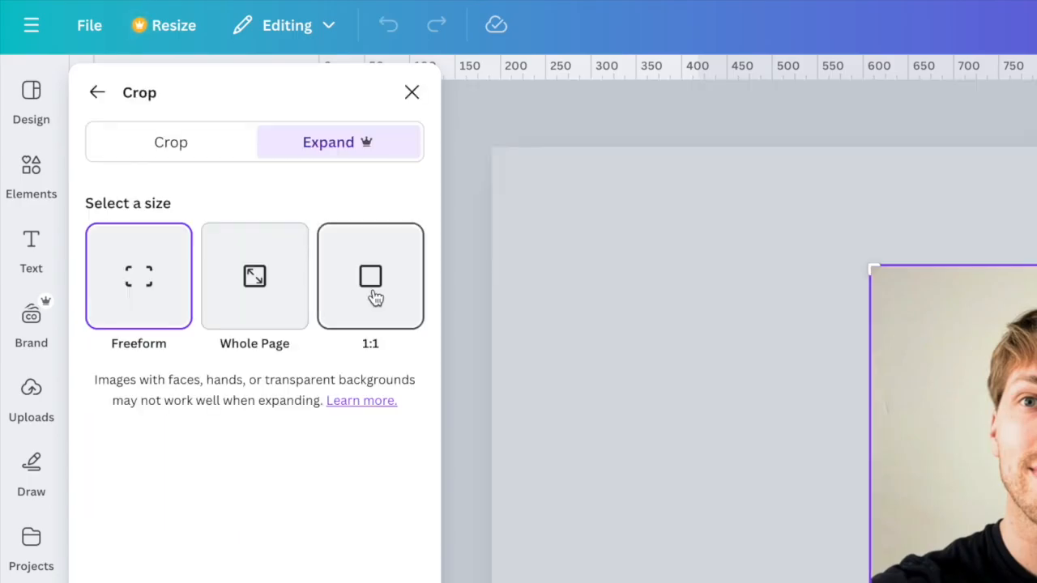
left_click(165, 184)
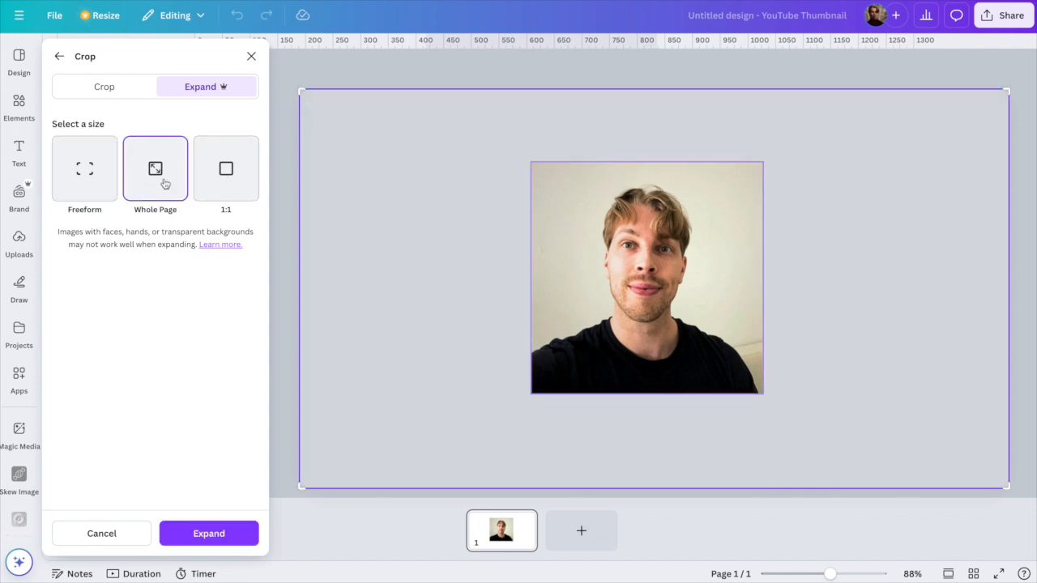
left_click(212, 543)
Preview several of the generated Magic Expand results on the page, and leave without applying any of them.
left_click(206, 289)
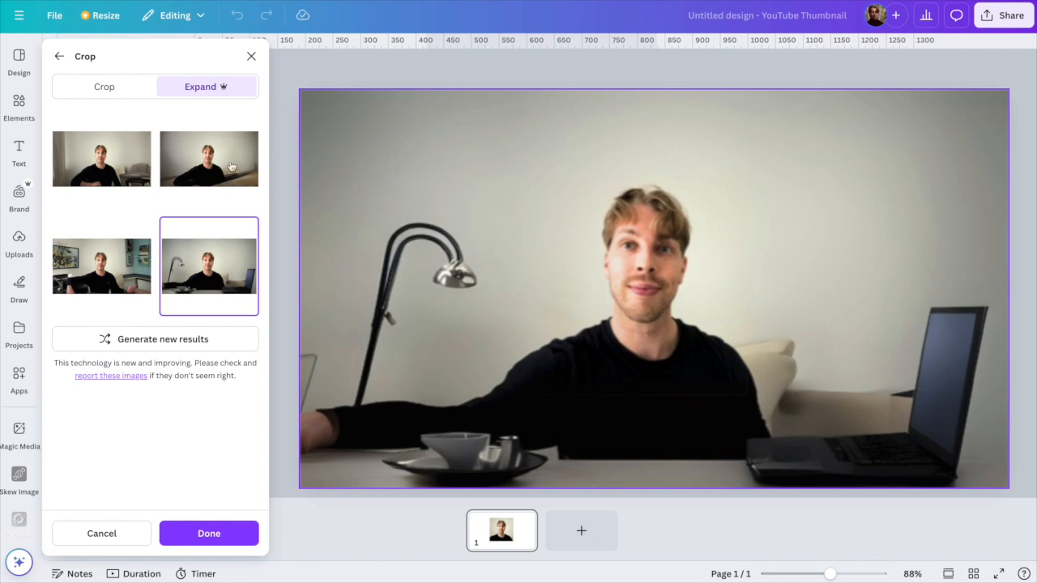
left_click(191, 155)
left_click(95, 265)
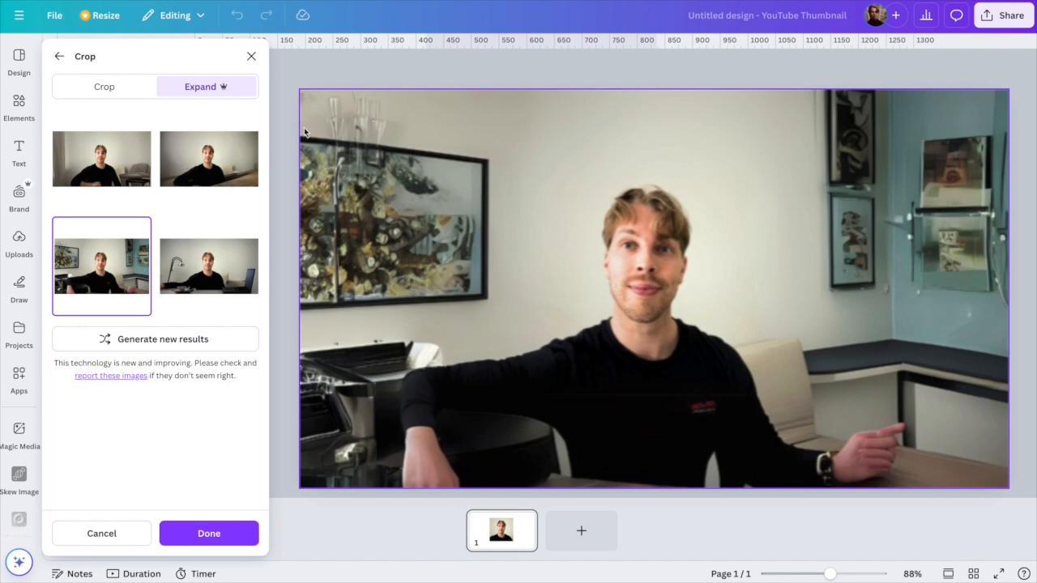
left_click(60, 59)
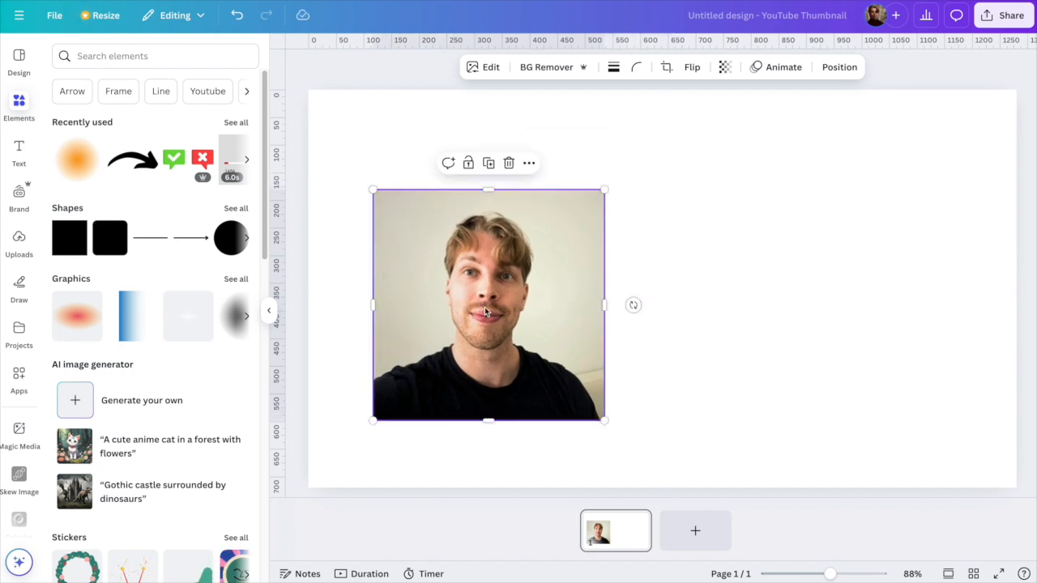
Enlarge the portrait to slightly more than the page height on the left side of the page, and remove its background.
left_click_drag(477, 314, 412, 380)
left_click_drag(539, 258, 672, 75)
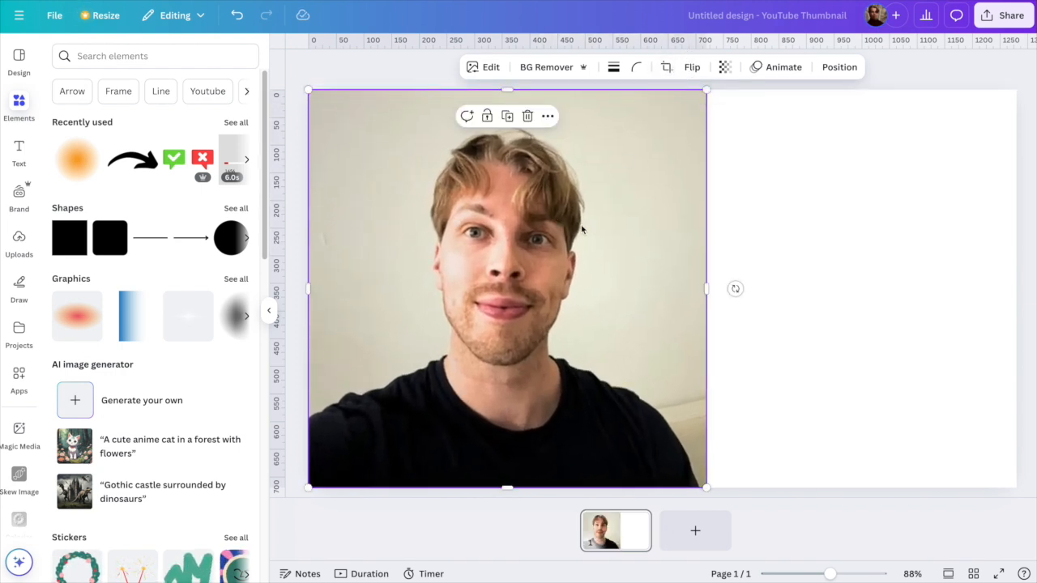
left_click(550, 70)
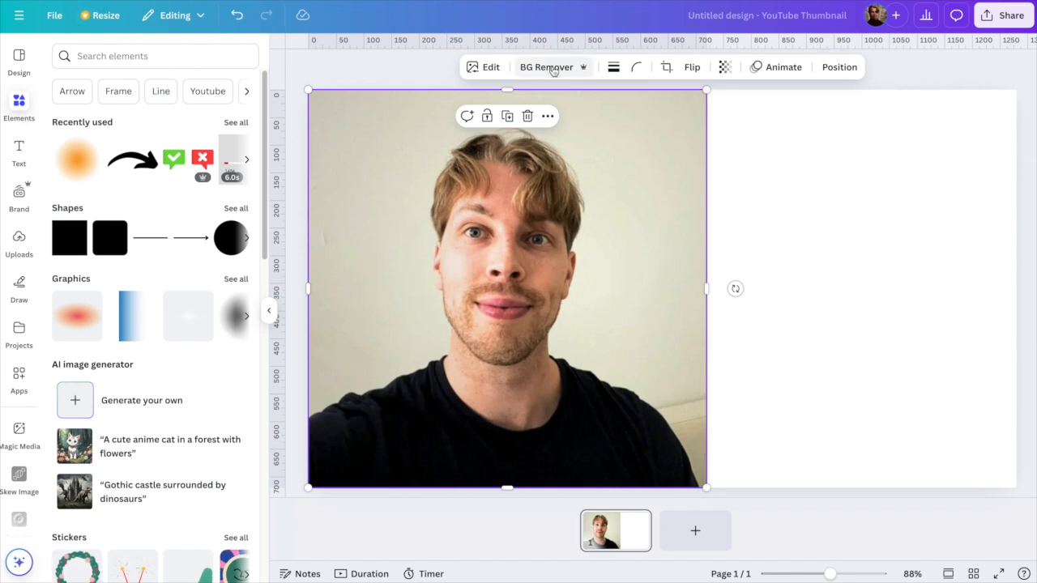
mouse_move(707, 487)
left_mouse_down()
mouse_move(648, 469)
mouse_move(689, 497)
left_mouse_up()
mouse_move(501, 363)
left_mouse_down()
mouse_move(482, 362)
mouse_move(493, 362)
left_mouse_up()
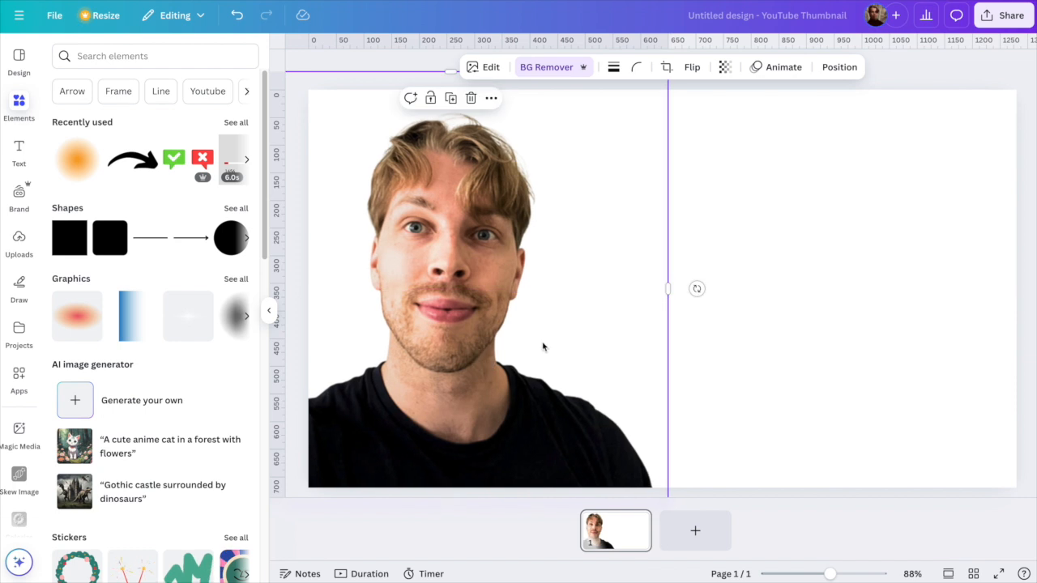
Set the page background to the dark grey solid colour #282828.
left_click(797, 288)
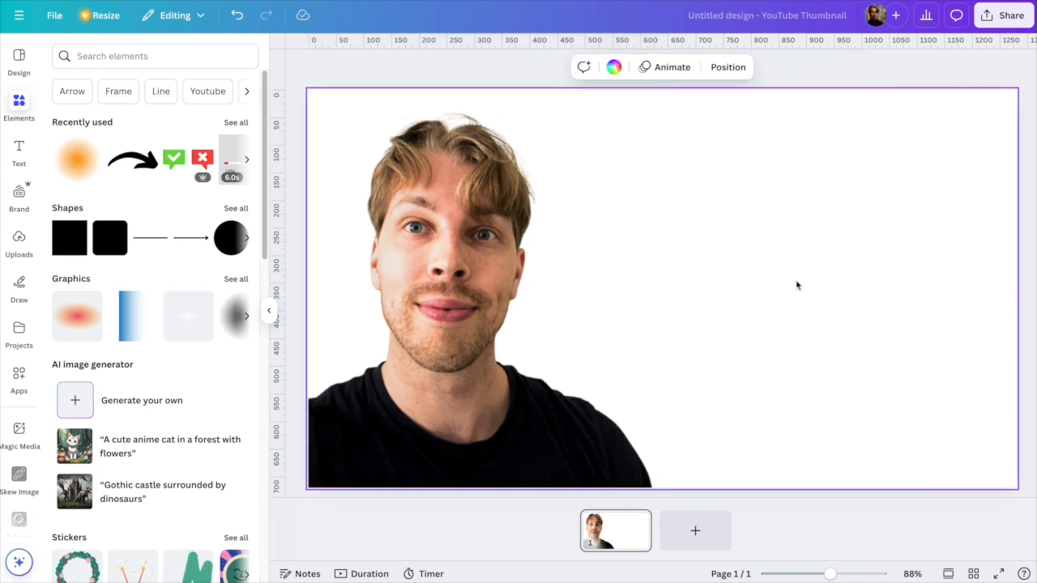
left_click(613, 66)
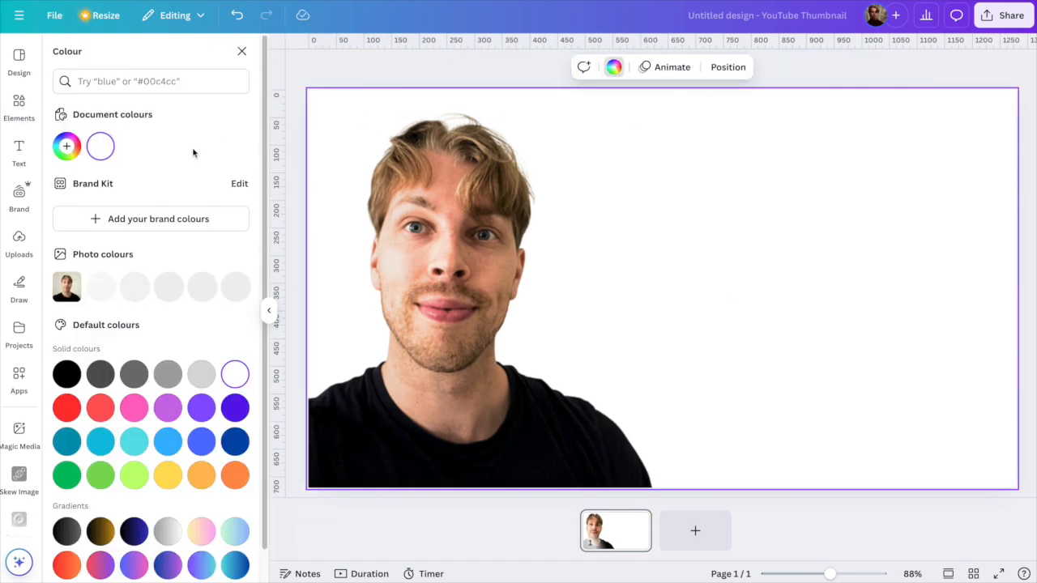
left_click(66, 145)
left_click_drag(68, 217, 57, 266)
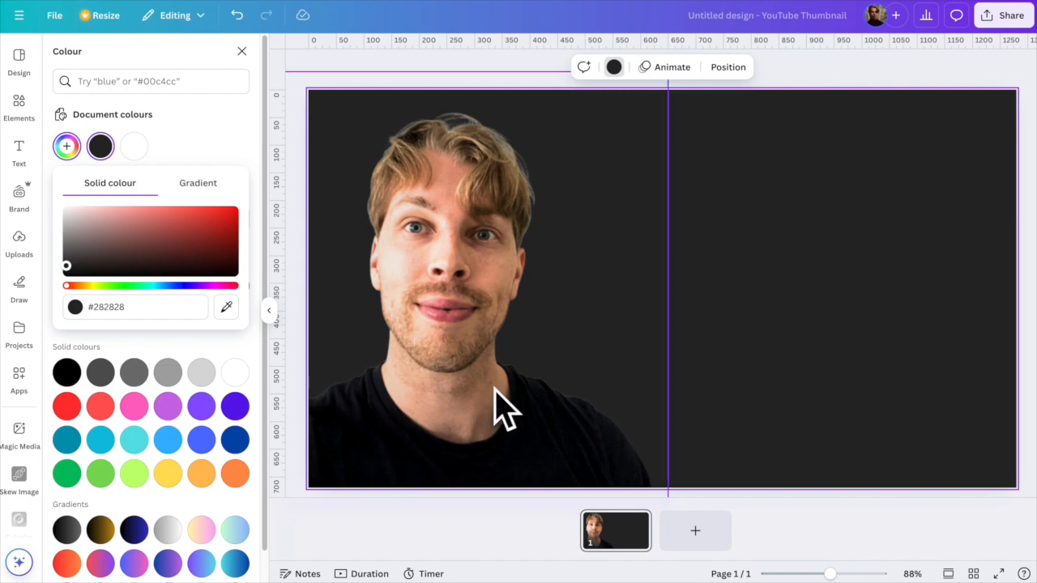
Add the recently used orange glow graphic, enlarge it to about 1,003 px square, and centre it over the man's chest.
left_click(18, 105)
left_click(74, 171)
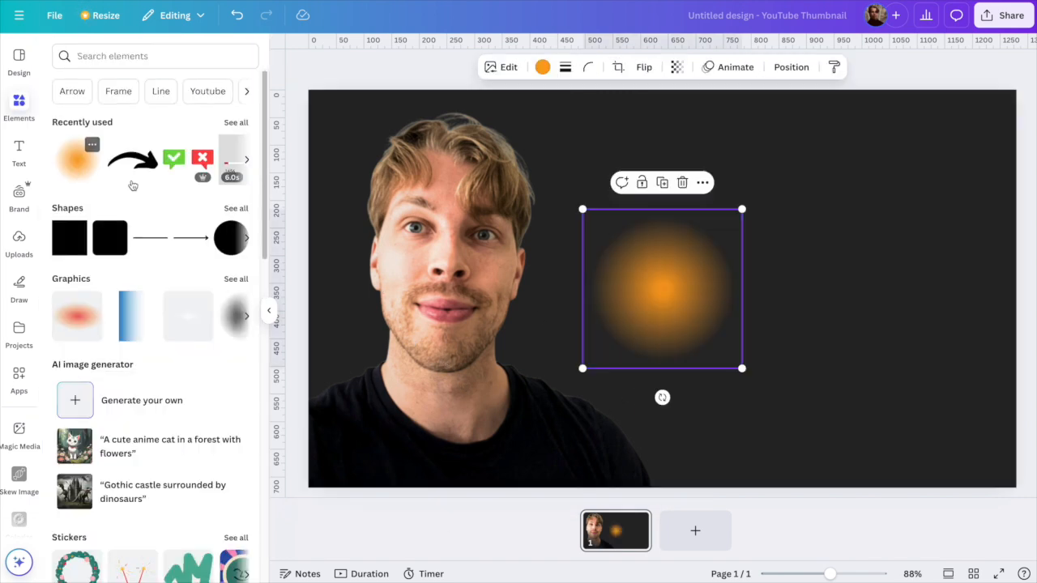
left_click_drag(659, 301, 379, 417)
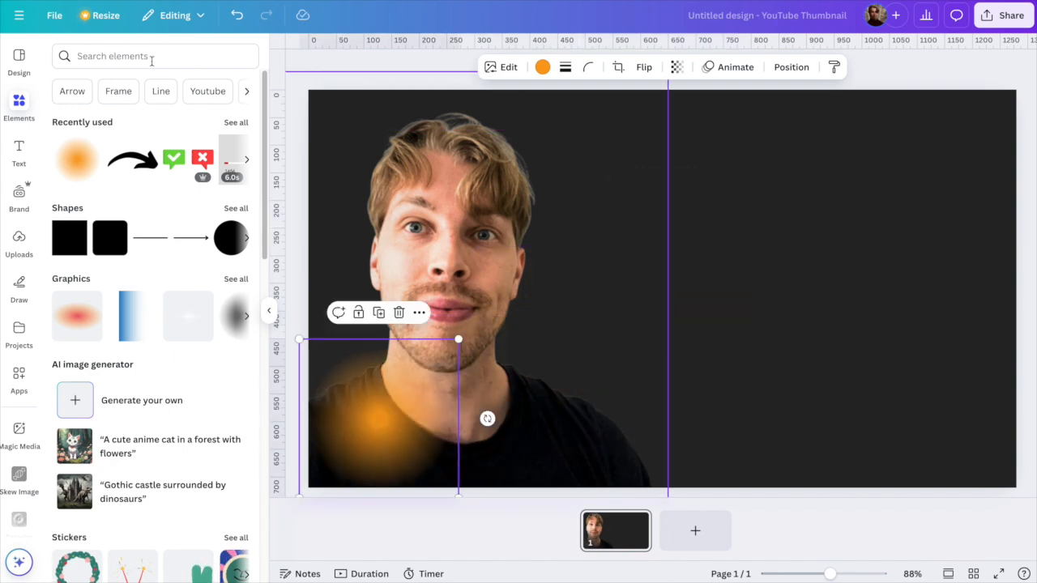
left_click(106, 50)
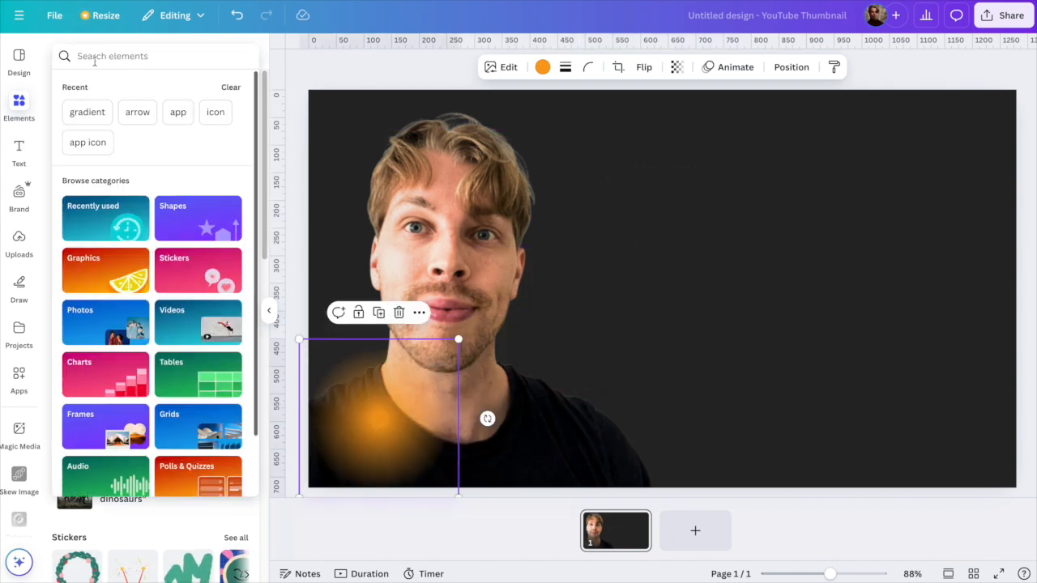
left_click_drag(458, 339, 951, 75)
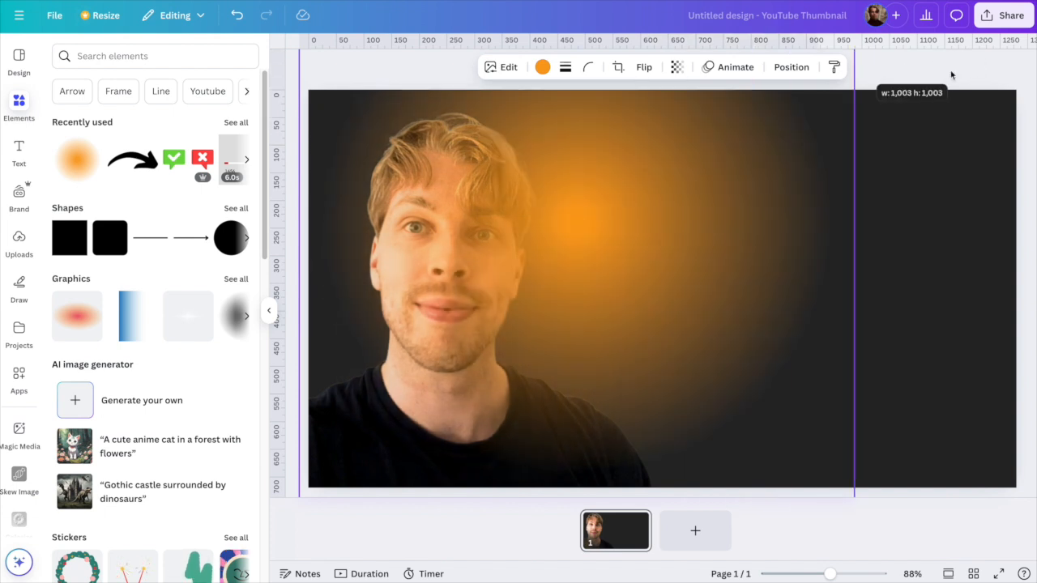
left_click_drag(626, 203, 456, 447)
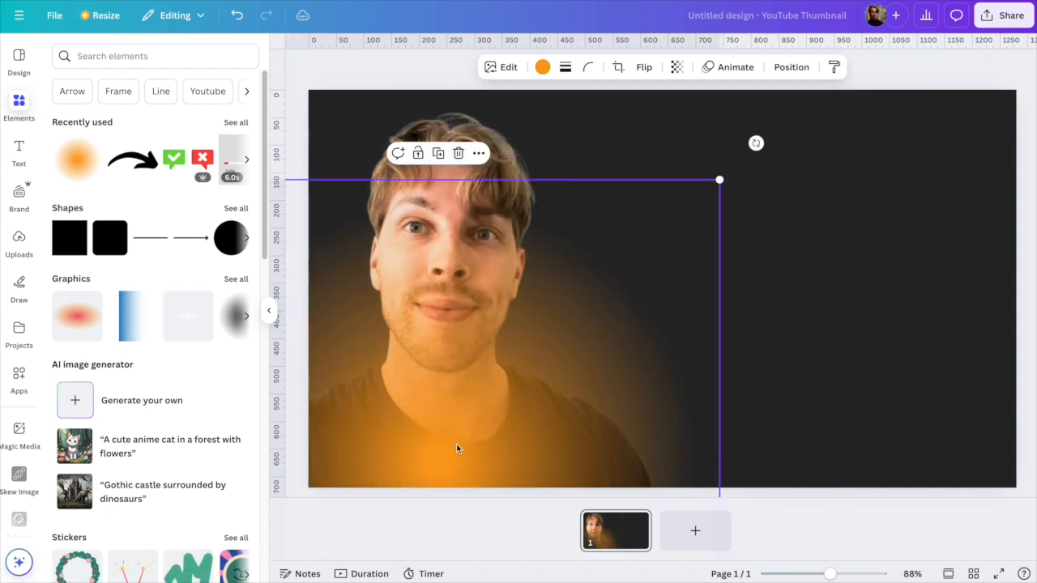
Recolour the glow light blue #38b6ff, enlarge it to about 1,051 px square, and shift it slightly lower.
left_click(542, 66)
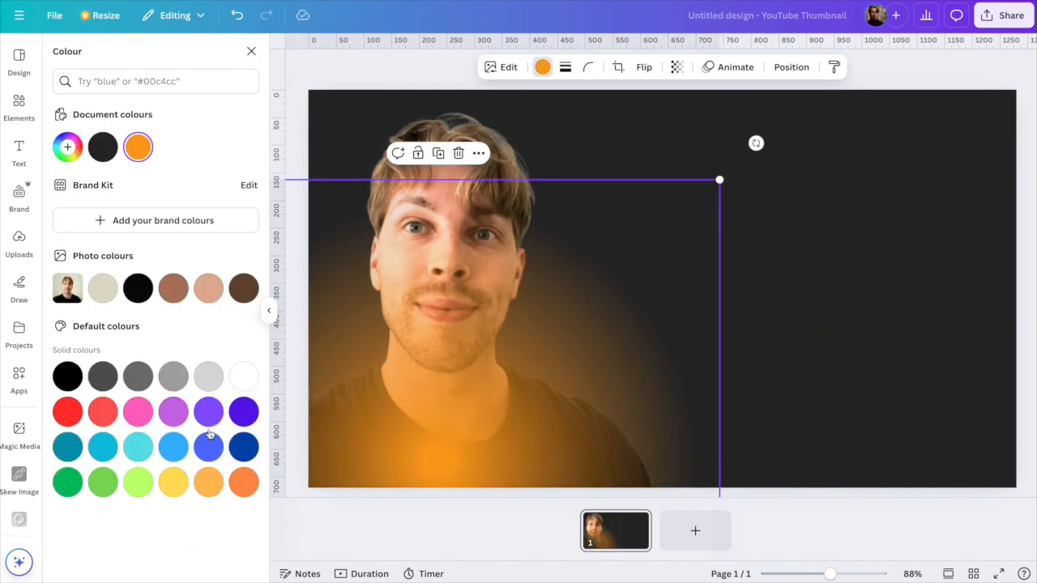
left_click(764, 296)
left_click(498, 365)
left_click(166, 451)
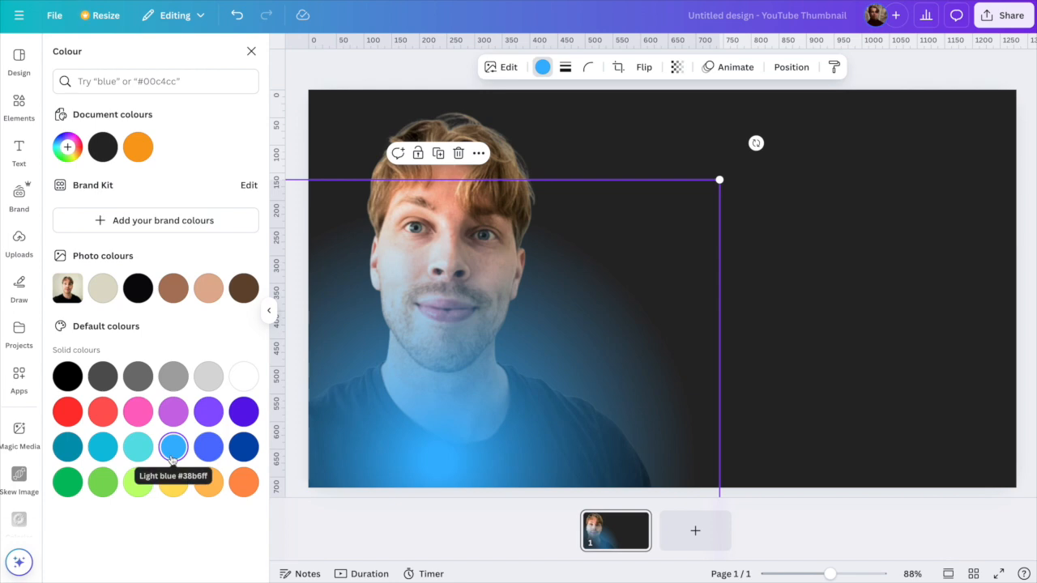
left_click_drag(720, 178, 745, 168)
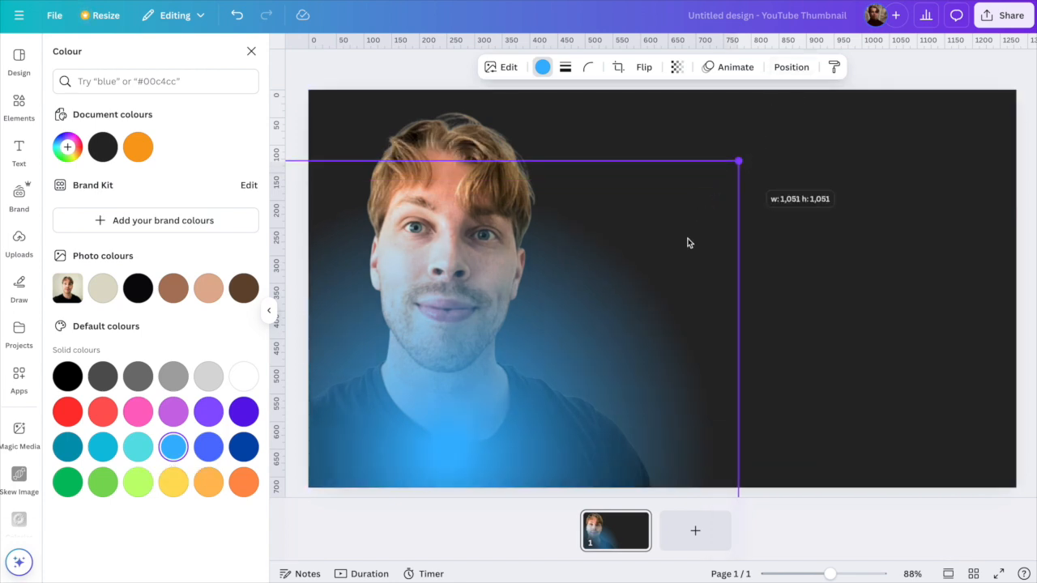
left_click_drag(565, 330, 567, 363)
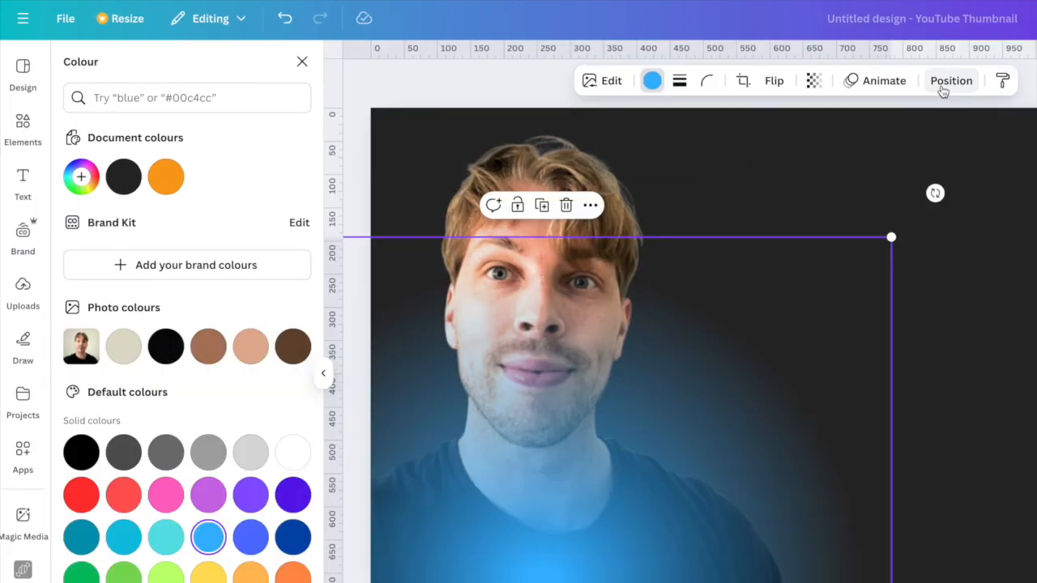
Reorder the layers so the blue glow sits behind the portrait cut-out.
left_click(786, 70)
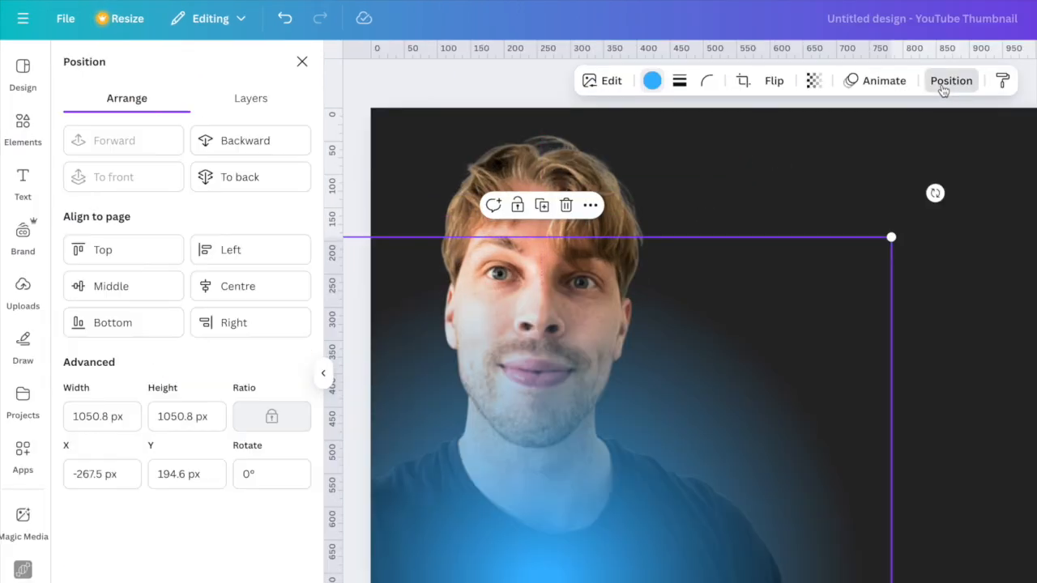
left_click(229, 105)
left_click_drag(185, 203, 185, 246)
left_click(1016, 360)
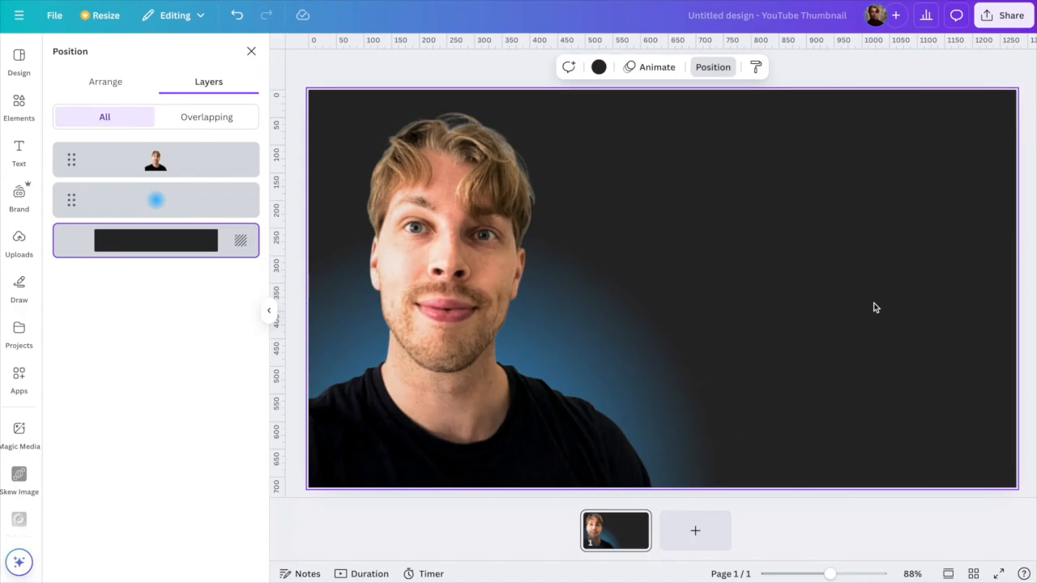
Enlarge the blue glow further and shift it down and to the left, behind the man's shoulders.
left_click(643, 347)
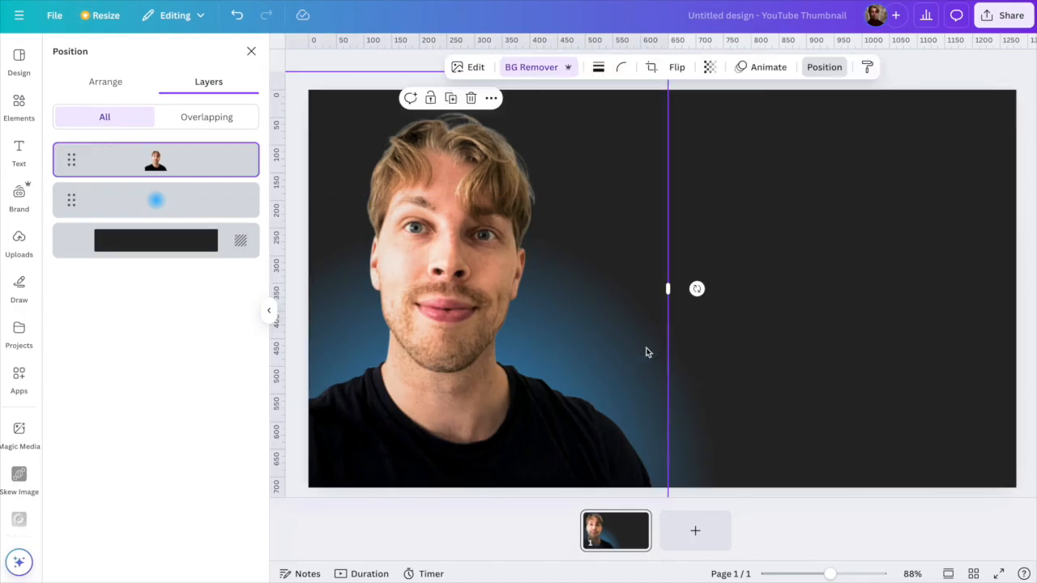
left_click_drag(740, 193, 848, 89)
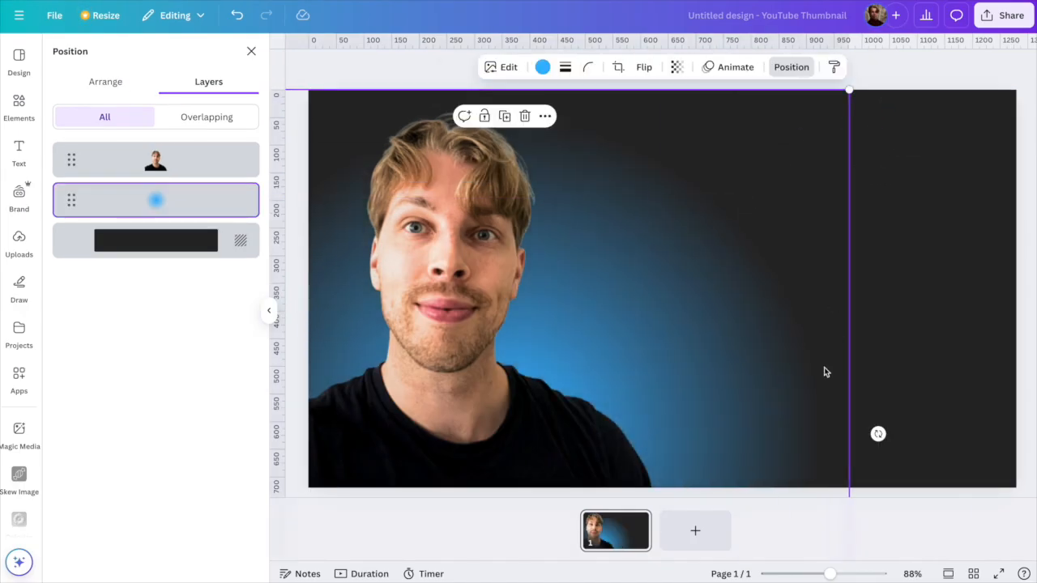
left_click_drag(781, 404, 729, 488)
Darken the page background to the solid colour #1C1C1C.
left_click(673, 142)
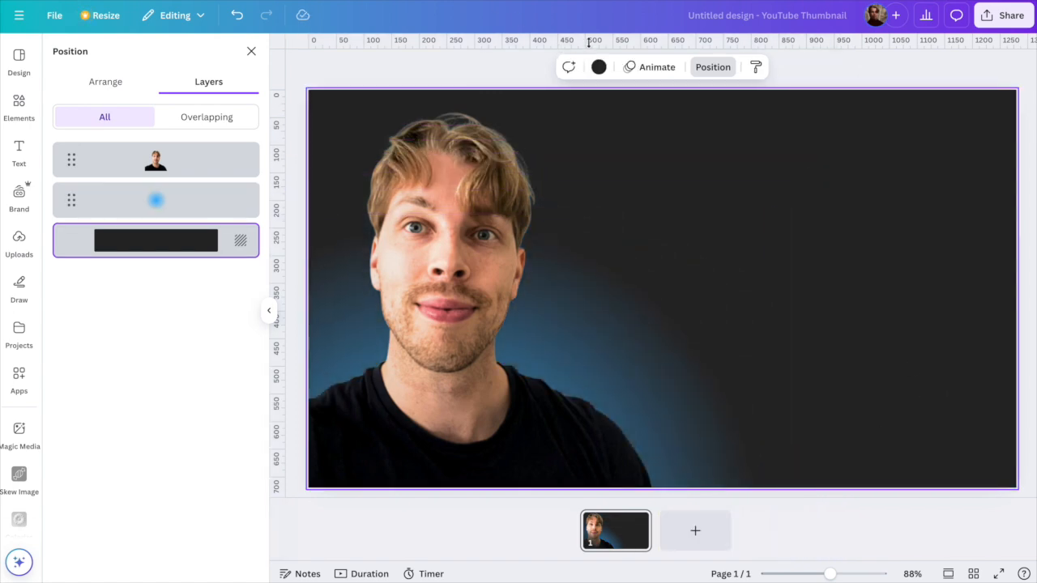
left_click(599, 66)
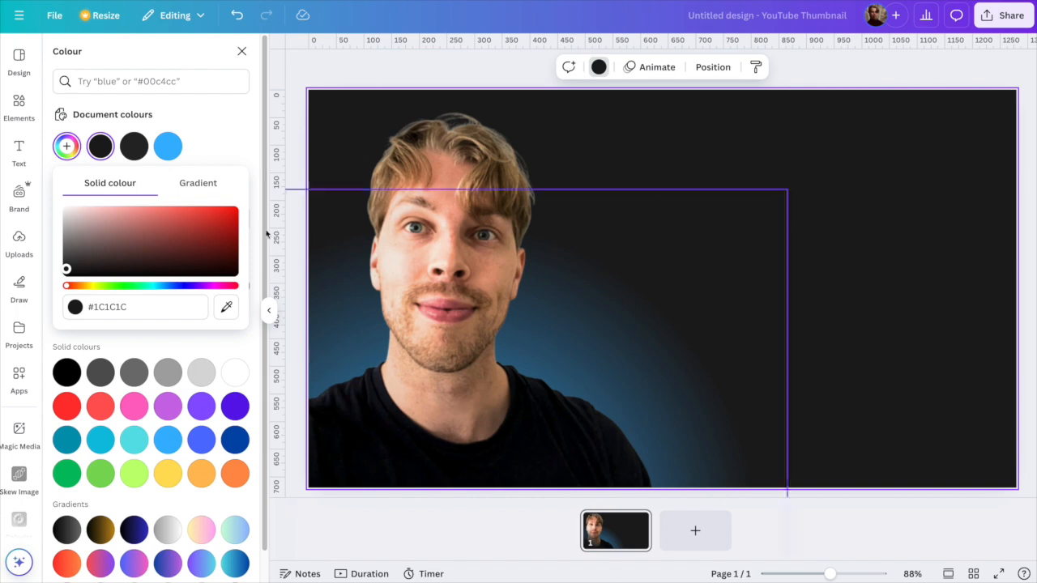
Add a heading reading "BEST AI APPS" to the page and align its text left.
left_click(17, 148)
left_click(122, 236)
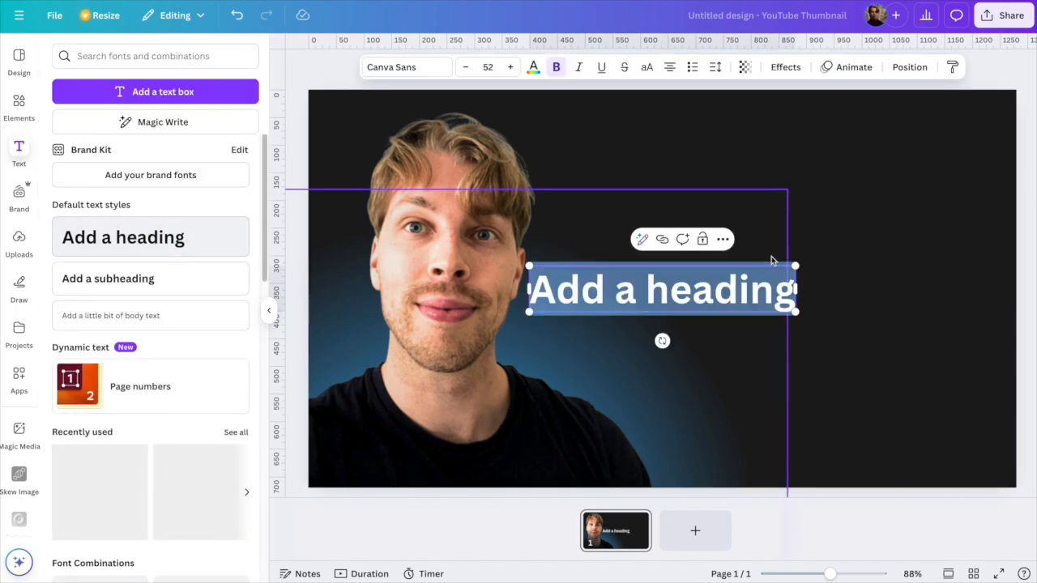
type("BEST AI APPS")
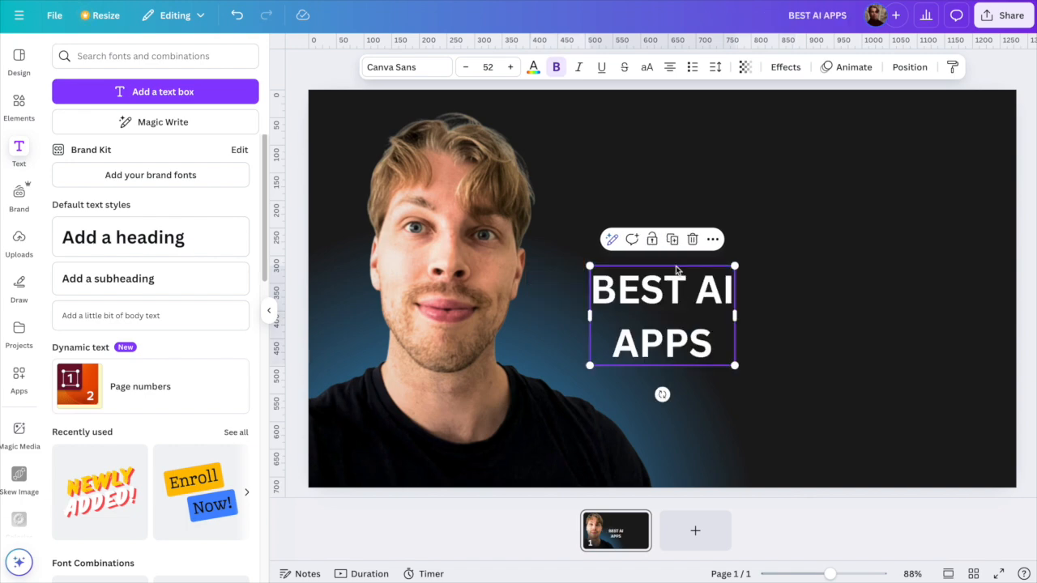
left_click(669, 68)
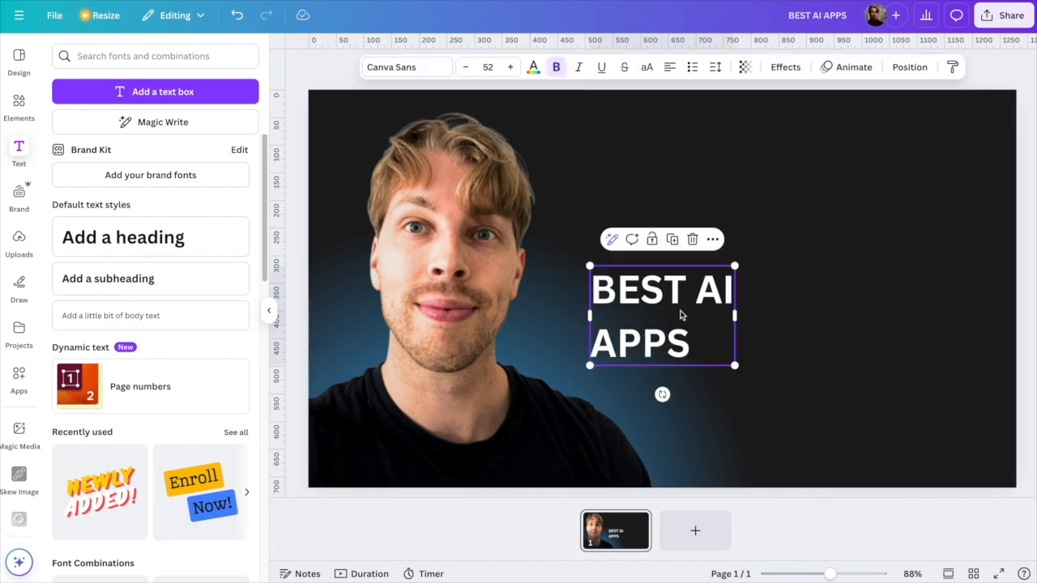
Tighten the letter spacing and line spacing of the "BEST AI APPS" heading.
left_click(716, 68)
left_click_drag(691, 165, 675, 164)
left_click_drag(669, 118, 660, 119)
left_click(861, 243)
Move the heading to the page's upper right, beside the man's face, and enlarge it to font size 147.
left_click_drag(695, 302, 716, 140)
left_click_drag(736, 189, 989, 299)
left_click_drag(818, 280, 810, 266)
Recolour only the word "AI" in the heading purple.
double_click(910, 162)
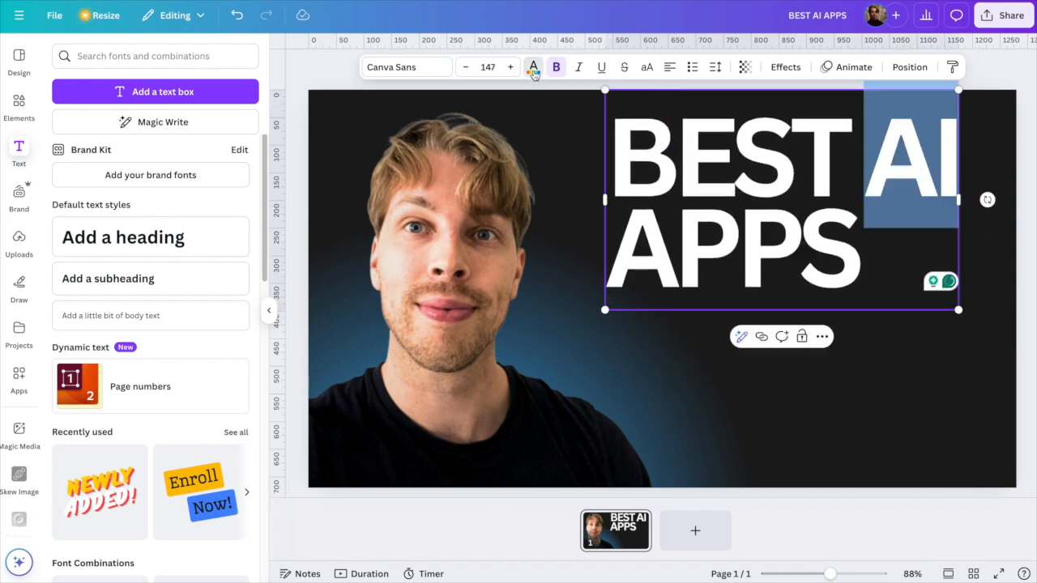
left_click(533, 70)
left_click(173, 412)
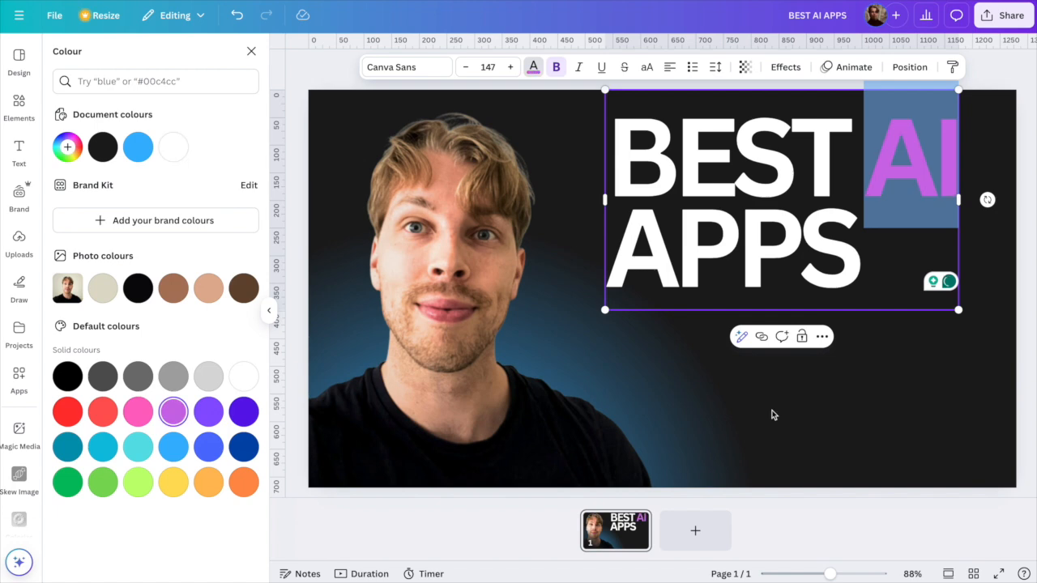
left_click(865, 411)
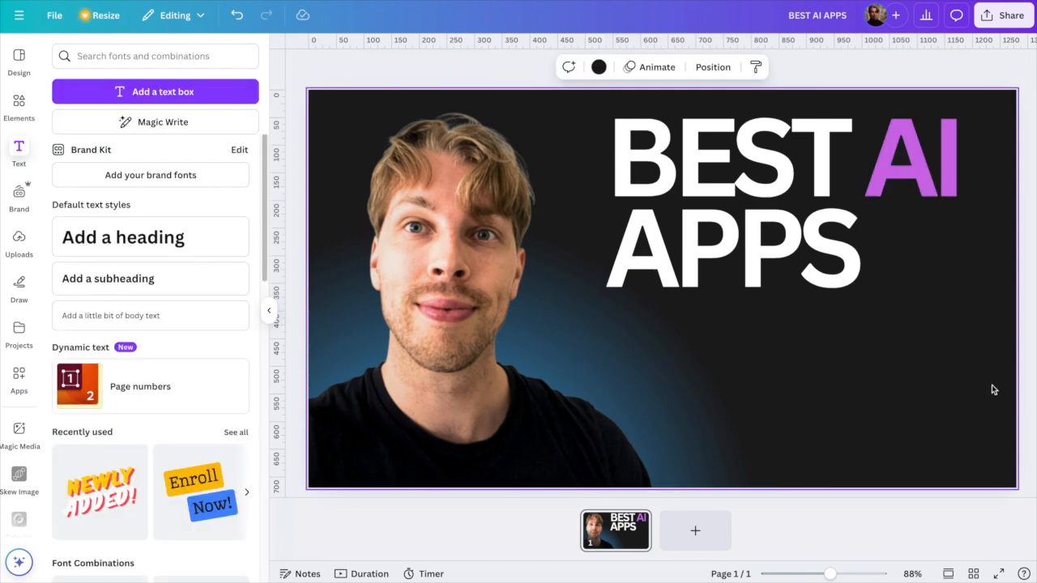
Apply the Lift text effect to the heading with intensity 100.
left_click(800, 219)
left_click(784, 67)
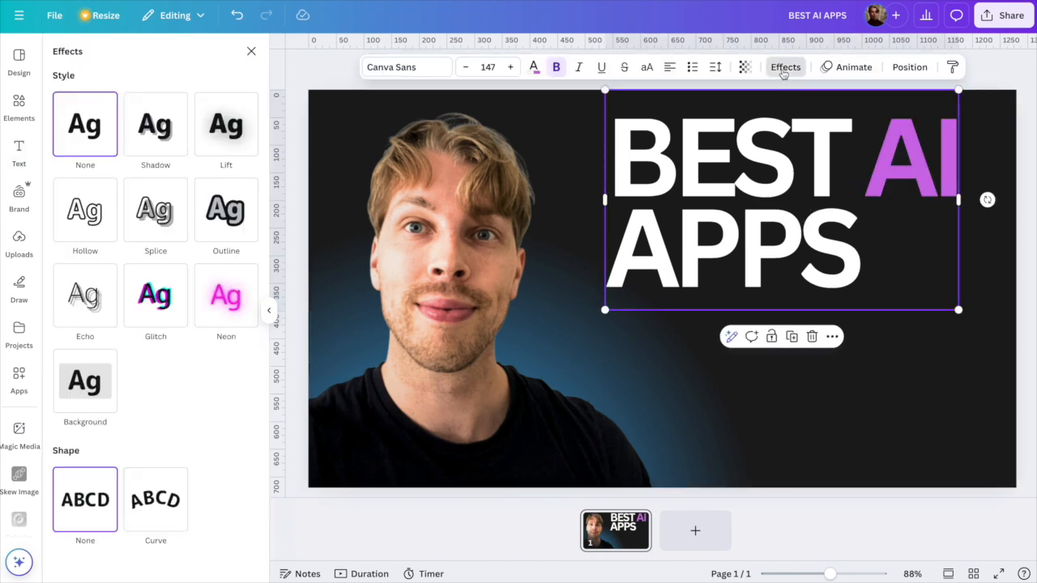
left_click(218, 153)
left_click_drag(116, 209, 280, 208)
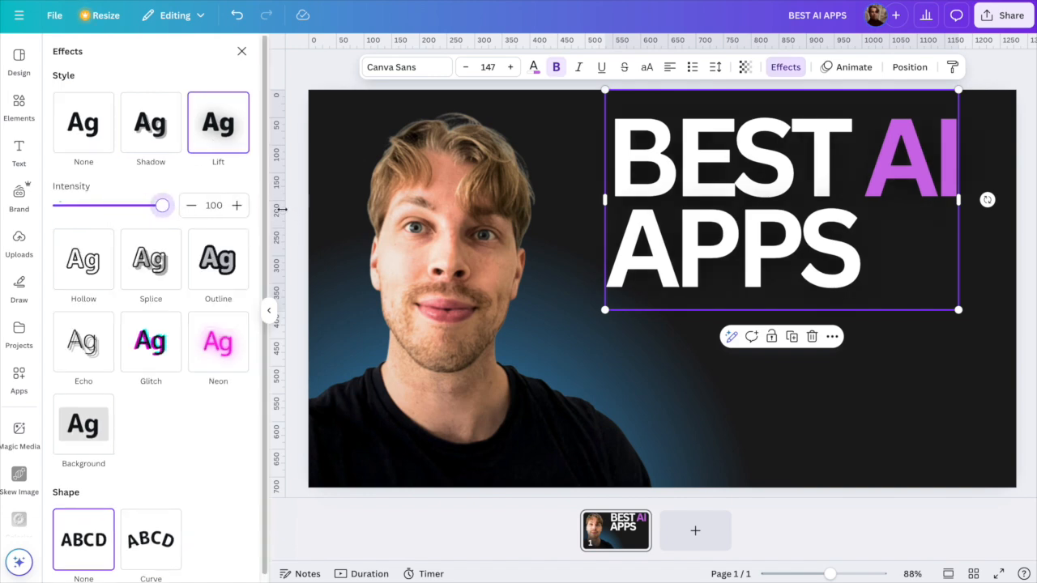
left_click(951, 396)
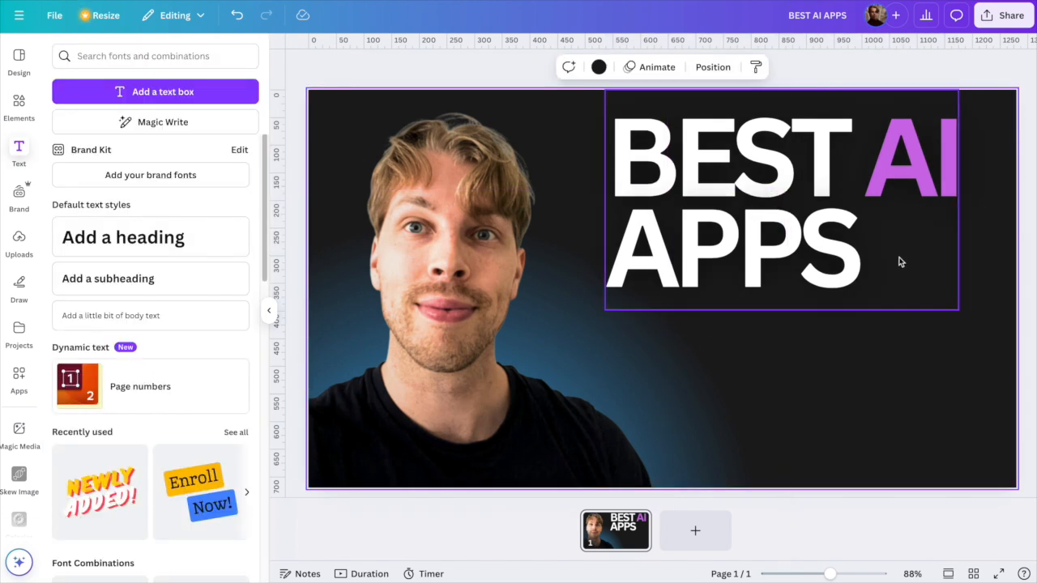
Enlarge the "BEST AI APPS" heading to font size 164, extending it towards the man's face.
left_click(729, 283)
left_click_drag(569, 324, 565, 334)
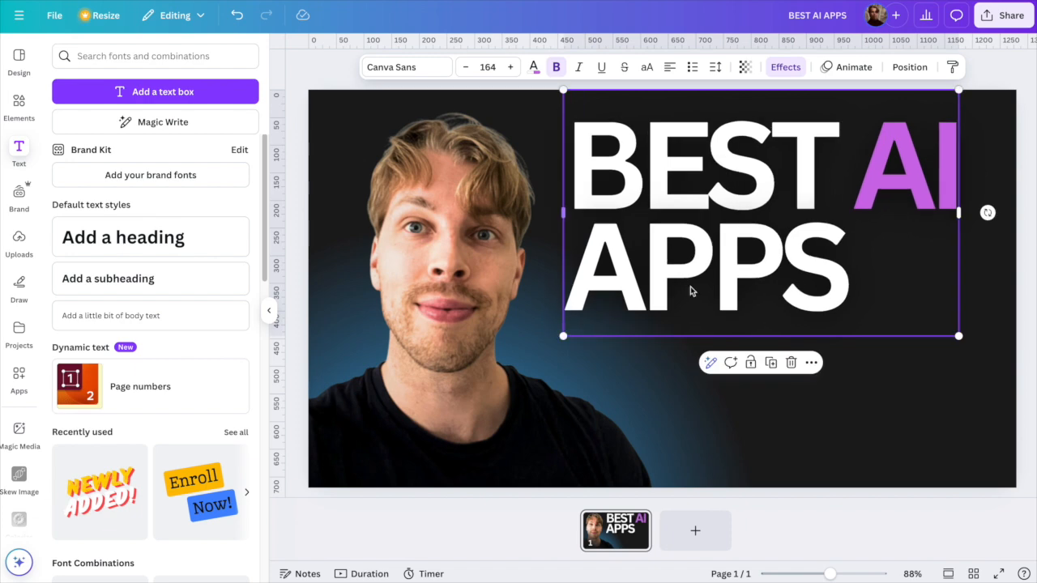
left_click(985, 281)
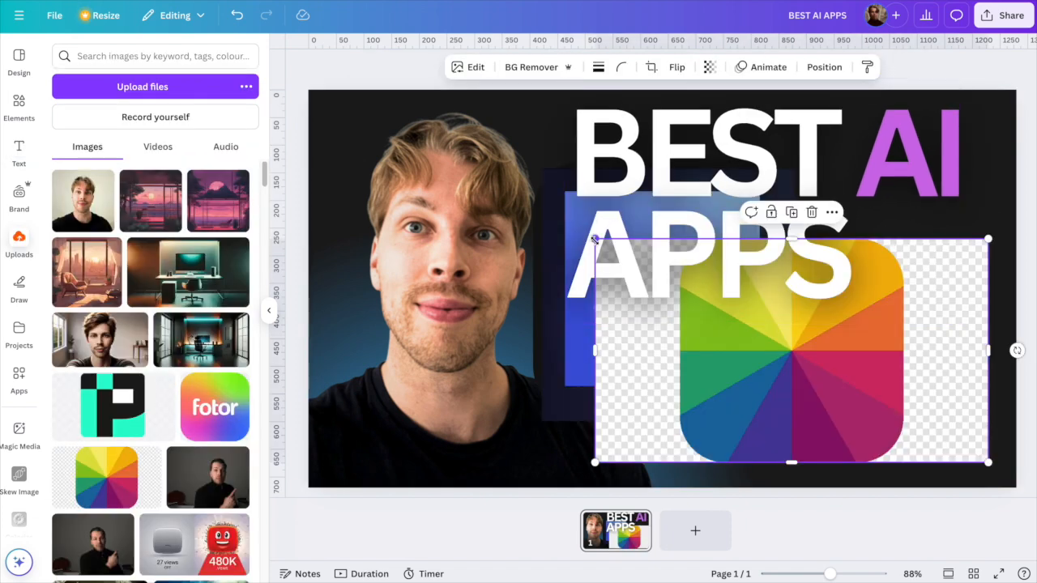
Shrink the colour-wheel logo image and the dark logo tile, and shift the blue logo square slightly lower.
left_click_drag(627, 254, 720, 301)
left_click(610, 363)
left_click_drag(607, 377, 611, 415)
left_click(549, 348)
left_click_drag(542, 169, 563, 186)
Remove the colour-wheel logo's background, shrink it, and place it at the page's right edge below the heading.
left_click(873, 396)
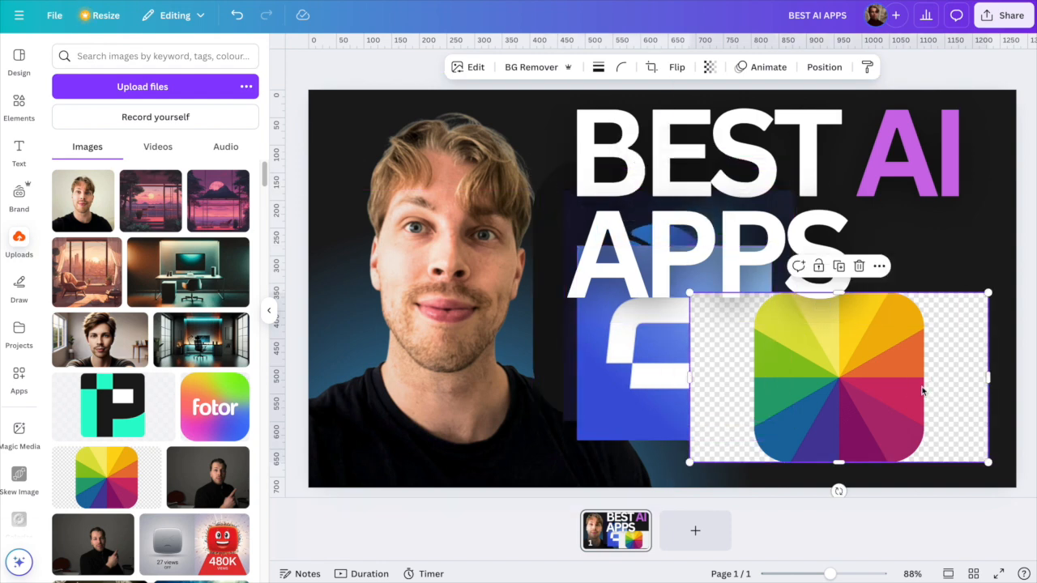
left_click_drag(900, 353, 833, 360)
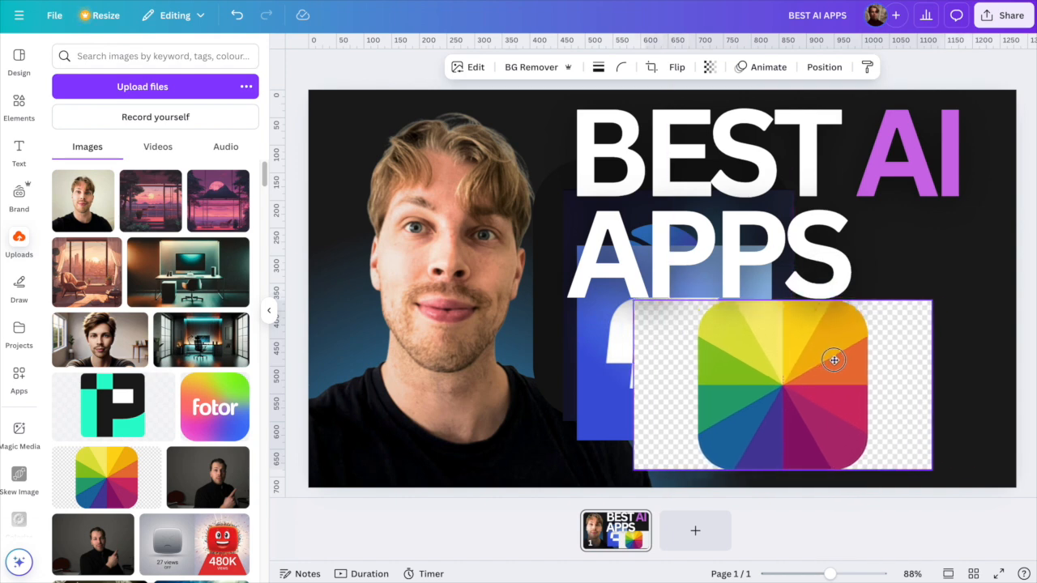
left_click(546, 86)
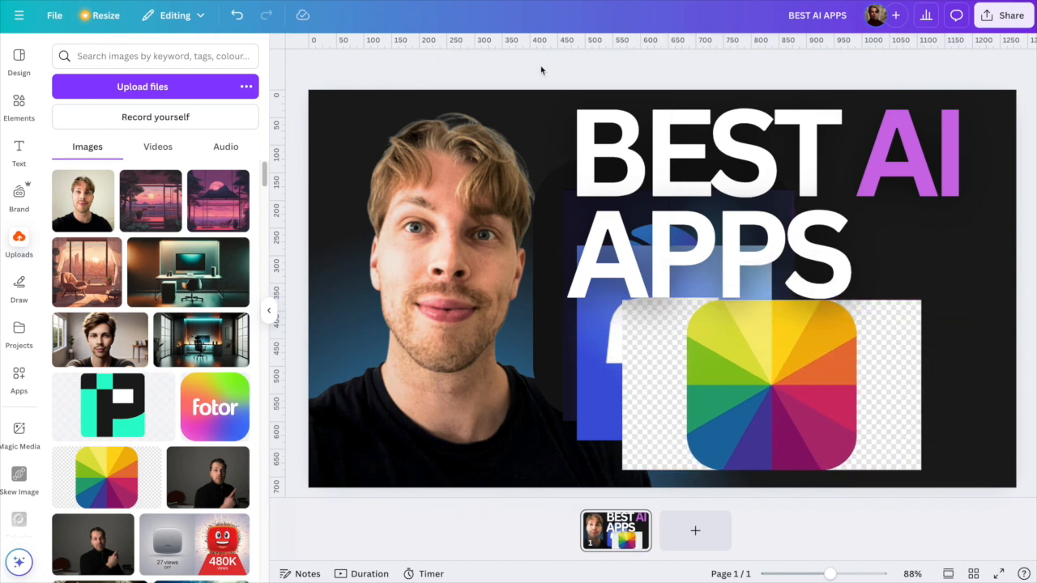
left_click(795, 389)
left_click(540, 68)
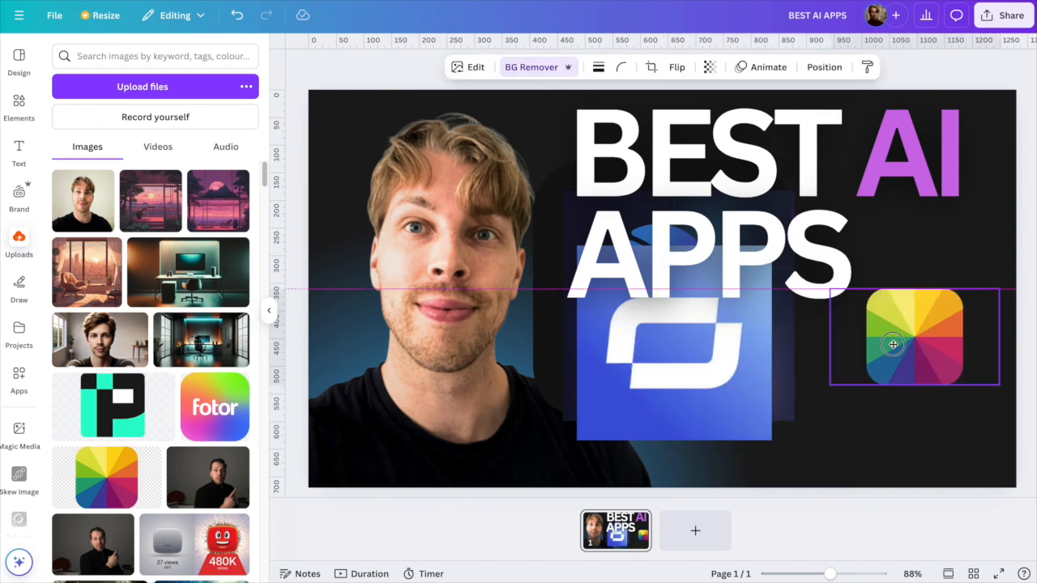
left_click_drag(897, 343, 895, 345)
Remove the blue logo square's background, shrink the remaining white symbol, and place it beneath the colour-wheel logo.
left_click_drag(664, 359, 737, 394)
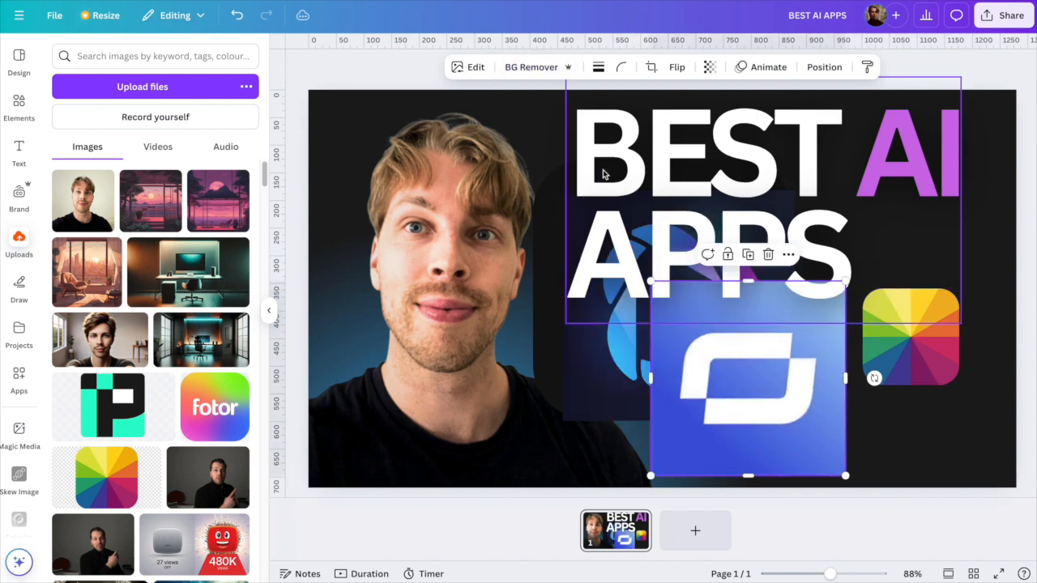
left_click(536, 68)
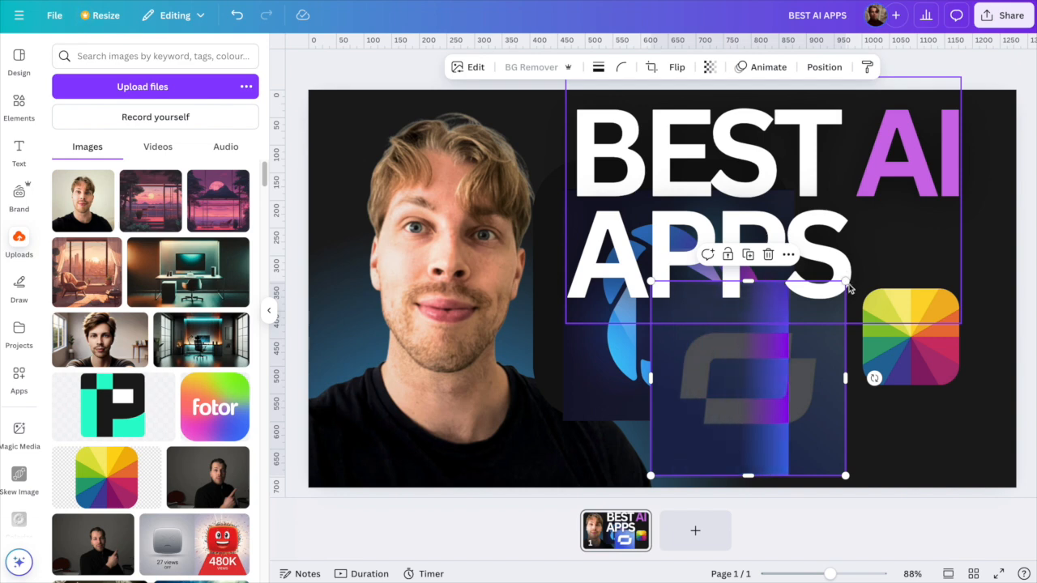
left_click_drag(842, 283, 749, 344)
left_click_drag(792, 419, 1022, 425)
Remove the background of the blue-purple play-shaped logo, shrink it, and place it beside the colour-wheel logo.
left_click(708, 405)
left_click(532, 67)
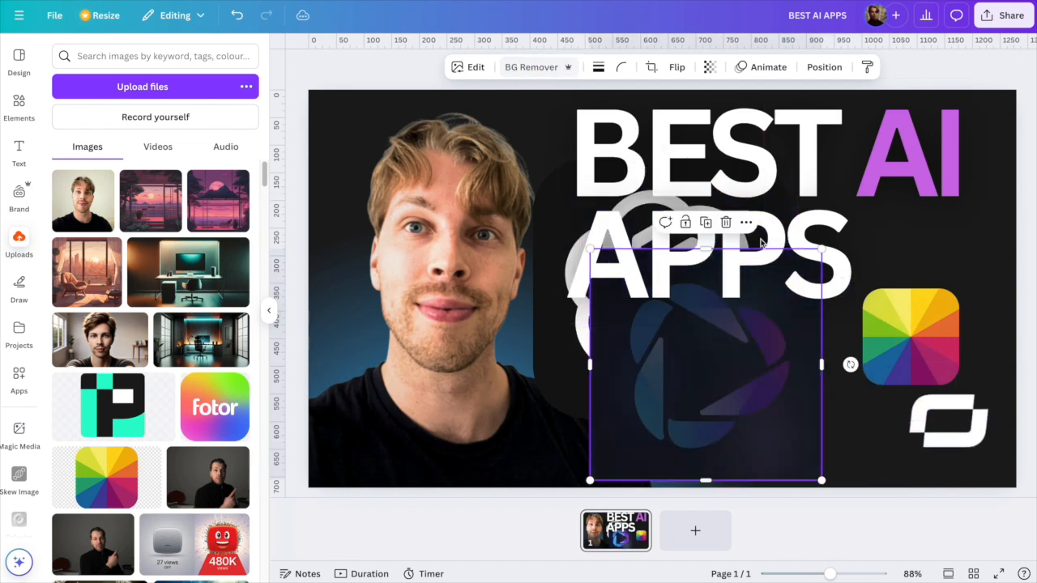
left_click_drag(824, 247, 752, 315)
left_click_drag(689, 411, 823, 415)
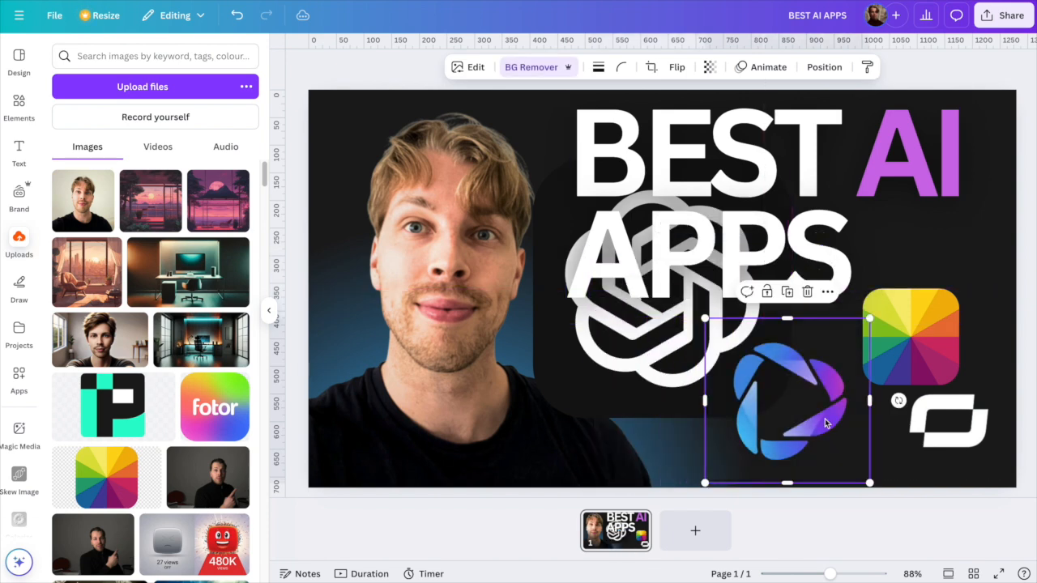
Undo the accidental edit and remove the ChatGPT logo from behind the heading.
left_click_drag(701, 318, 711, 324)
key("ctrl+z")
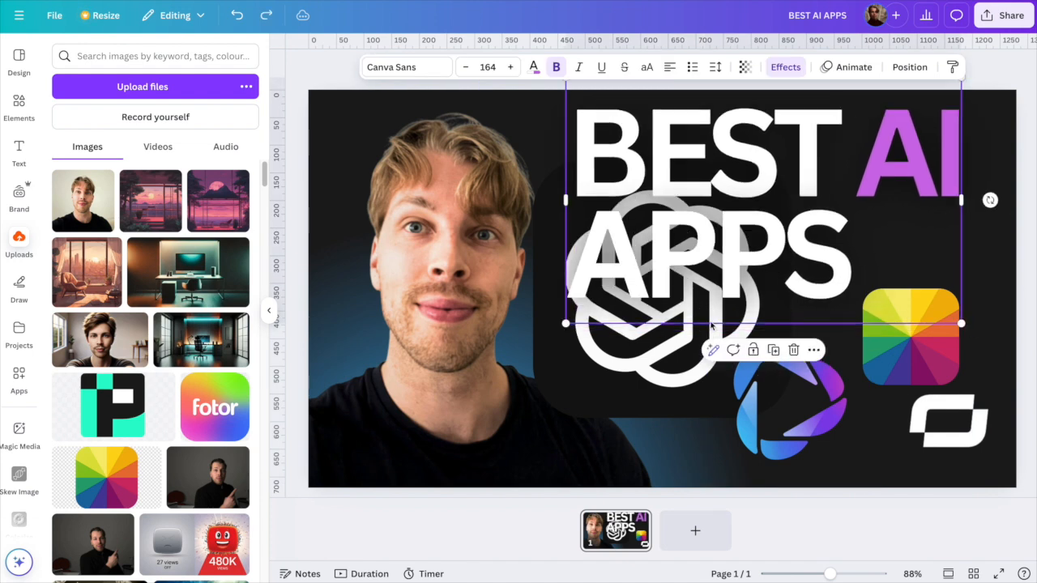
left_click(615, 369)
left_click(548, 72)
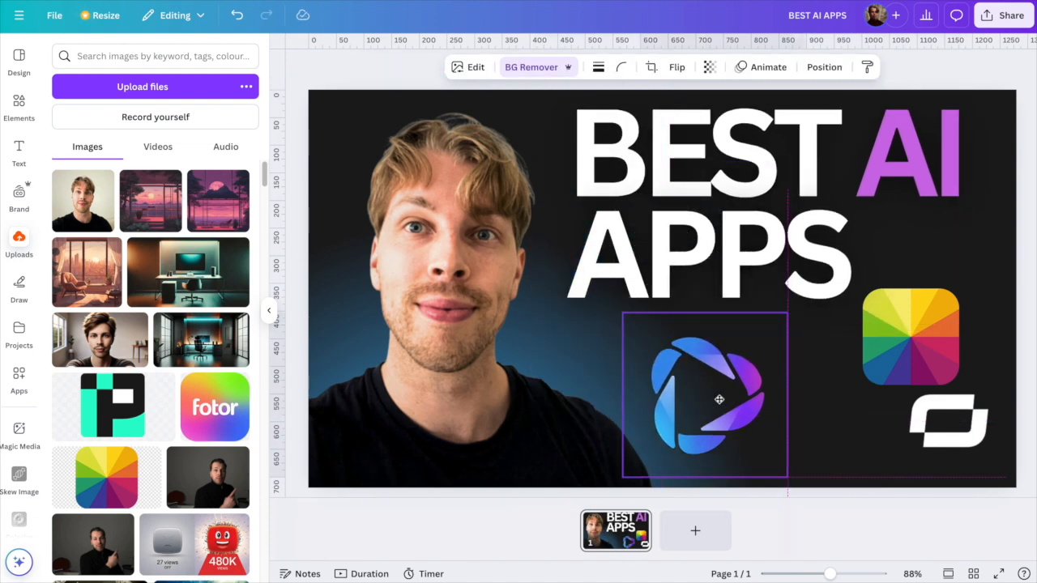
Try grouping the play-shaped, colour-wheel and white logos beside the man's shoulder, and undo the logo moves.
left_click_drag(718, 399, 693, 401)
left_click_drag(897, 348, 547, 409)
left_click(937, 433)
left_click_drag(938, 433, 614, 350)
left_click(1030, 354)
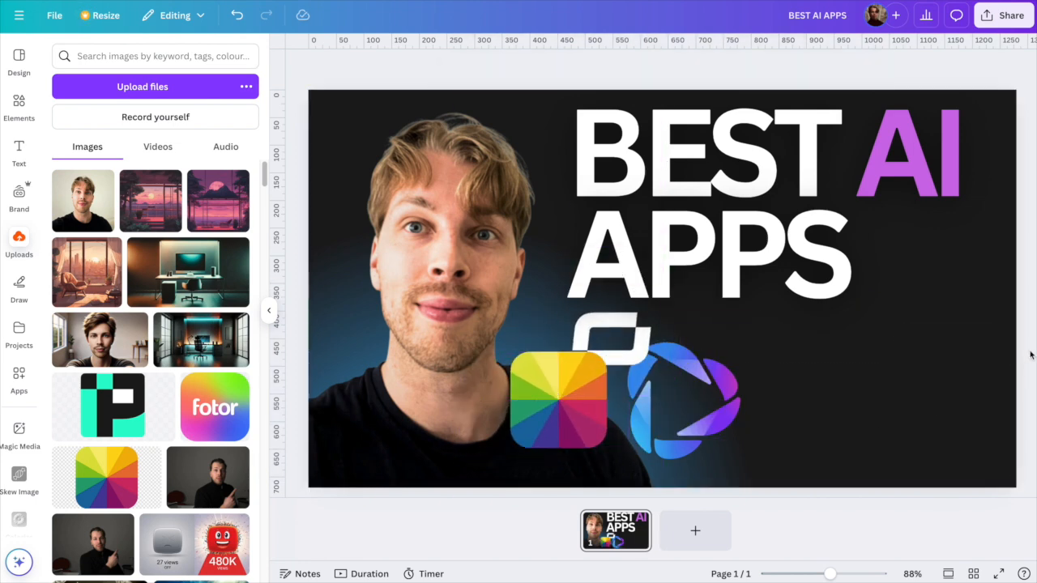
key("ctrl+z")
key("ctrl+z")
Shrink the colour-wheel and play-shaped logos and arrange all three logos in a cluster beneath the heading's right half.
left_click_drag(696, 401, 785, 405)
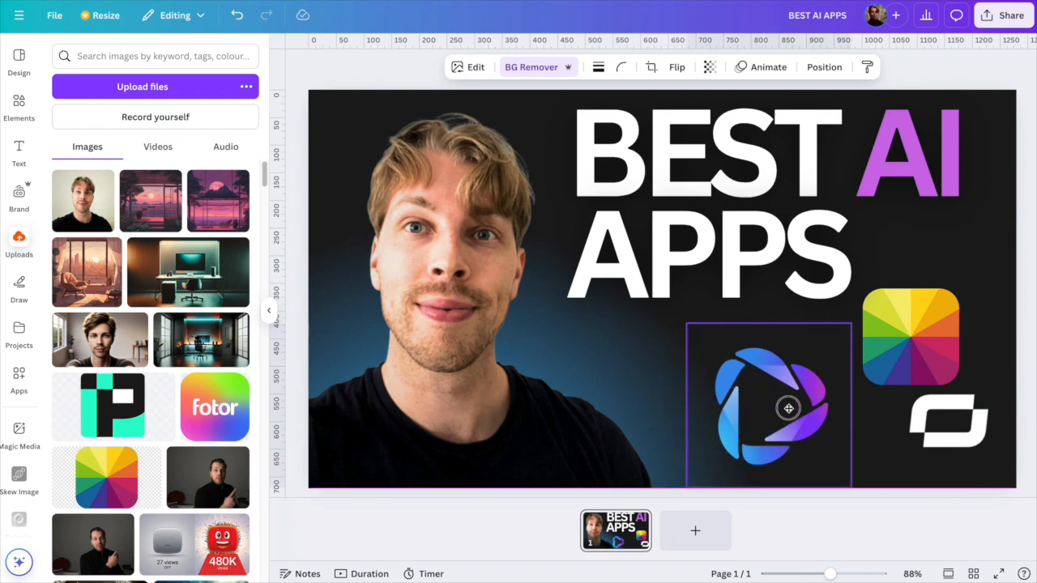
left_click(901, 351)
left_click_drag(966, 299, 943, 316)
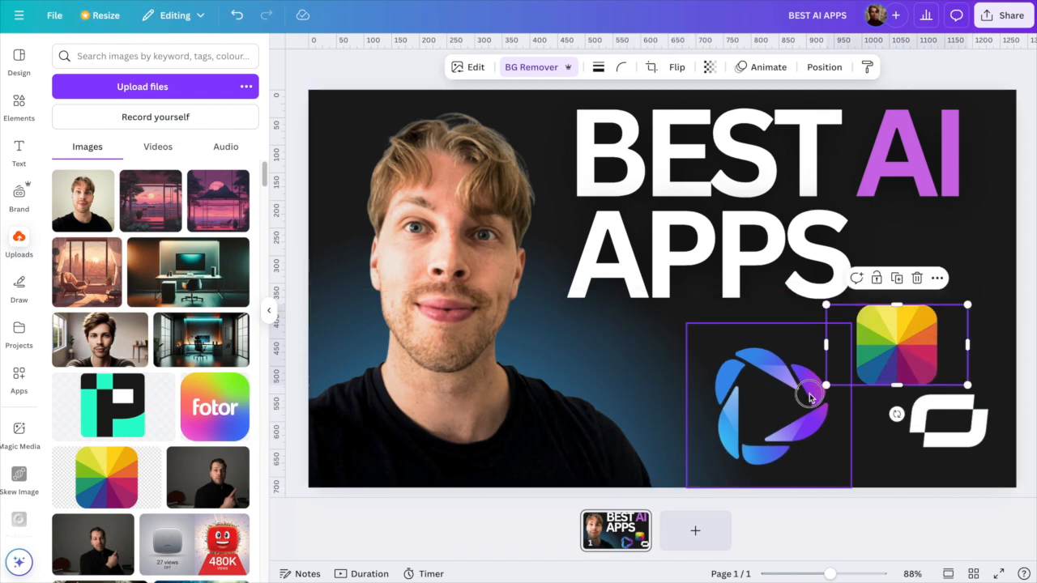
left_click(694, 484)
left_click_drag(732, 470, 733, 463)
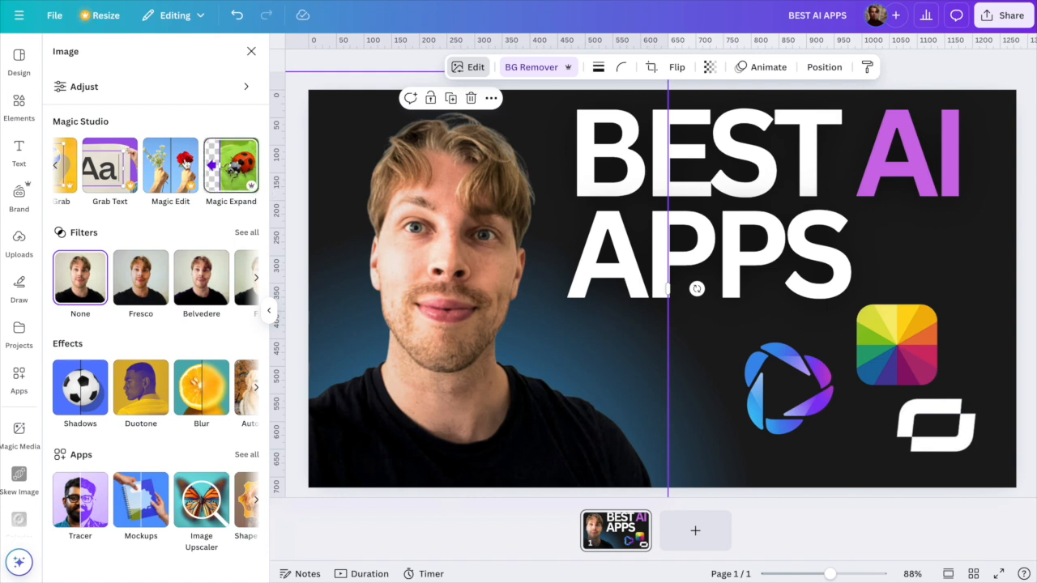
Look through the Magic Studio editing tools offered for the portrait, including Magic Eraser and Magic Grab.
left_click(55, 165)
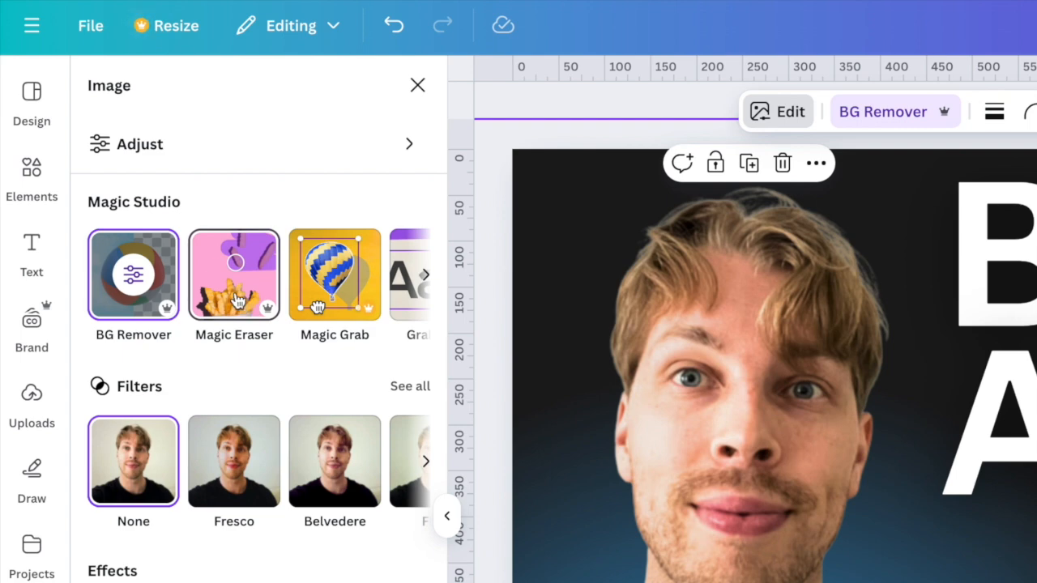
left_click(235, 298)
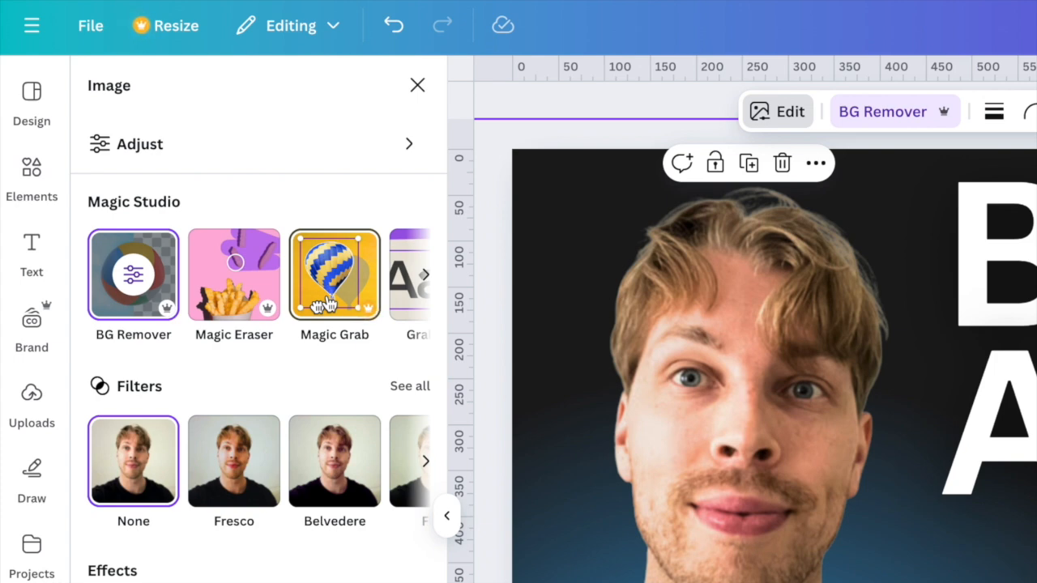
left_click(427, 278)
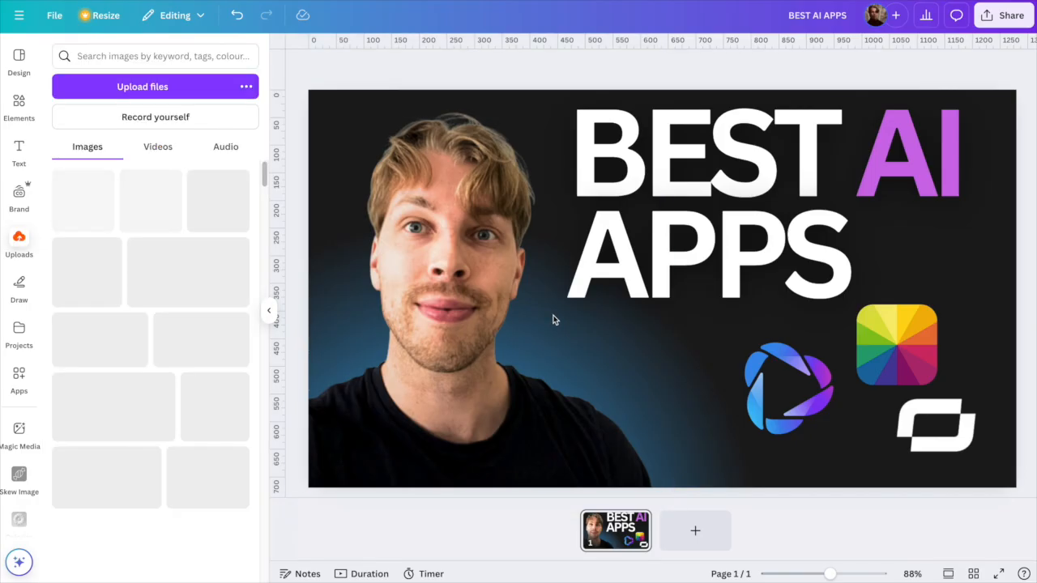
Resize the portrait cut-out slightly and reposition it on the page's left side.
left_click_drag(834, 573, 818, 573)
left_click(459, 249)
left_click_drag(375, 145, 352, 121)
left_click_drag(496, 236, 509, 250)
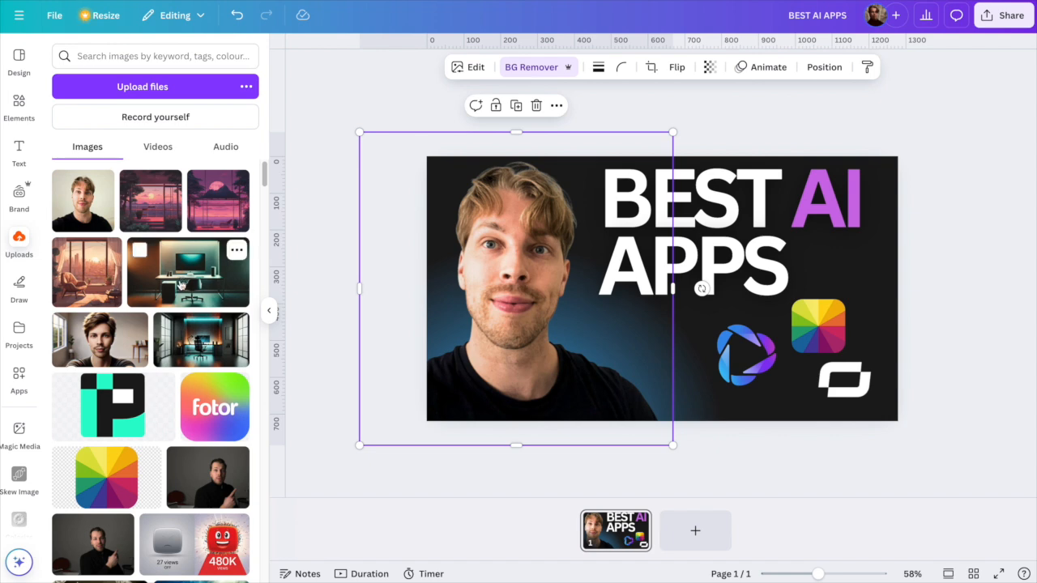
Add the uploaded photo of the suited man at a table and delete the old portrait cut-out.
scroll(185, 300, "down", 15)
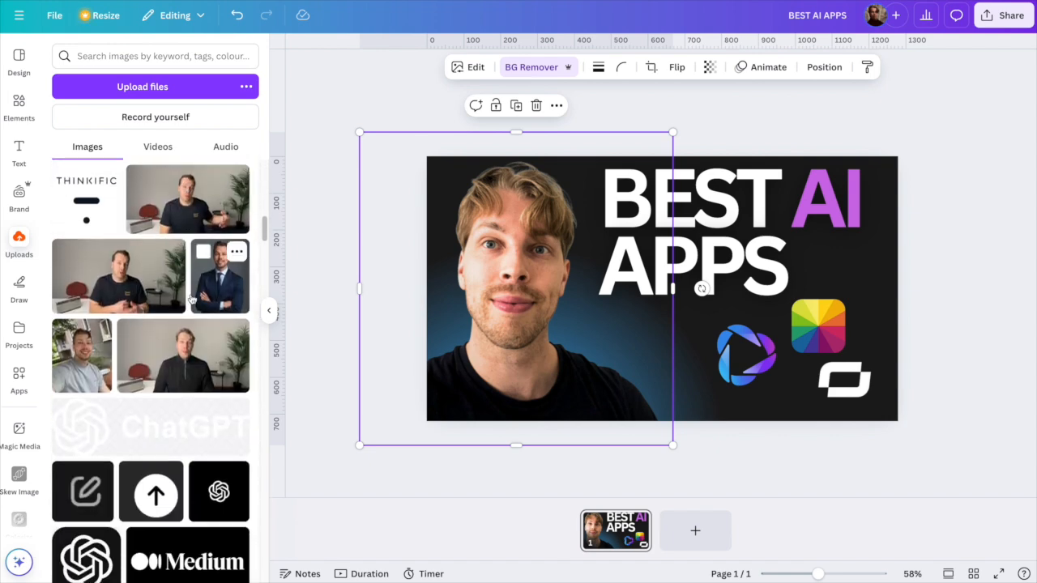
scroll(185, 299, "down", 5)
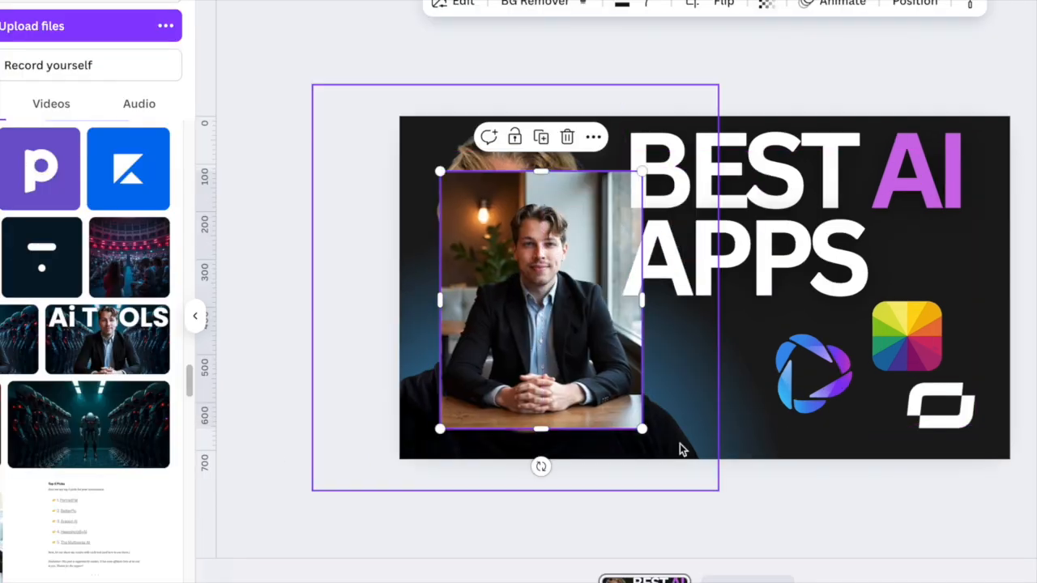
left_click(680, 443)
left_click(561, 391)
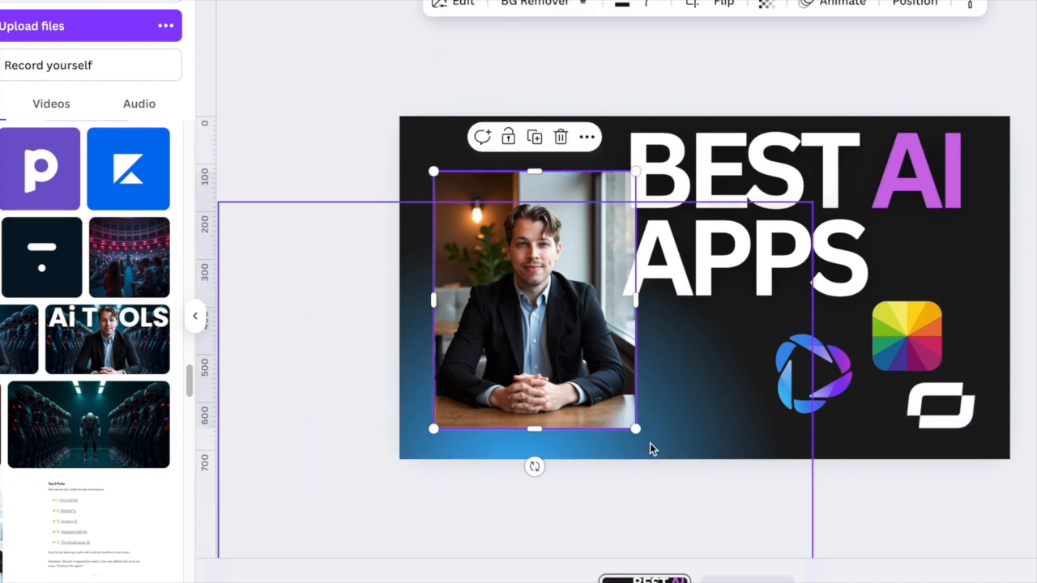
Enlarge the suited man's photo over the page's left side, remove its background, and reposition the cut-out beside the heading.
left_click_drag(634, 427, 757, 557)
left_click_drag(572, 386, 541, 355)
left_click_drag(511, 233, 511, 241)
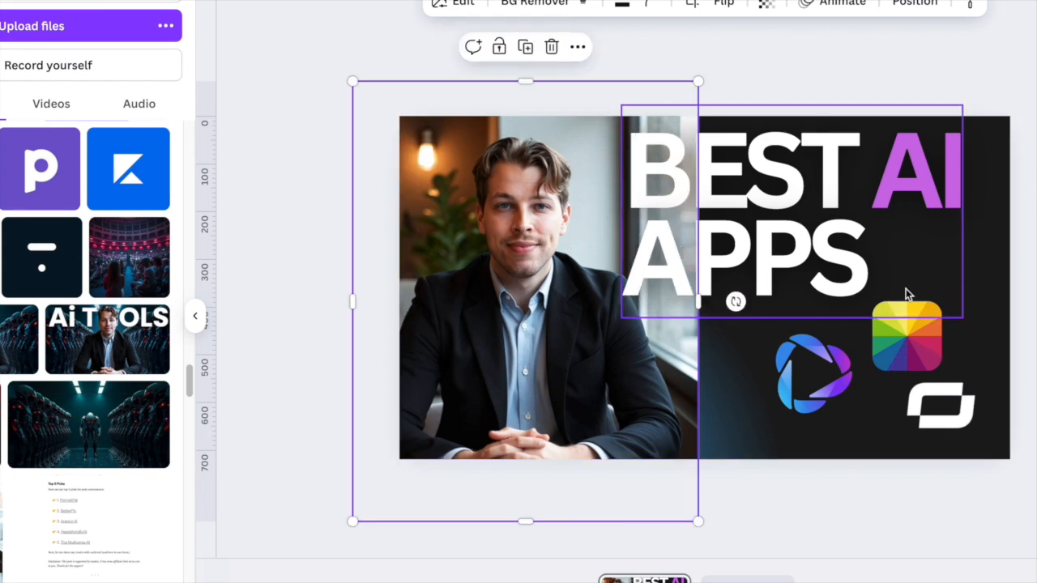
left_click(536, 5)
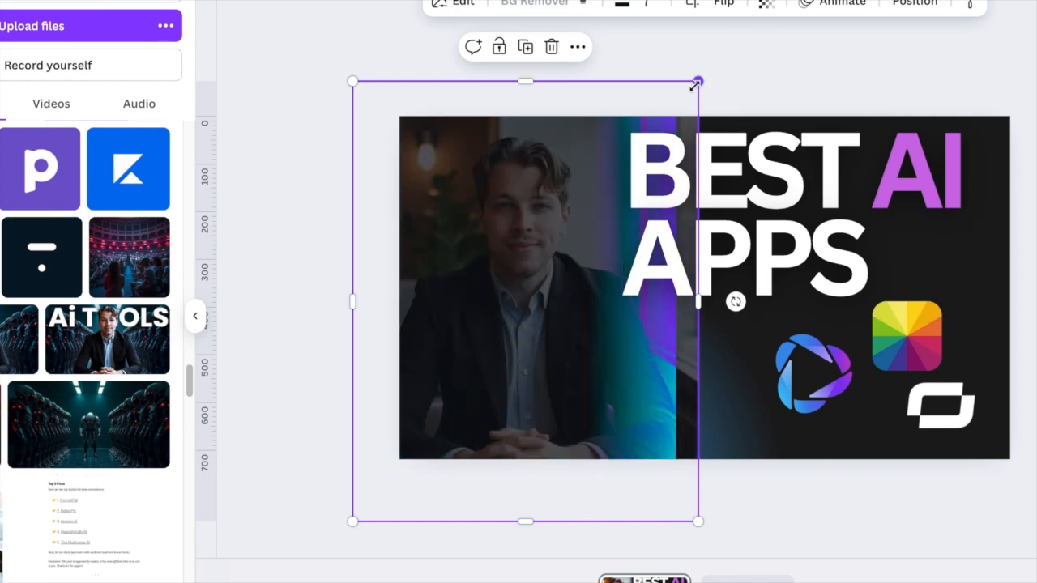
left_click_drag(530, 231, 509, 291)
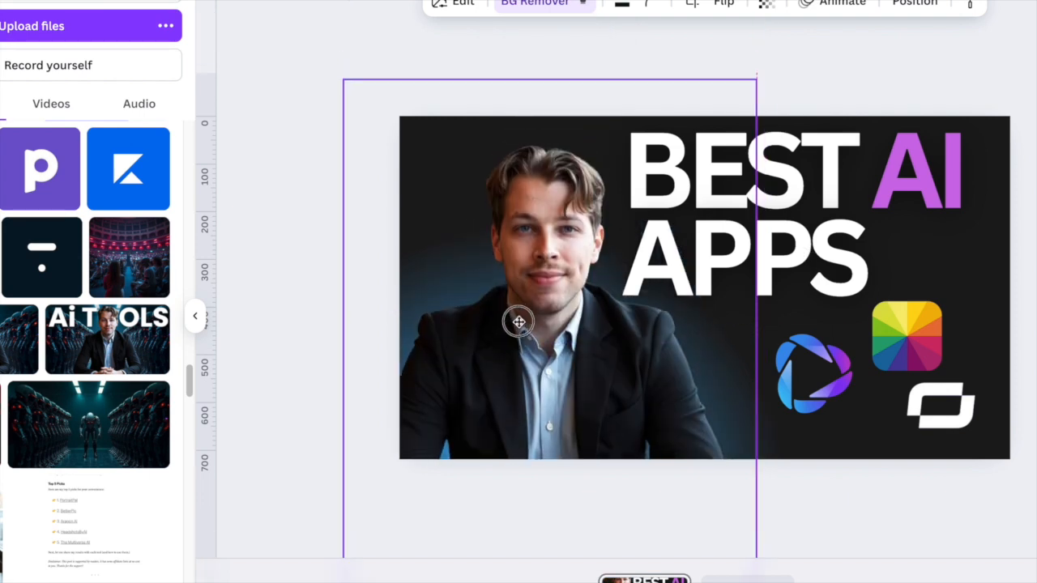
Undo the recent edits to the suited man's cut-out, back to the small photo with its original background.
key("ctrl+z")
key("ctrl+z")
key("ctrl+z")
key("ctrl+z")
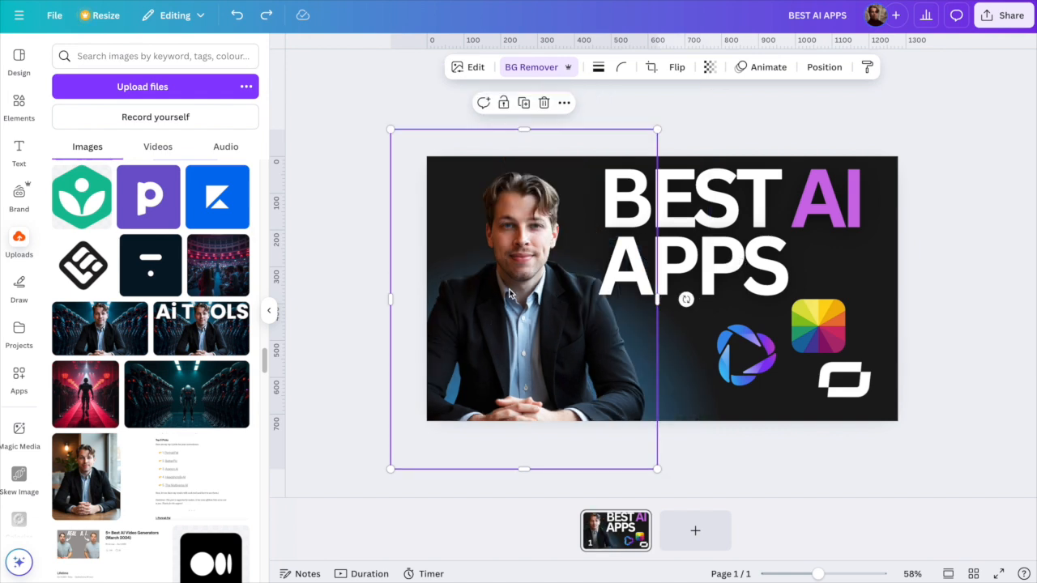
key("ctrl+z")
key("ctrl+z")
key("ctrl+z")
key("ctrl+z")
key("ctrl+z")
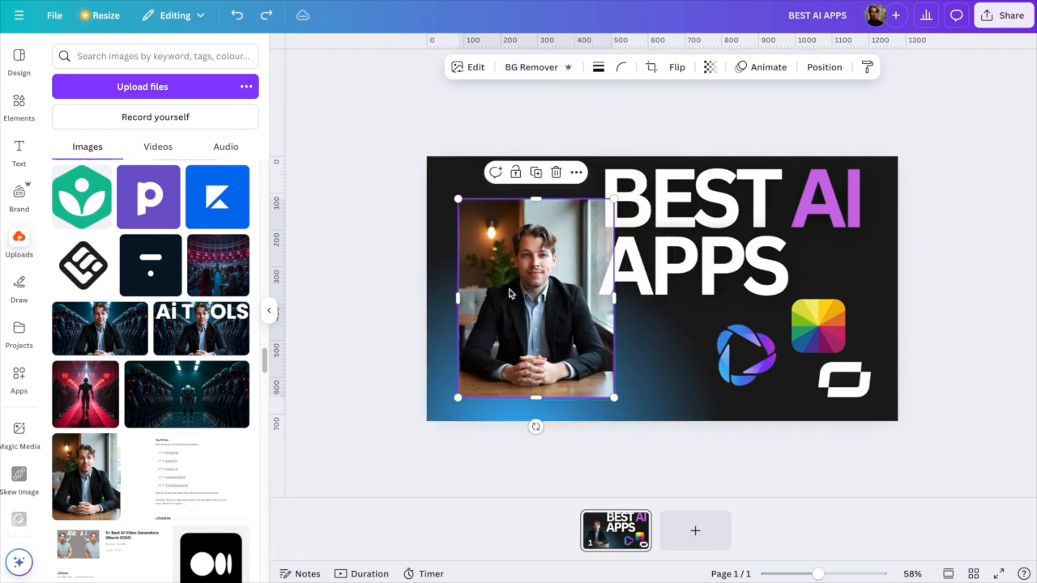
Restore the undone edits up to the background-removed cut-out of the suited man at the table.
key("ctrl+z")
key("ctrl+z")
key("ctrl+z")
key("ctrl+z")
key("ctrl+z")
key("ctrl+z")
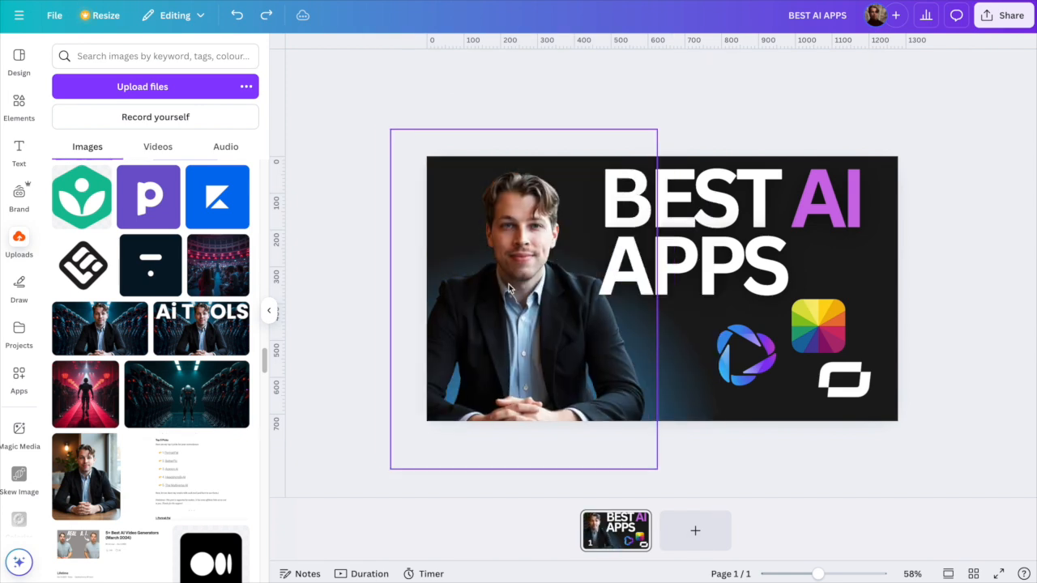
Enlarge the suited man's cut-out so his head nears the page's upper edge, and reposition it beside the heading.
left_click(488, 422)
left_click_drag(391, 469, 324, 518)
left_click_drag(497, 360, 536, 352)
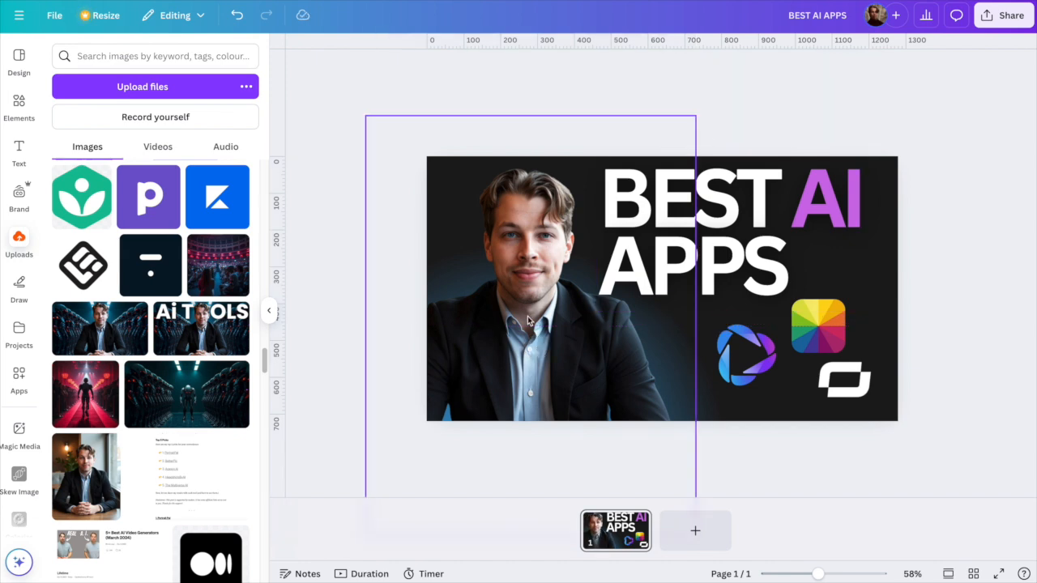
left_click(838, 101)
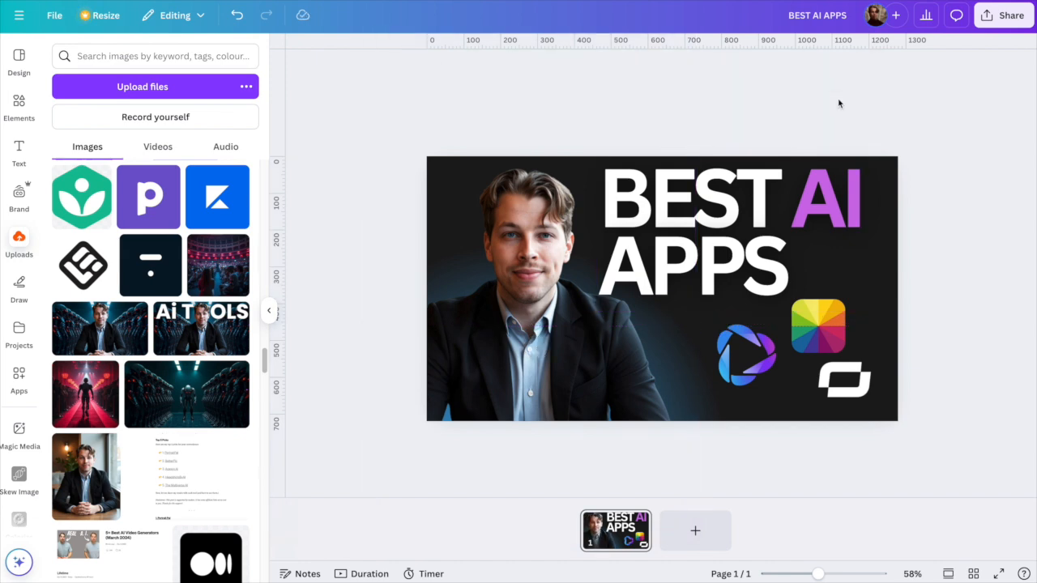
left_click_drag(527, 336, 524, 329)
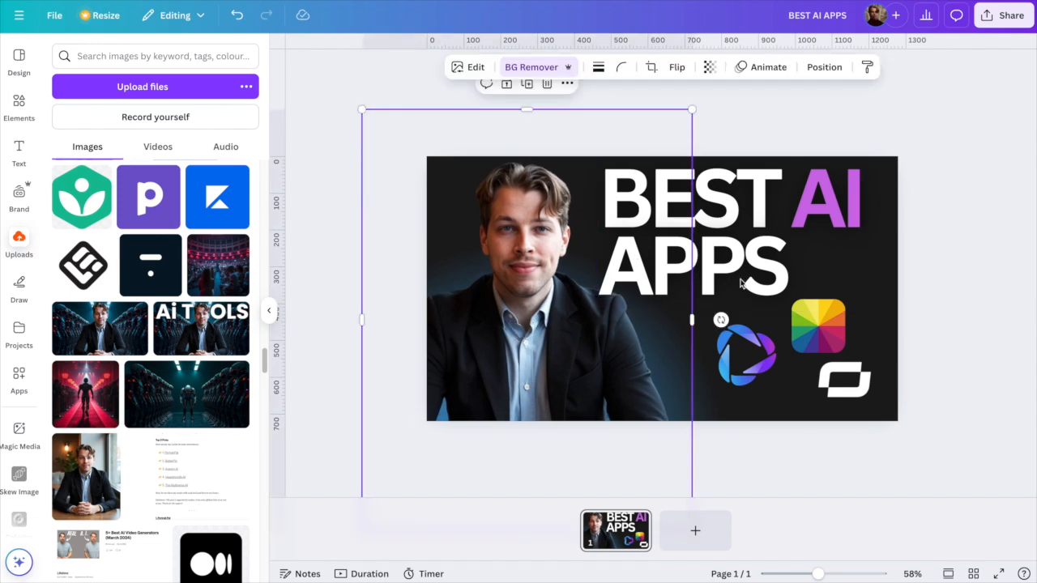
left_click(859, 115)
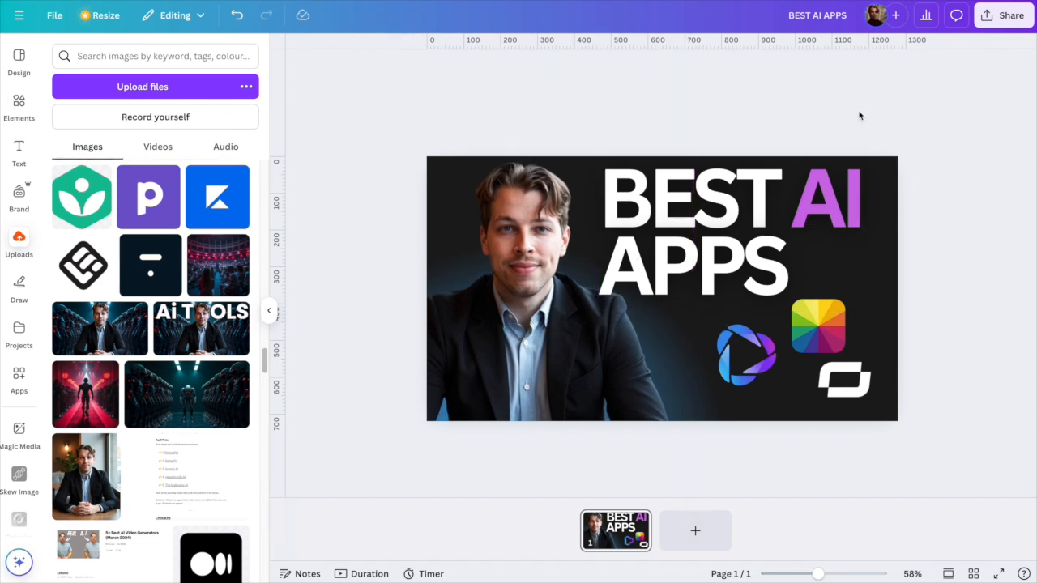
left_click(557, 305)
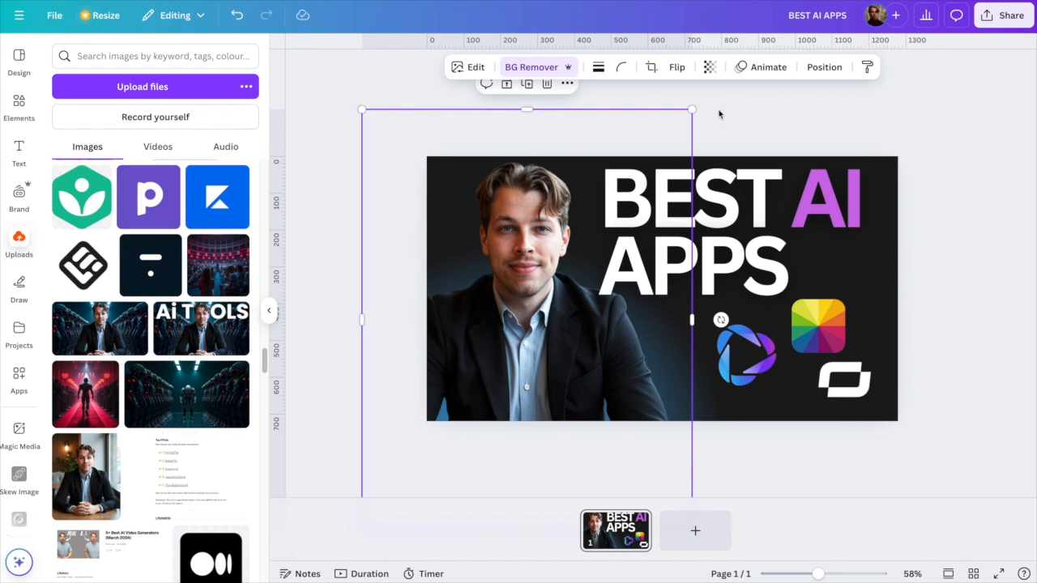
mouse_move(693, 109)
left_mouse_down()
mouse_move(707, 102)
mouse_move(697, 109)
left_mouse_up()
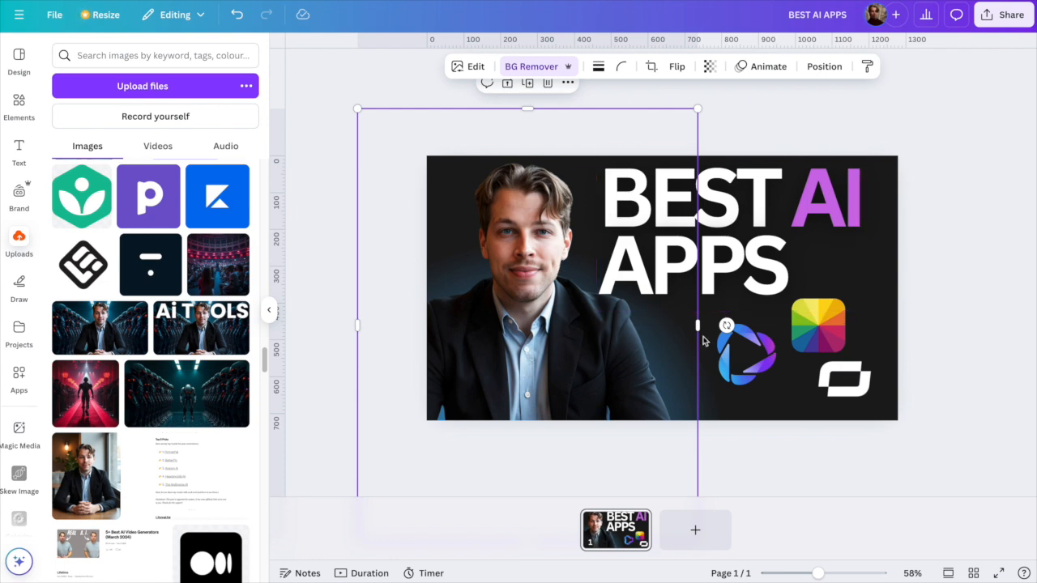
left_click(922, 255)
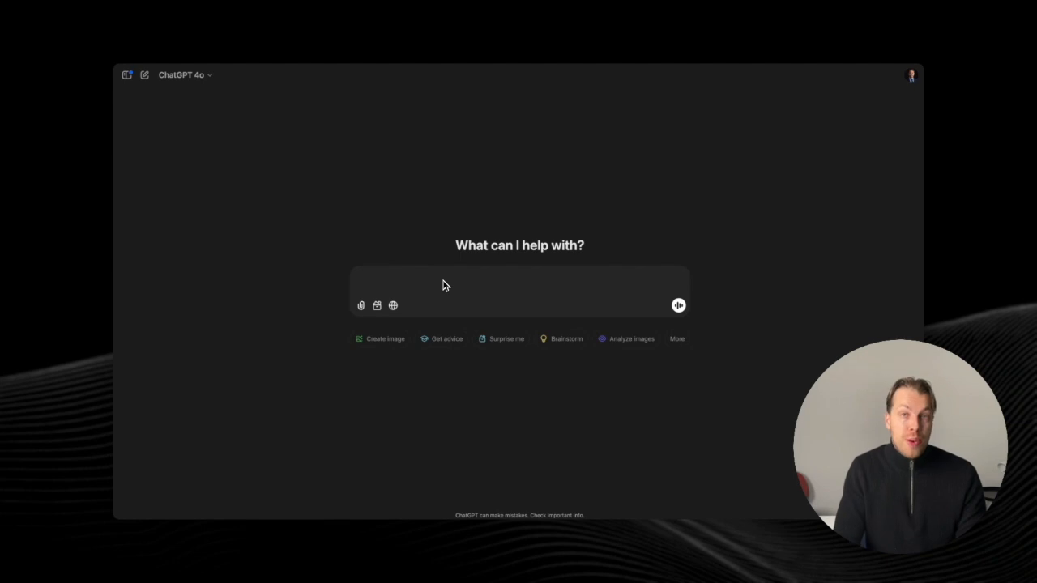
In ChatGPT, generate a photo-realistic 16:9 selfie of a person with short, light brown hair and a black shirt, and download it.
type("Create a photo-realistic image of a person with short, light brown hair styled in a slightly wavy manner. They have light skin, blue or green eyes, and a subtle smile. They are wearing a black shirt and are positioned against a plain, light-colored background. The person appears to be taking a selfie in a well-lit environment")
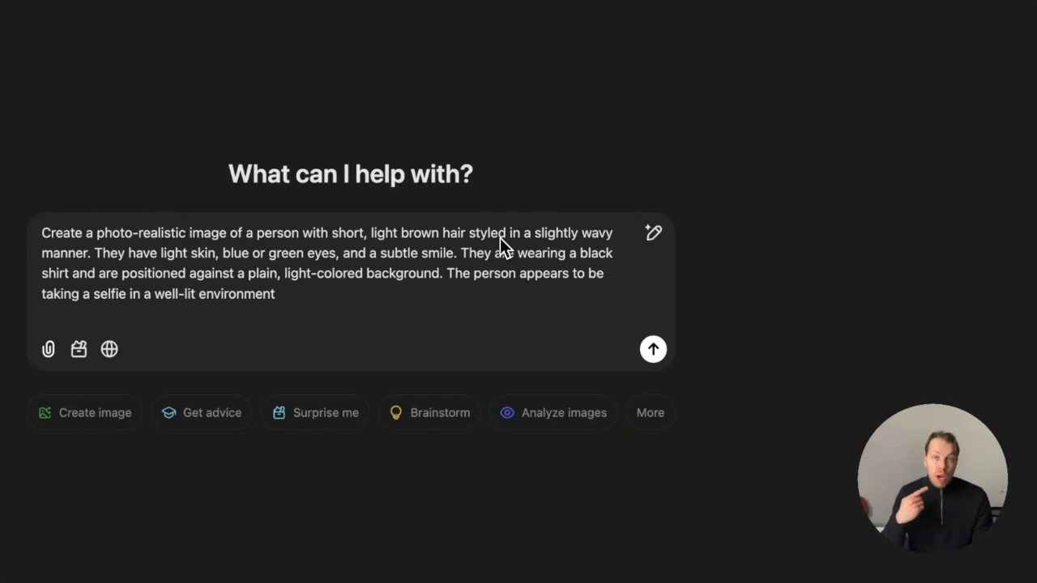
left_click(653, 349)
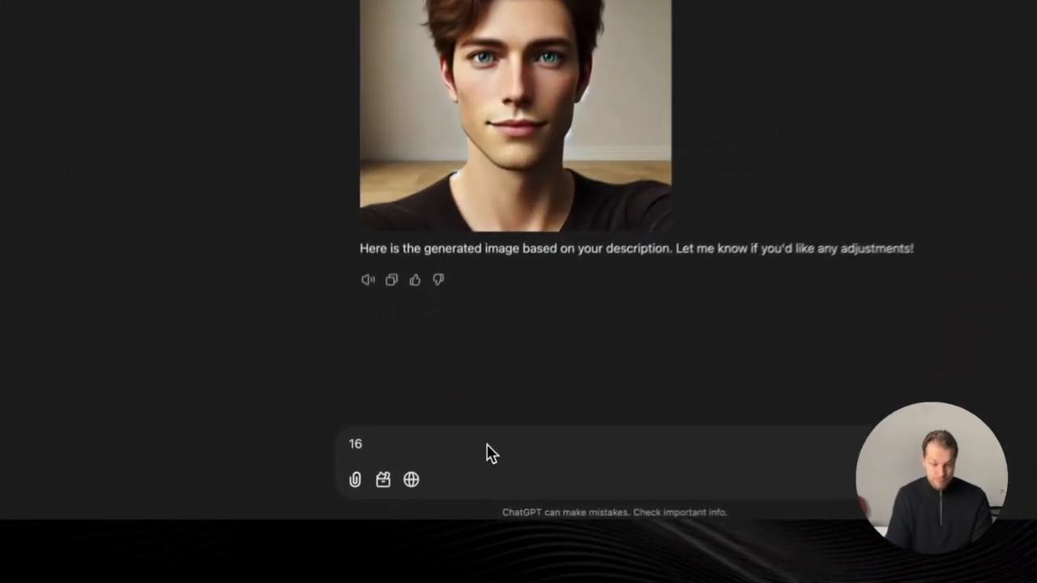
type(":9 s")
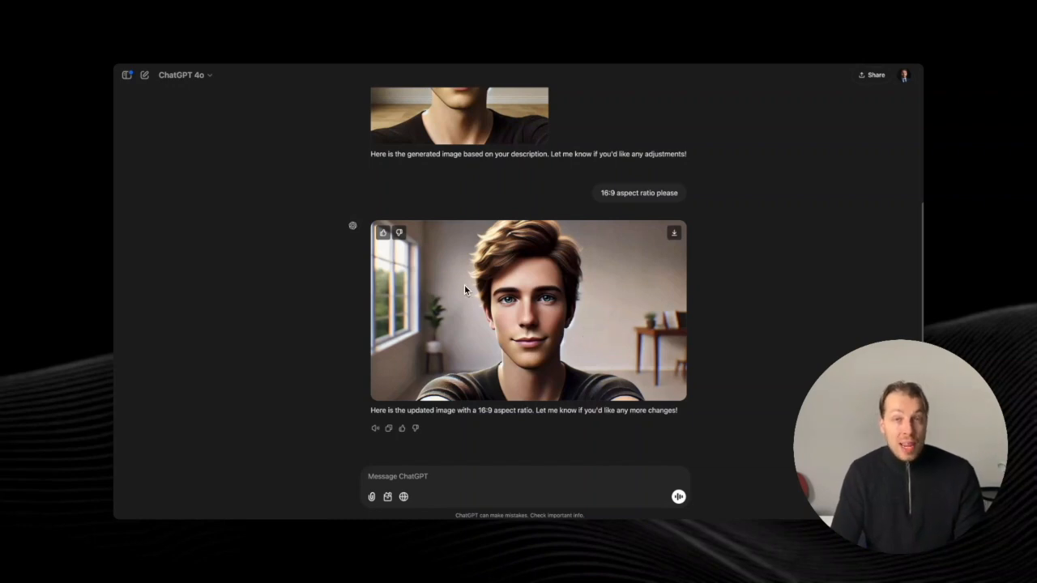
left_click(674, 234)
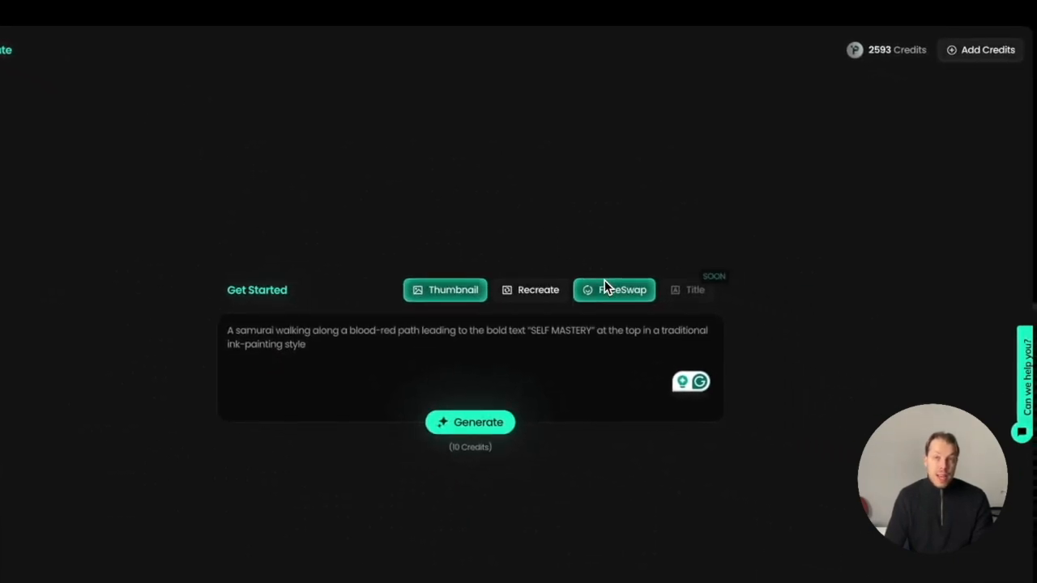
In the AI thumbnail generator, use FaceSwap to put the profile picture's face on the generated portrait, and compare the result with both source images.
left_click(604, 285)
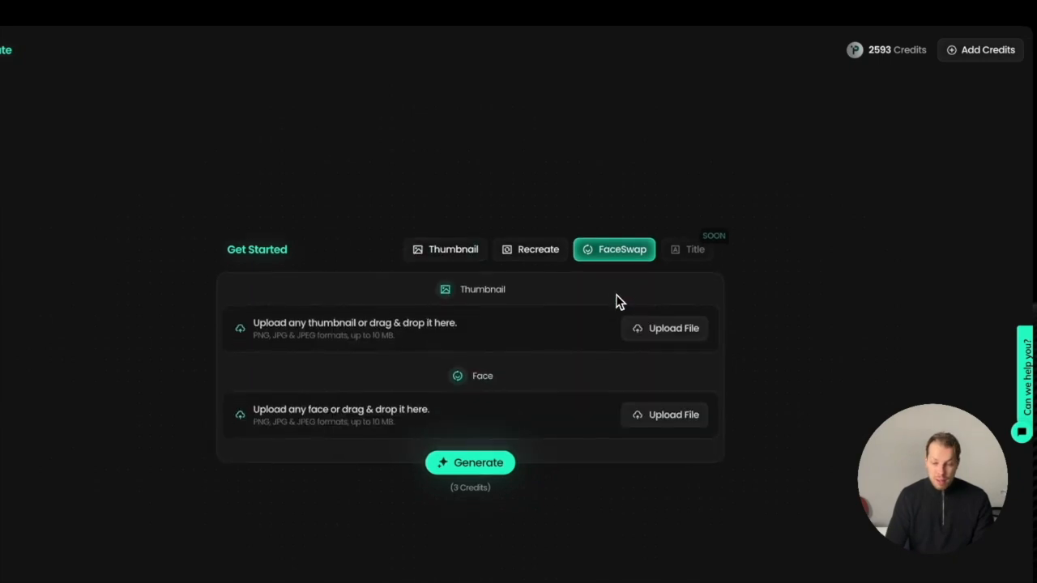
left_click(646, 325)
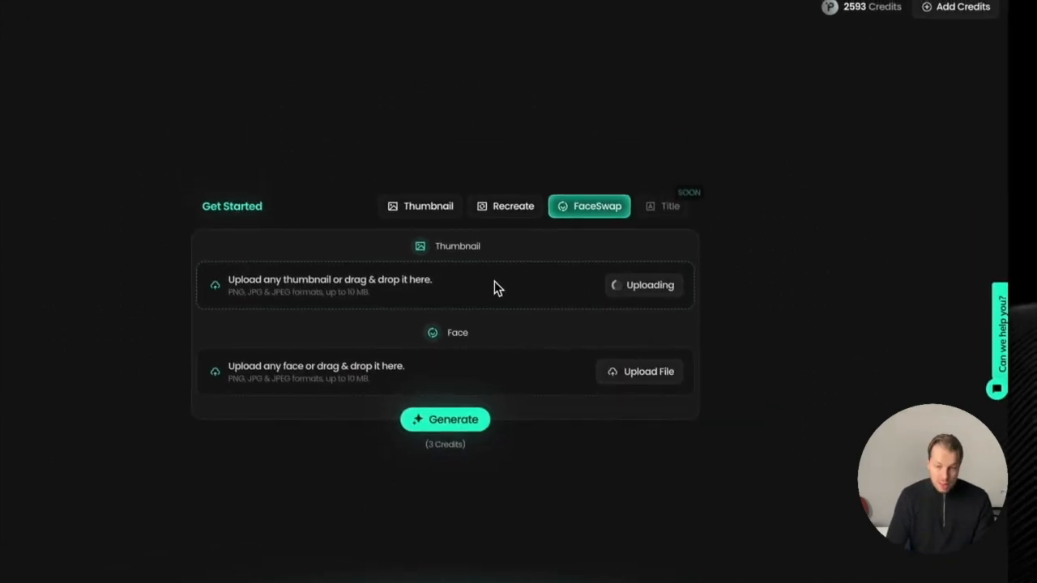
left_click_drag(1024, 316, 429, 340)
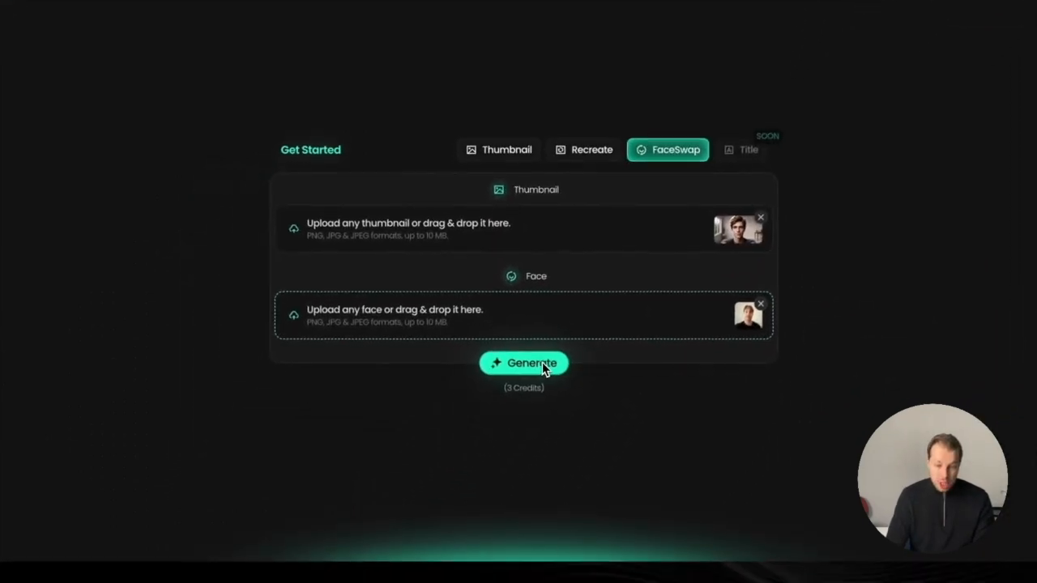
left_click(458, 387)
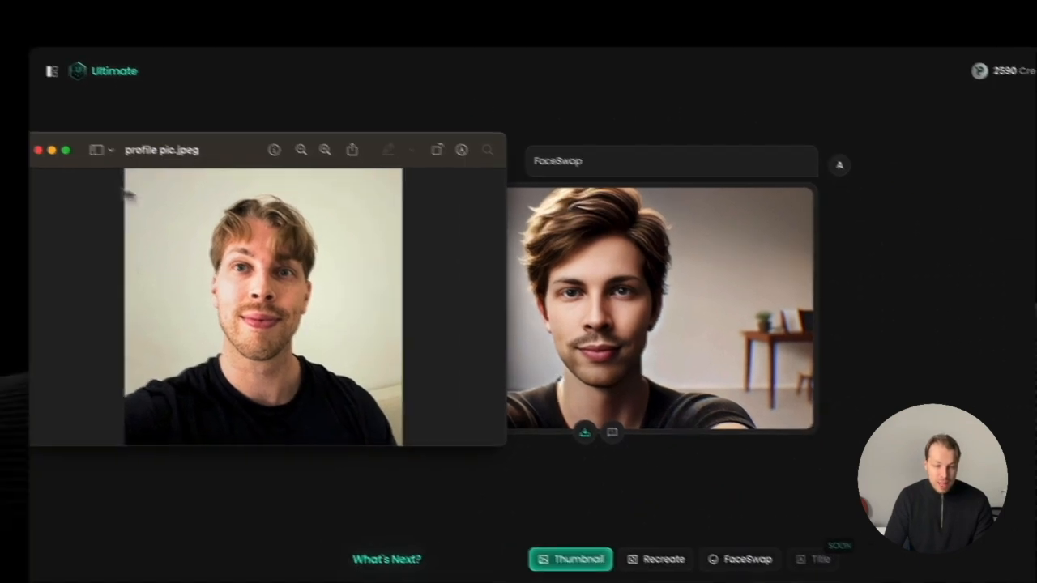
left_click(72, 166)
left_click(344, 15)
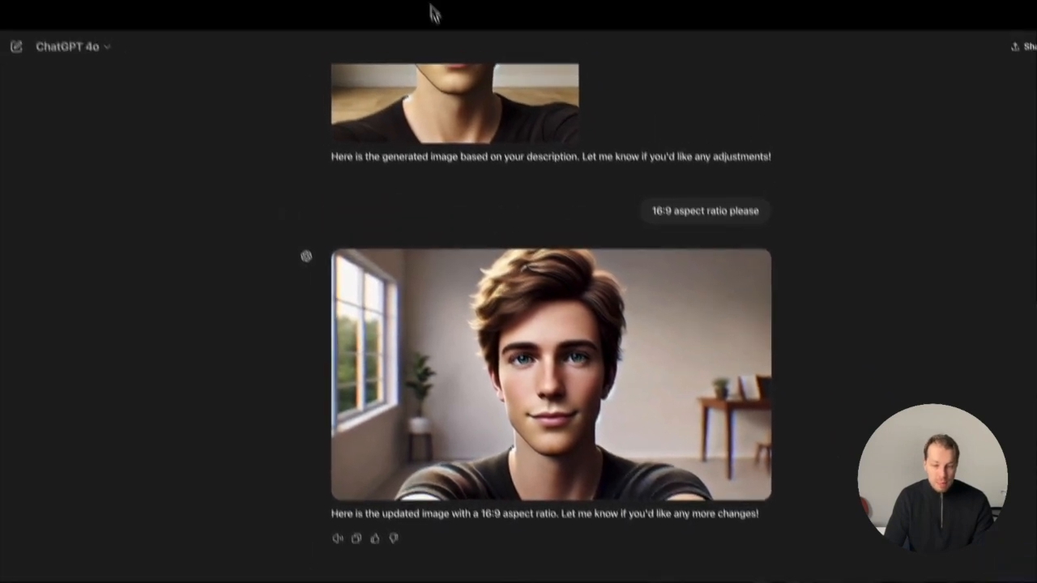
Switch to Canva and paste the face-swapped portrait into the blank YouTube thumbnail design, scaled to fill the page.
left_click(425, 15)
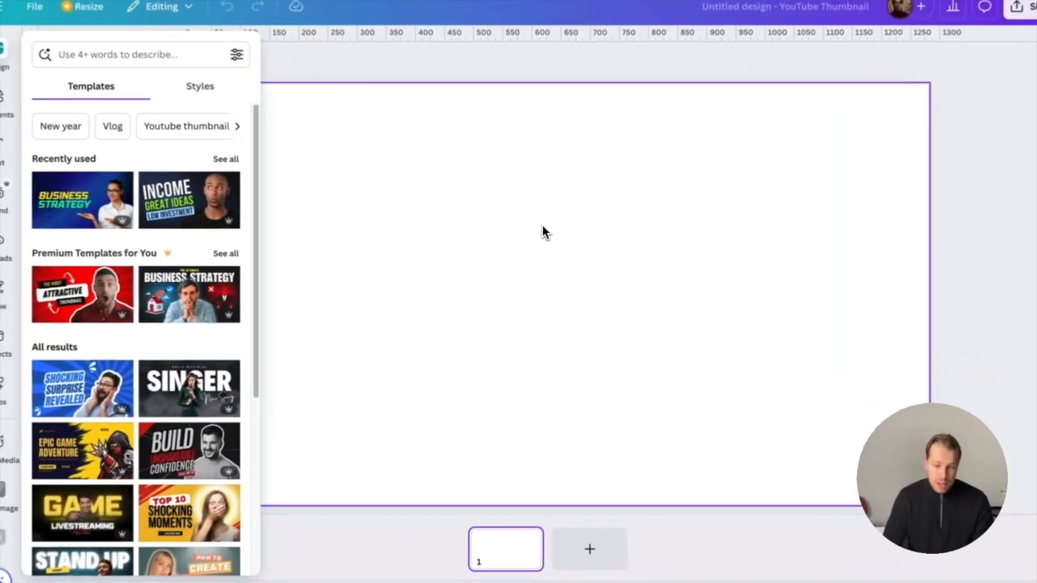
key("ctrl+v")
left_click_drag(507, 167, 322, 194)
left_click_drag(322, 190, 244, 144)
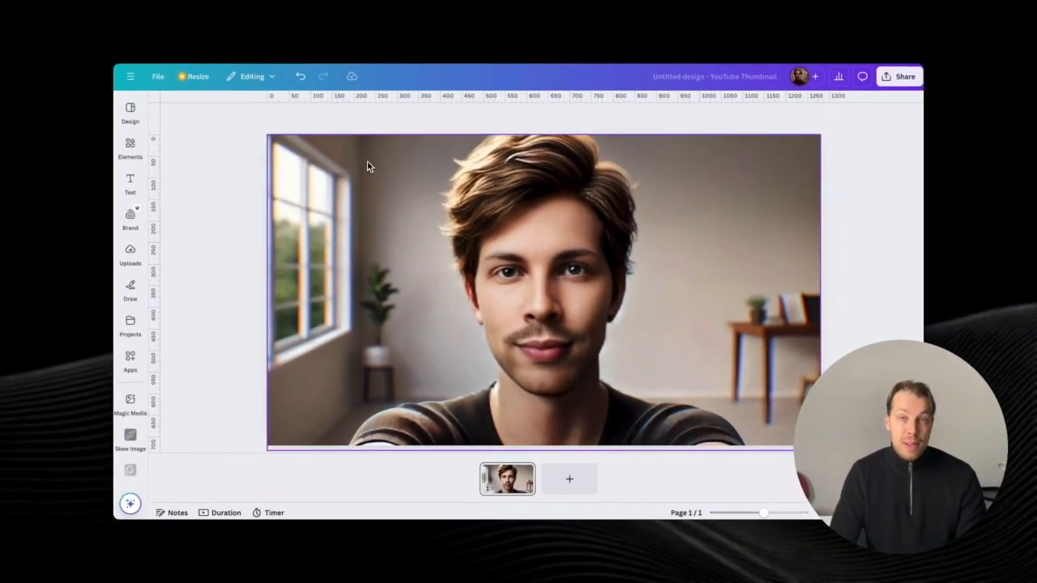
Duplicate the portrait, remove the copy's background, and align the cut-out exactly over the original image.
left_click(511, 254)
key("super+c")
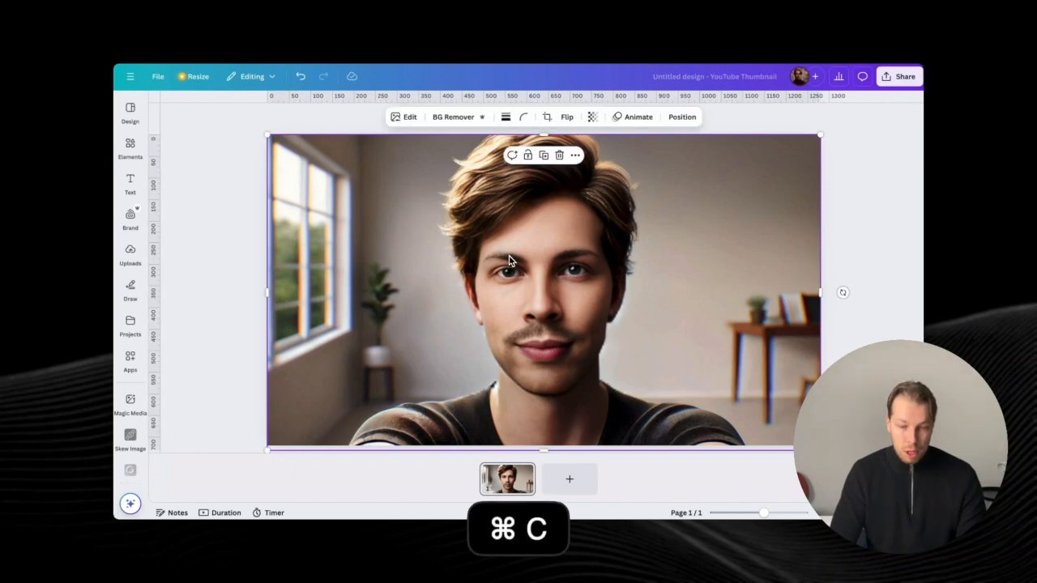
key("super+v")
left_click_drag(510, 261, 487, 238)
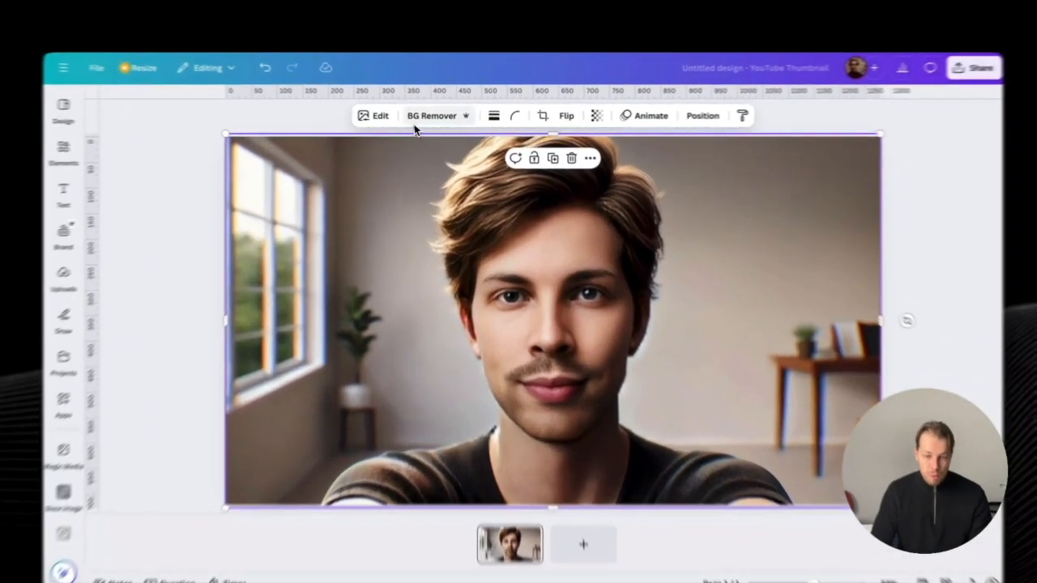
left_click(436, 121)
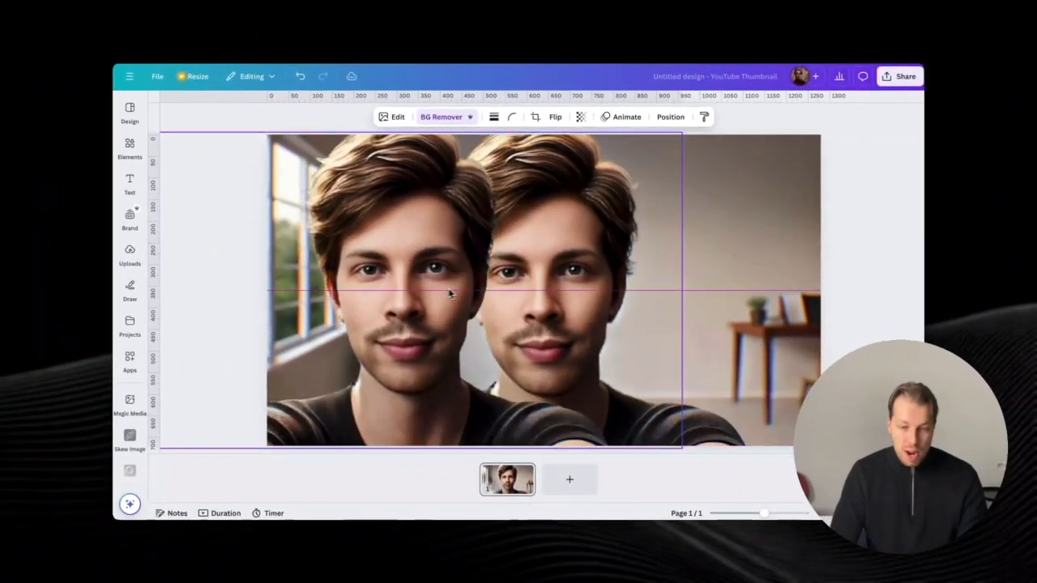
left_click_drag(450, 293, 574, 287)
left_click_drag(573, 289, 573, 292)
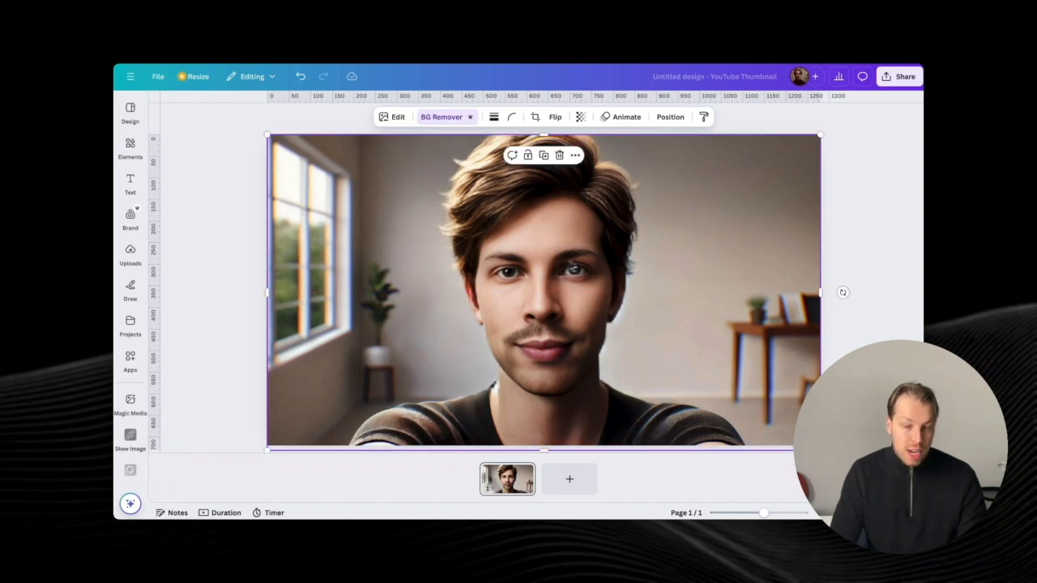
Add a heading reading "MY 2025" in uppercase to the portrait thumbnail.
left_click(129, 182)
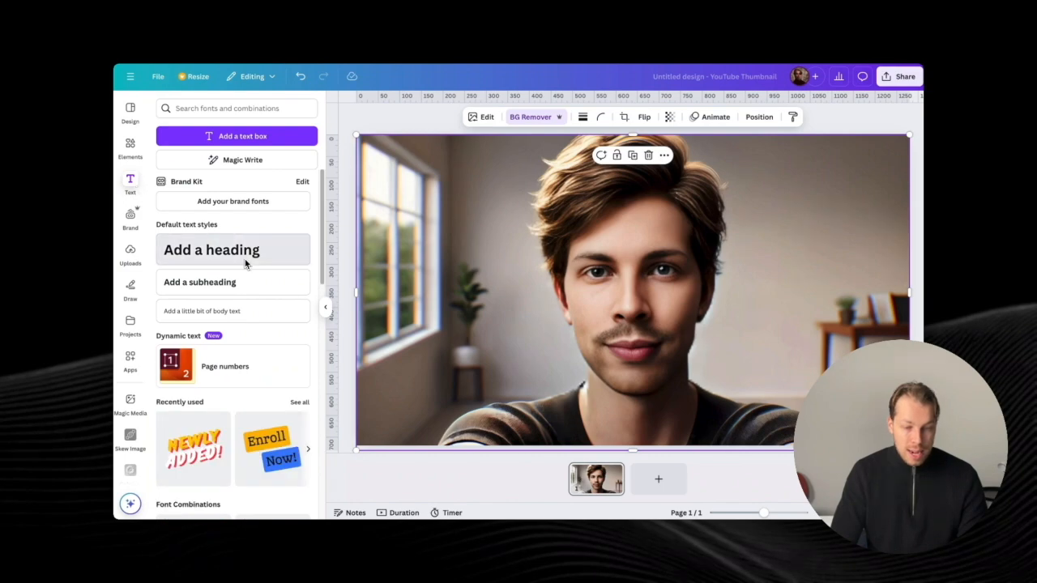
left_click(246, 263)
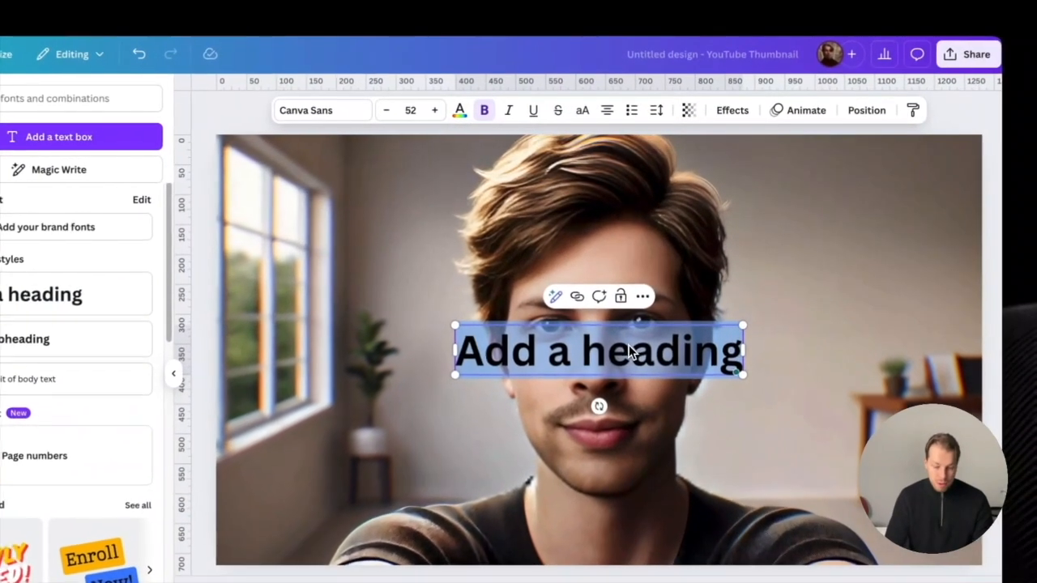
type("my 2022")
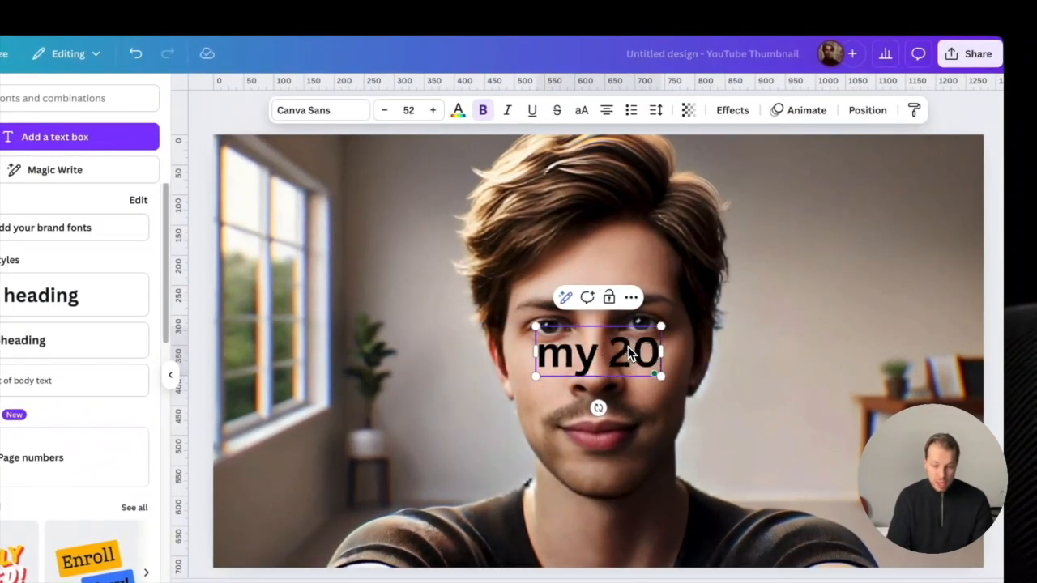
key("BackSpace")
type("5")
key("ctrl+a")
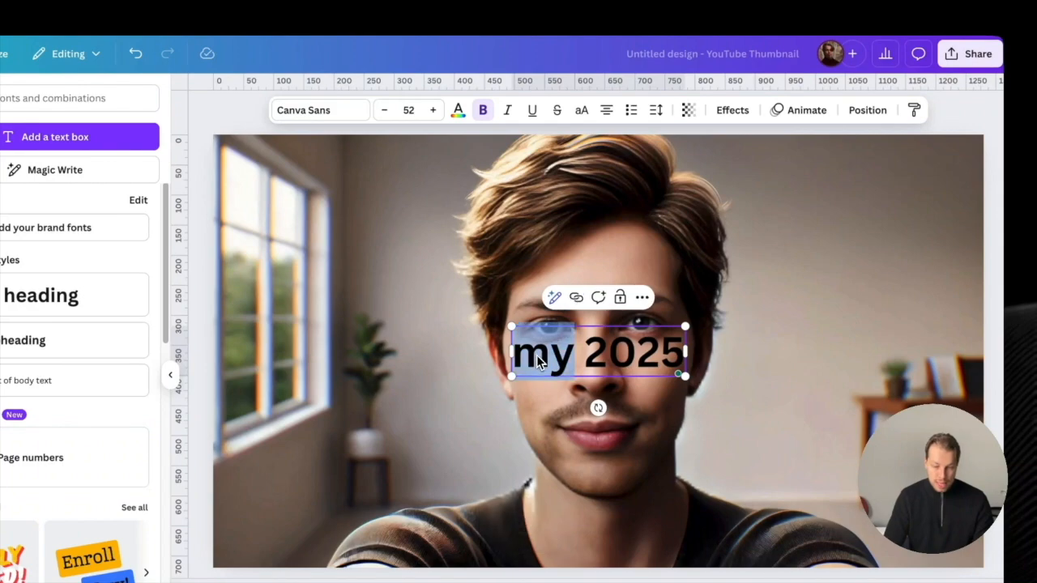
key("ctrl+shift+k")
key("Escape")
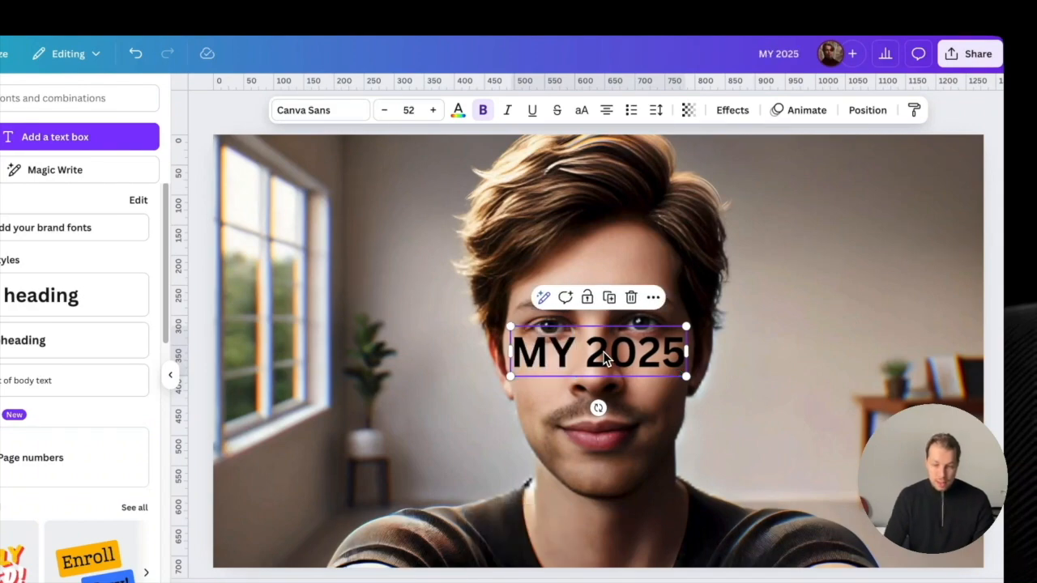
Colour the "MY 2025" heading white and enlarge it to size 225 across the upper part of the page.
left_click(459, 114)
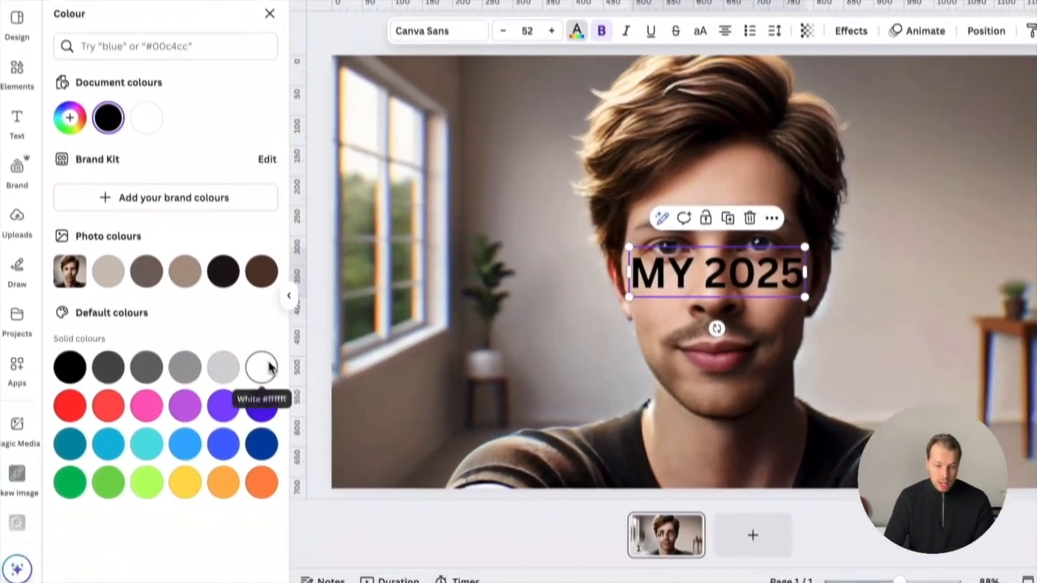
left_click(142, 446)
left_click(725, 392)
left_click_drag(676, 307, 402, 123)
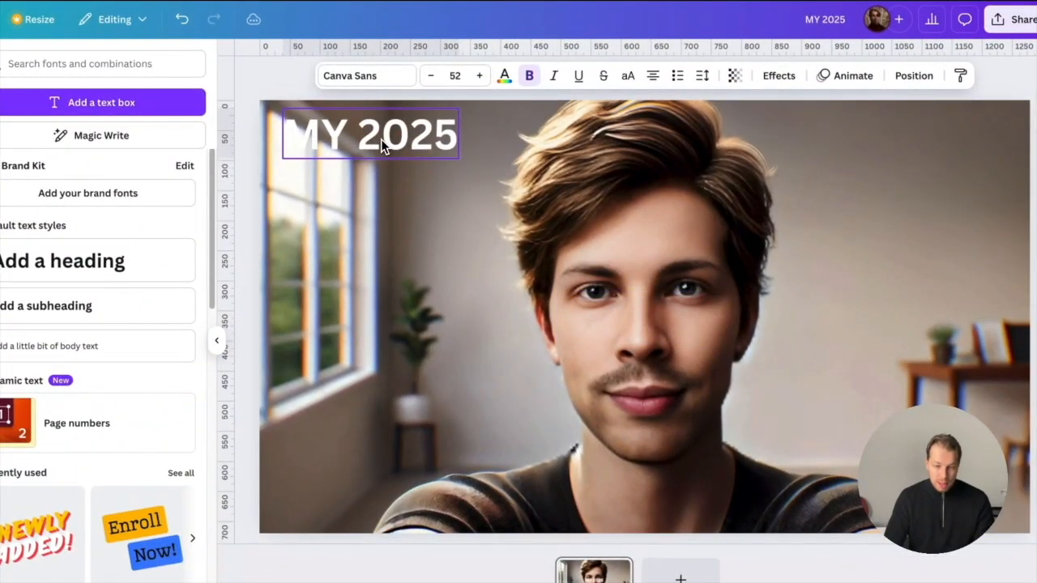
left_click_drag(459, 167, 1013, 316)
left_click_drag(644, 259, 648, 216)
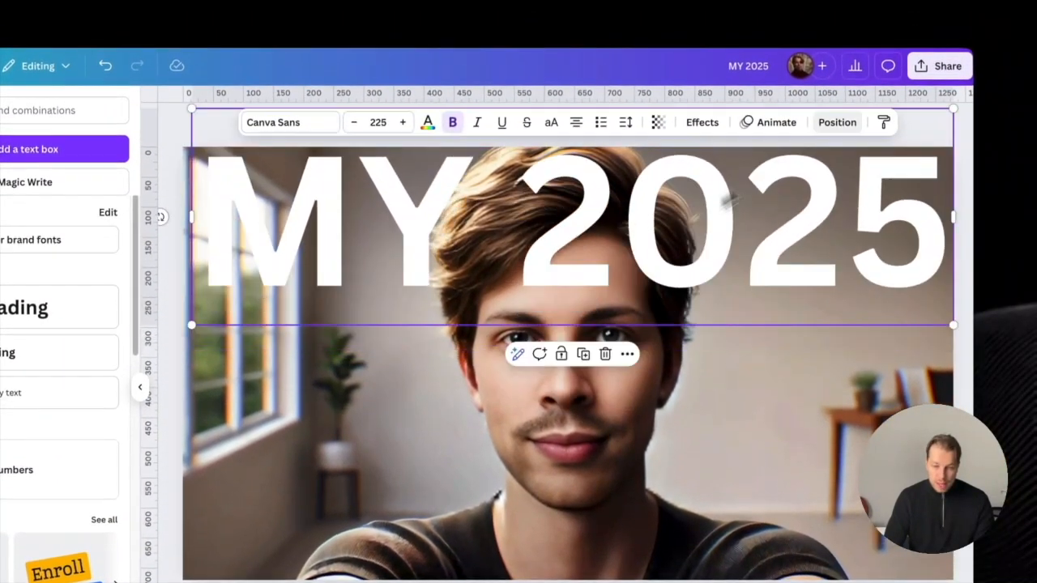
Arrange the layers so the background-removed portrait sits in front of the "MY 2025" heading.
left_click(821, 115)
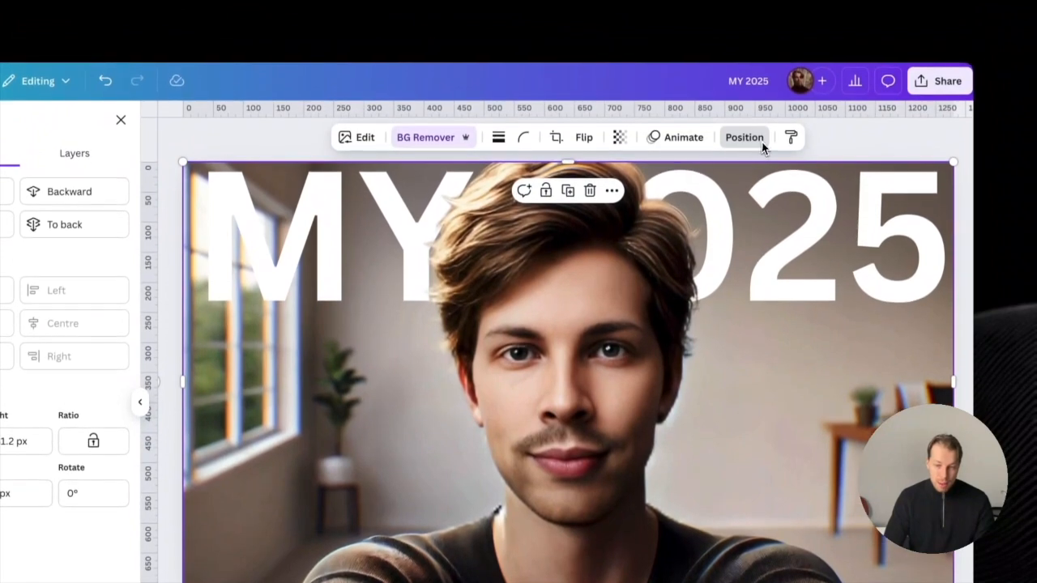
left_click(743, 75)
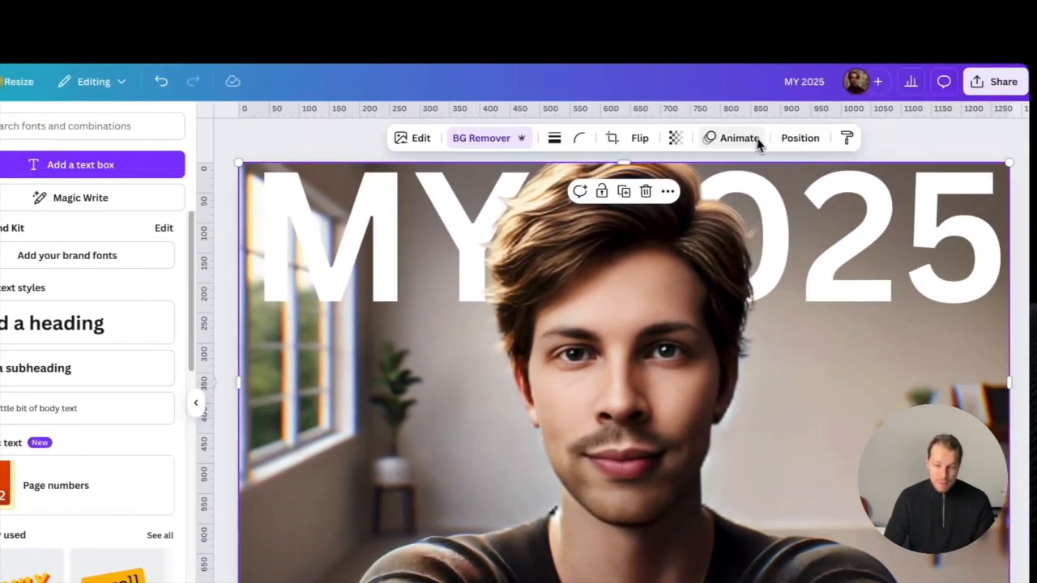
Move the cut-out portrait one layer backward and bring it one layer forward again relative to the "MY 2025" heading.
left_click(883, 138)
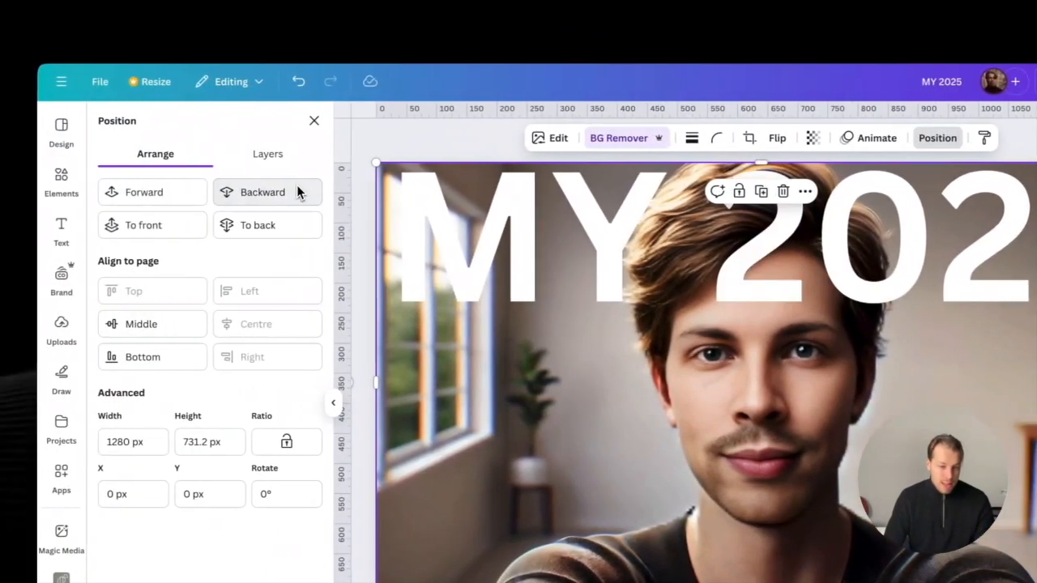
left_click(296, 192)
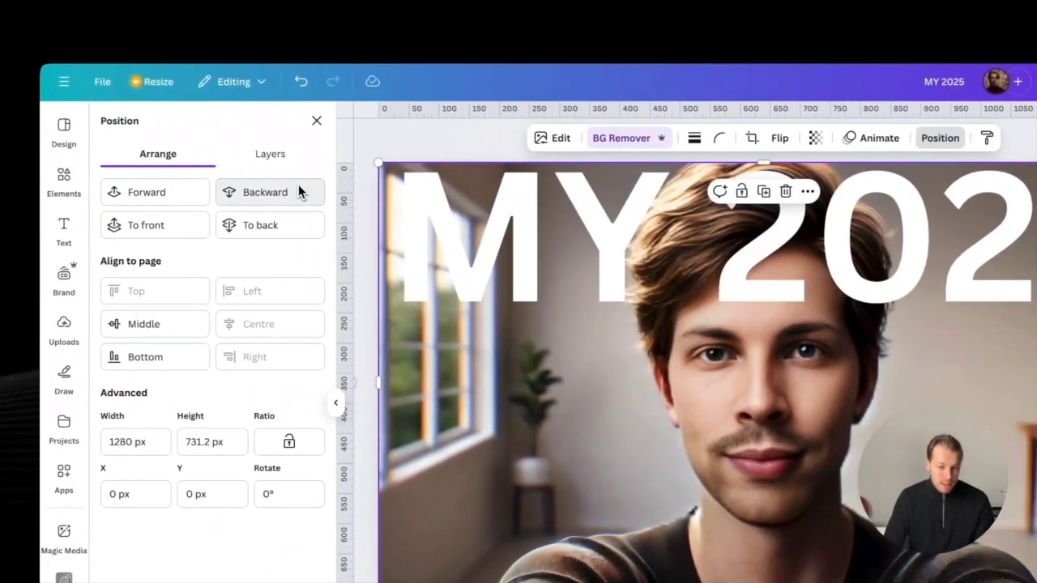
left_click(199, 192)
Select the "MY 2025" heading among the layers and apply the Shadow text effect to it.
left_click(261, 157)
left_click(241, 283)
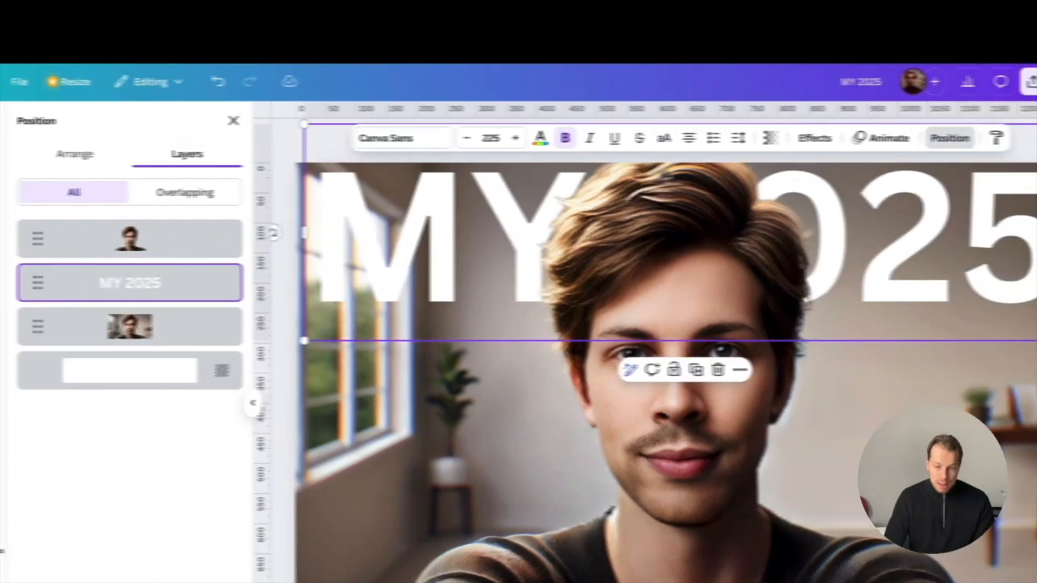
left_click(900, 137)
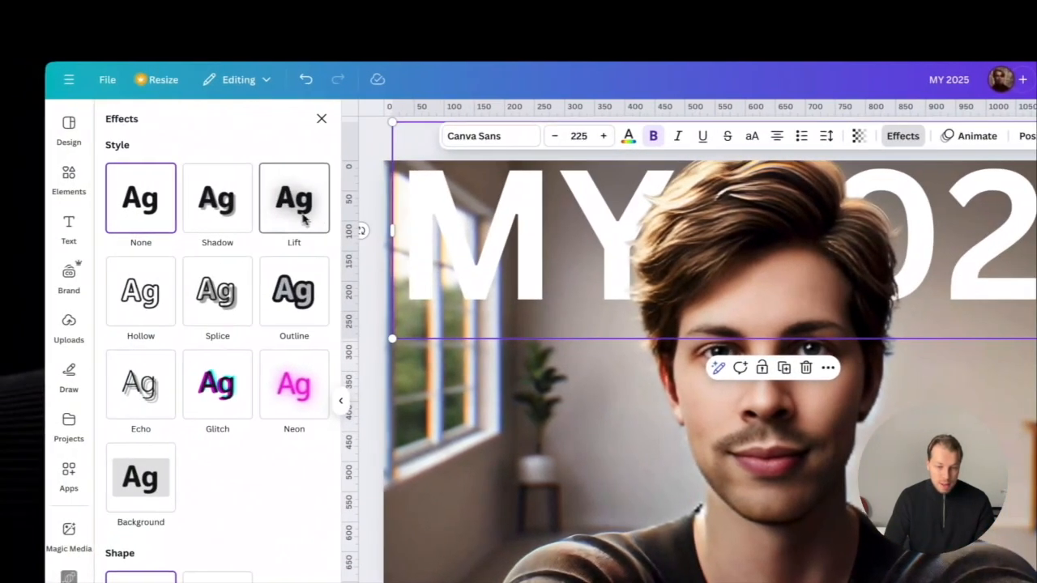
left_click(217, 199)
Undo the shift of the cut-out portrait and enlarge the "2025" heading to size 383 across the page.
left_click_drag(96, 287, 362, 294)
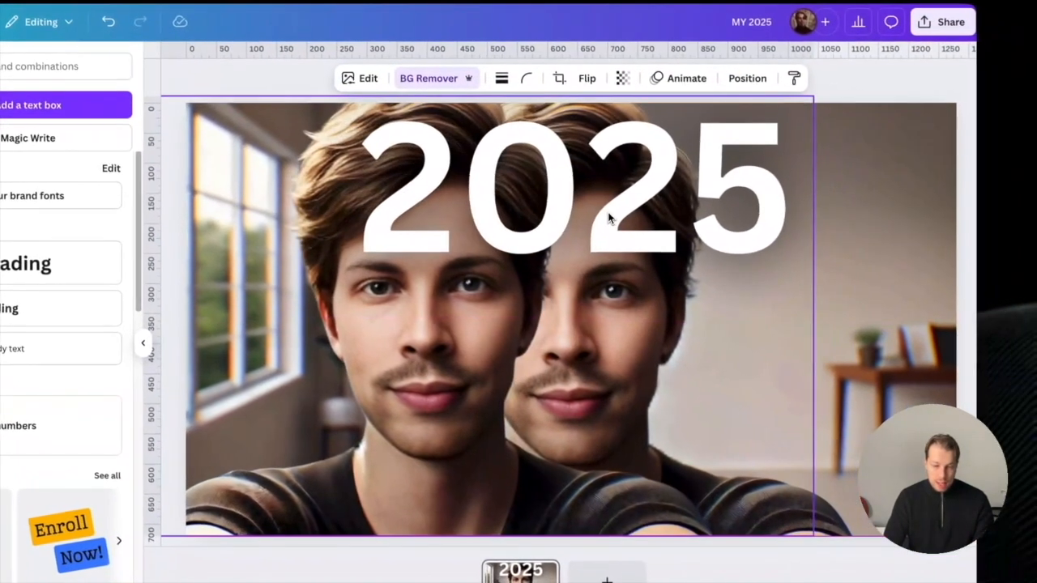
key("super+z")
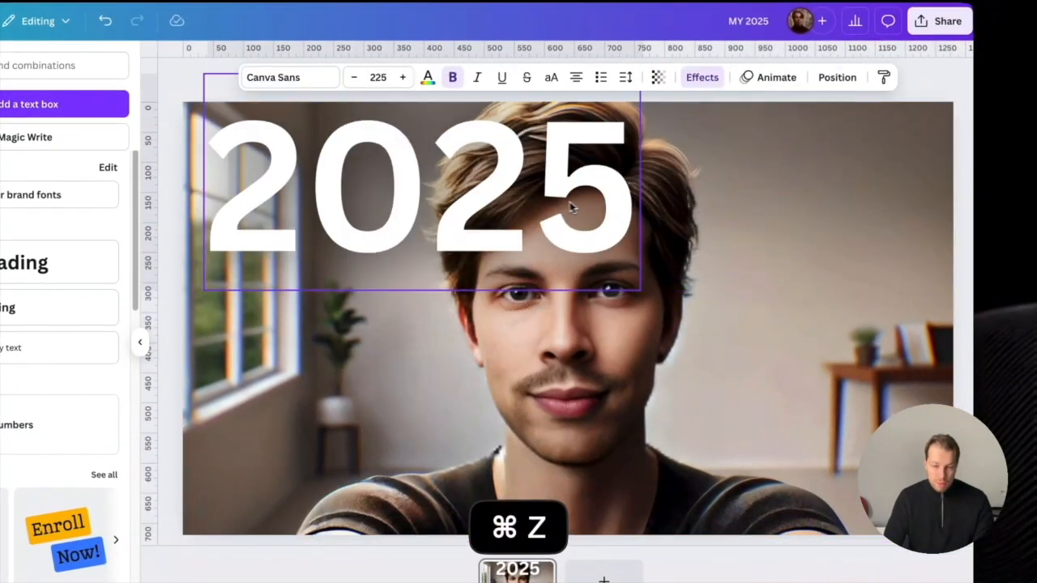
left_click_drag(643, 287, 991, 377)
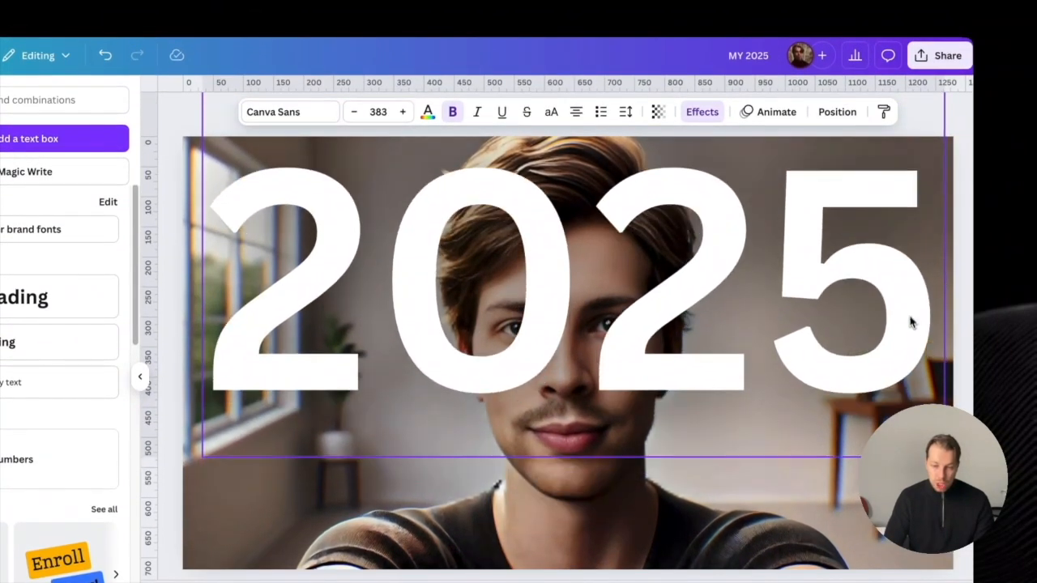
Reorder the layers so the enlarged "2025" heading sits directly behind the cut-out portrait.
left_click(839, 113)
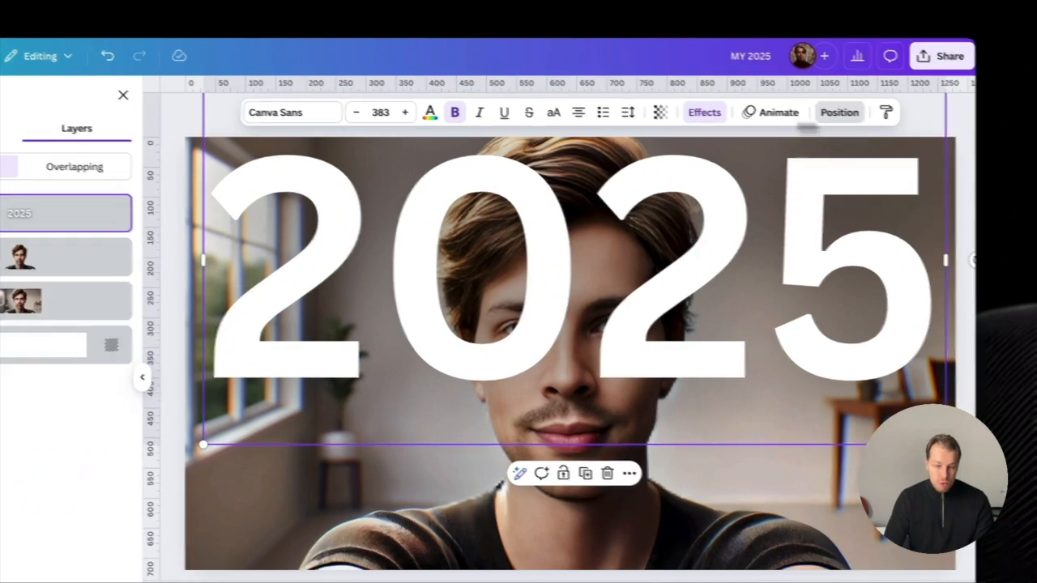
left_click_drag(97, 212, 87, 262)
left_click(188, 121)
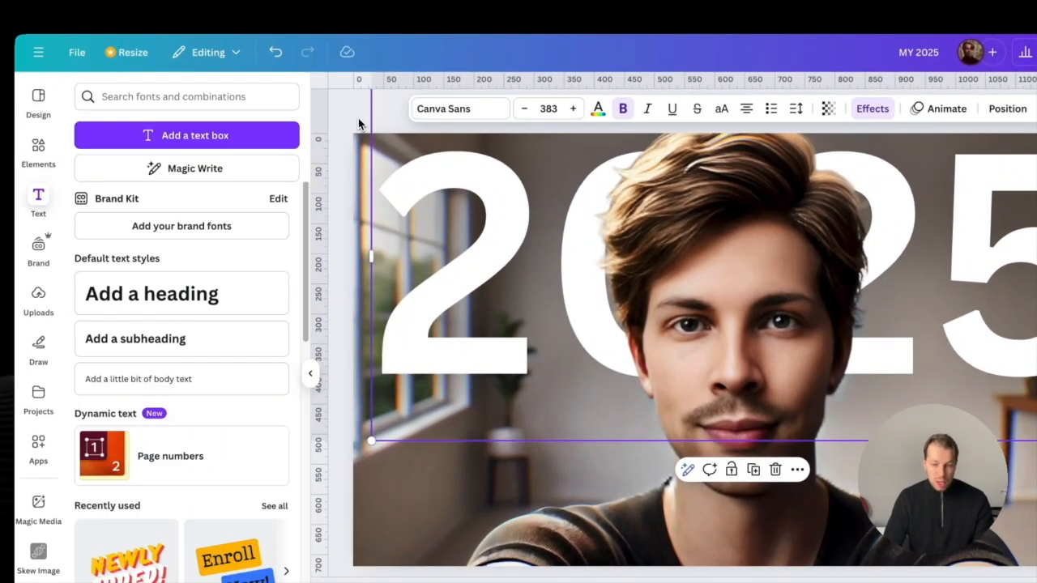
left_click(358, 118)
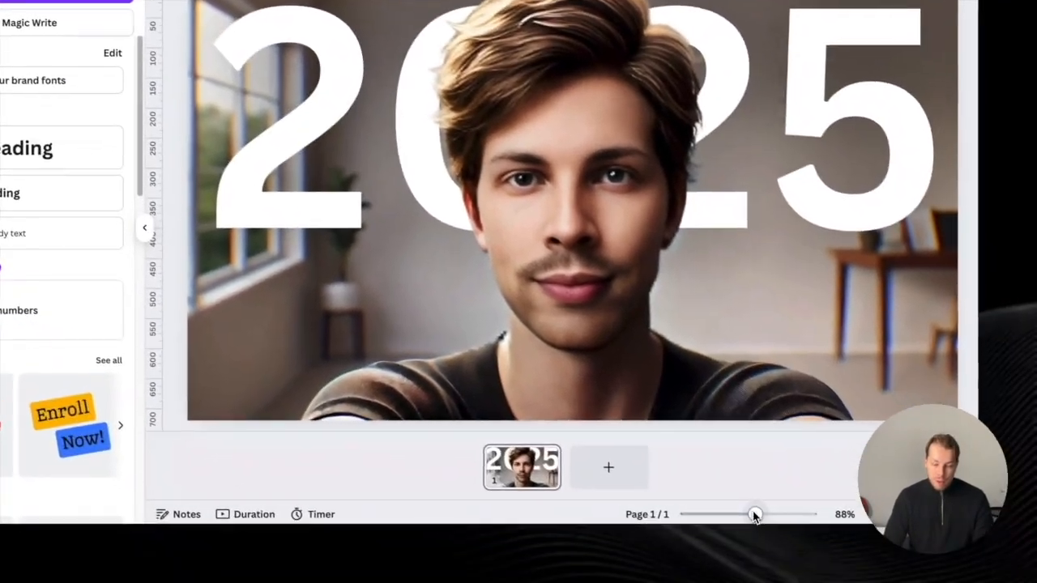
left_click_drag(754, 514, 741, 510)
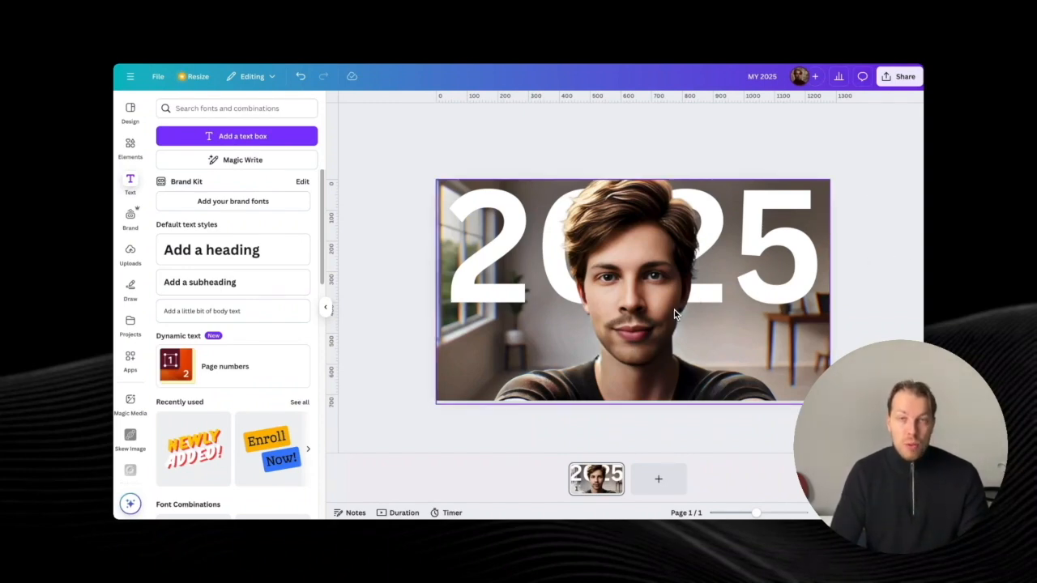
Compare the 16:9 portrait generated in ChatGPT with the "2025" thumbnail in Canva.
left_click(327, 46)
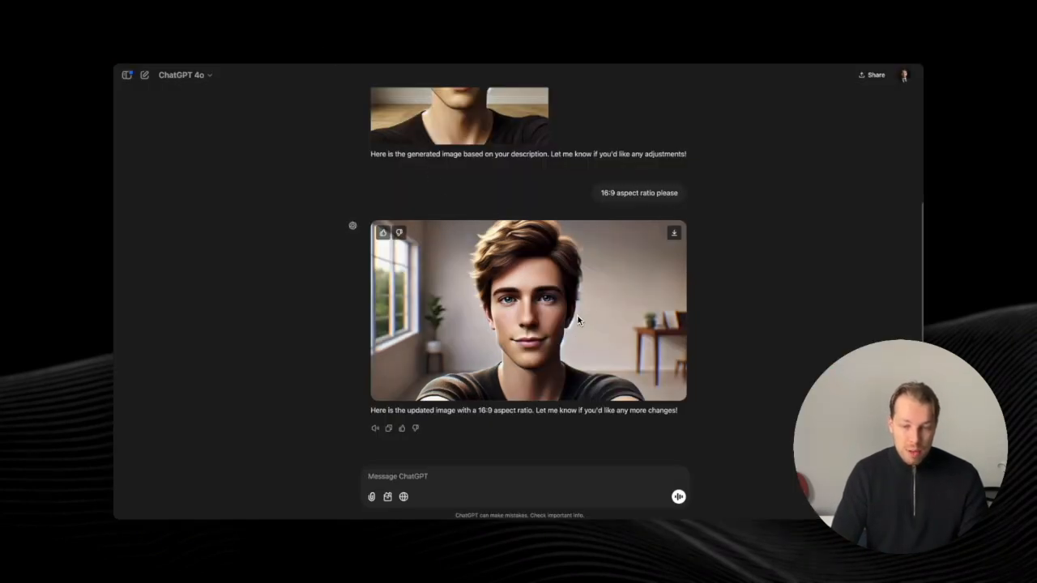
left_click(549, 33)
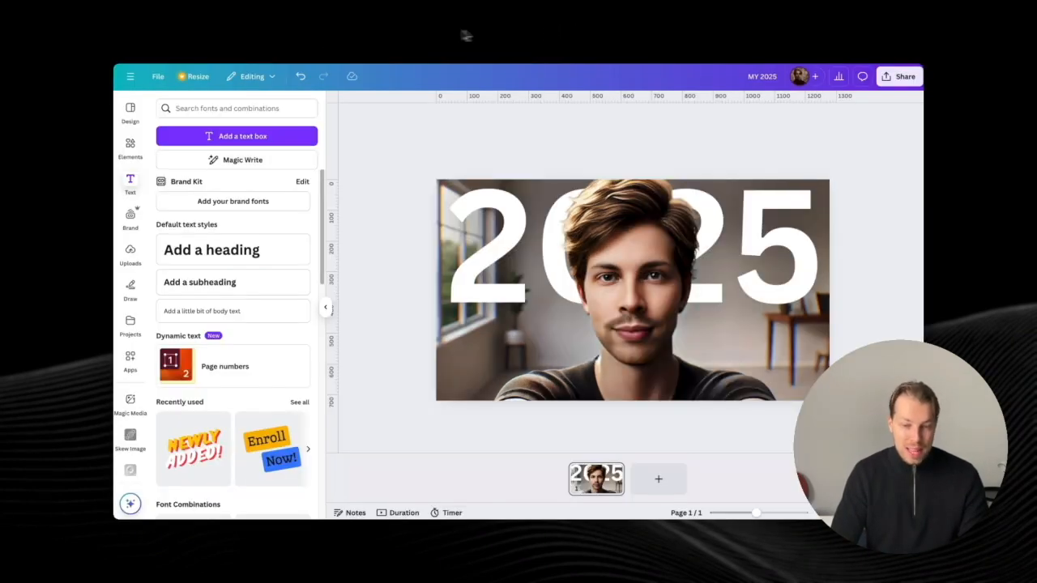
left_click(372, 34)
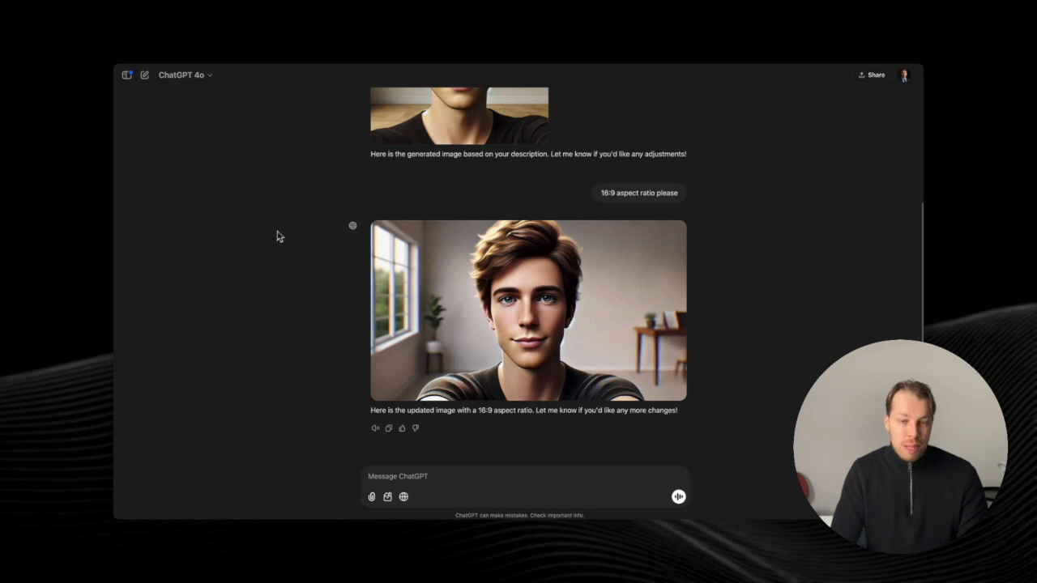
left_click(523, 43)
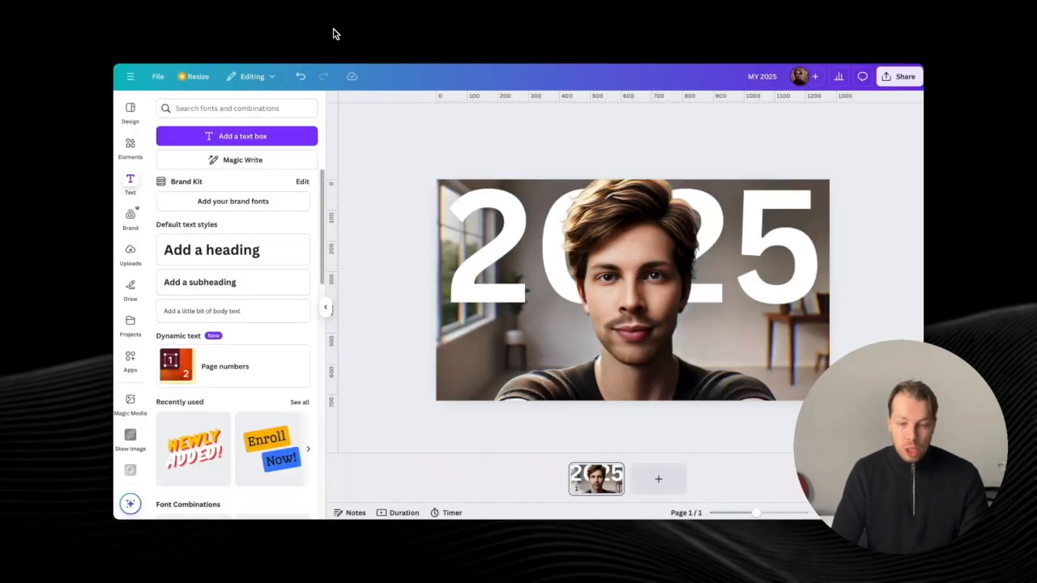
left_click(333, 32)
left_click(536, 42)
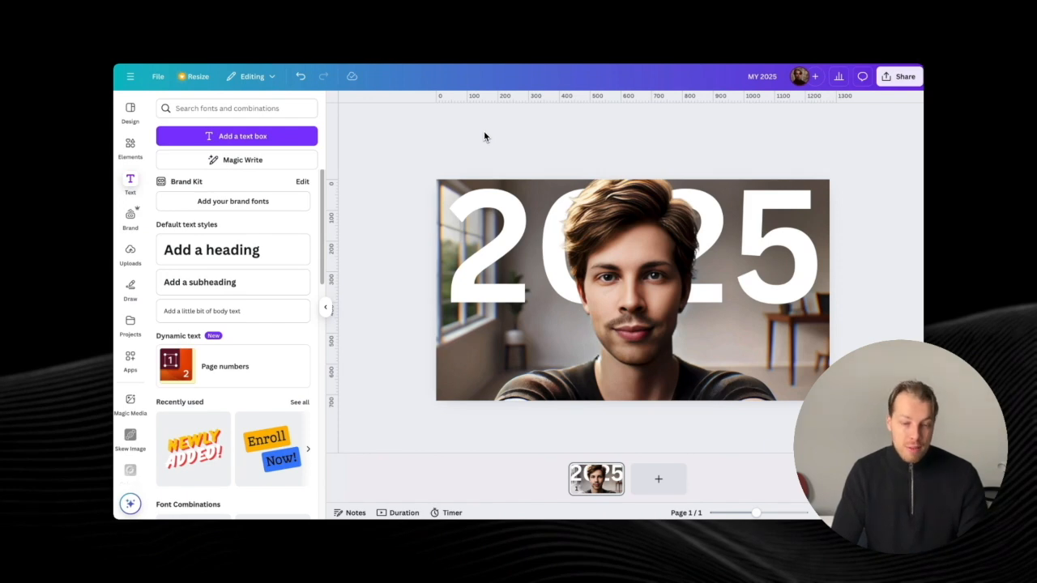
Switch to ChatGPT and request a minimalistic, dramatic 16:9 image of a dark office space with a central computer and very dim teal and orange lighting.
left_click(346, 38)
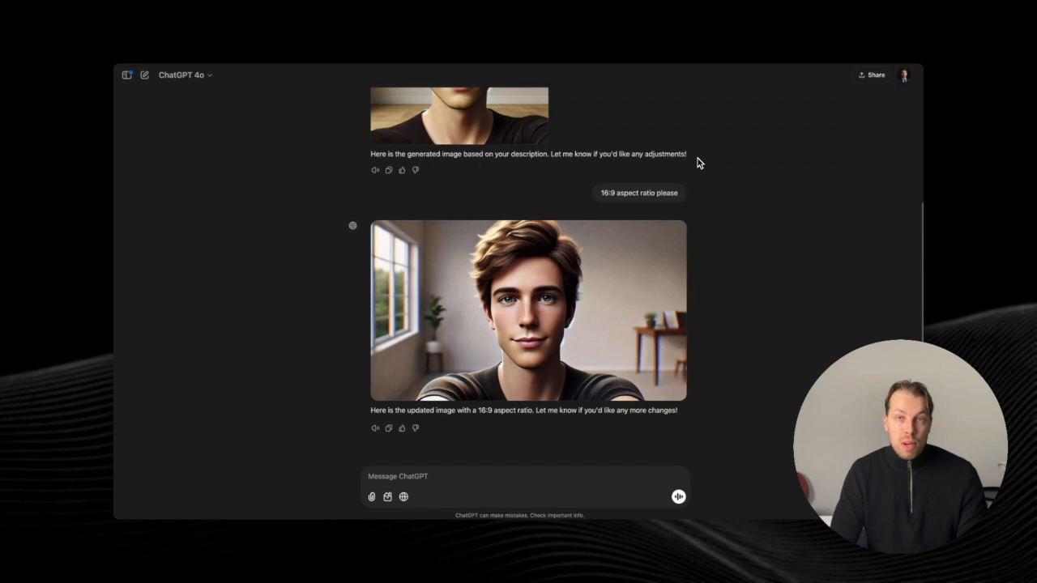
type("Create a 16:9 image of an office space that is dark, in the center there's a computer. The lighting is teal and orange but very dim. Give it a bit of a dramatic vibe, also keep it minimalistic.")
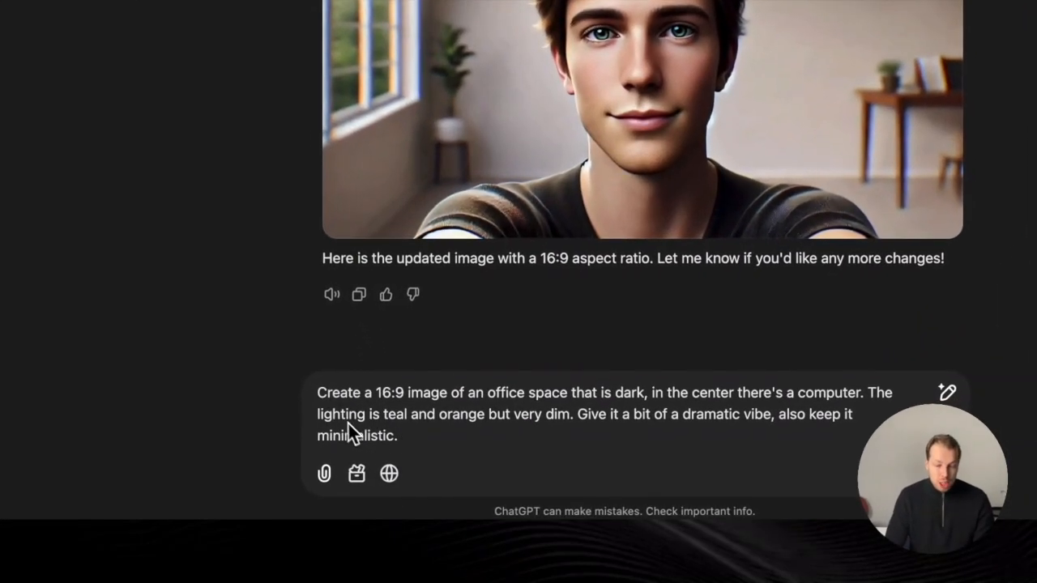
left_click_drag(376, 393, 405, 398)
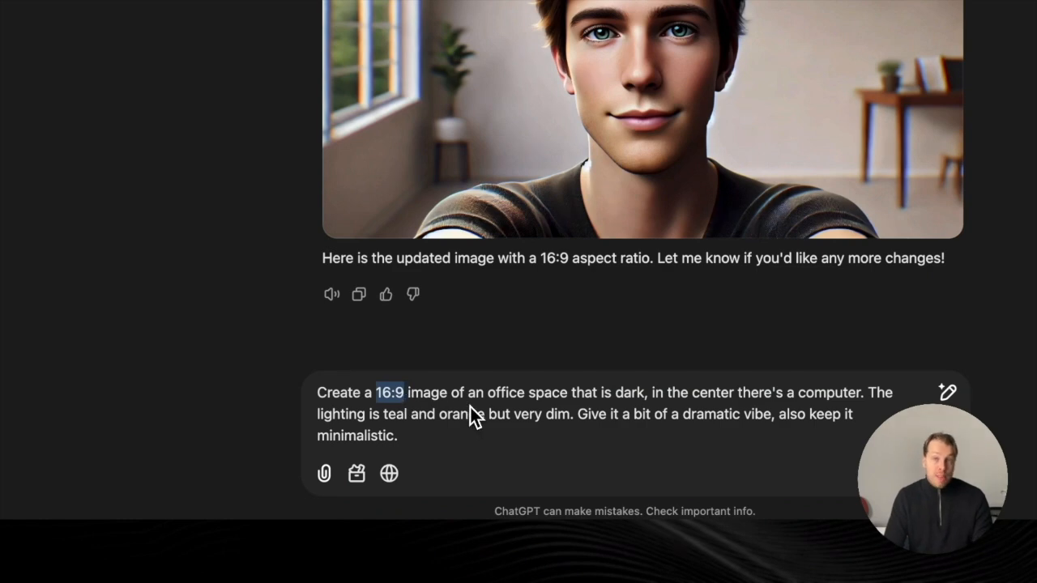
left_click(448, 416)
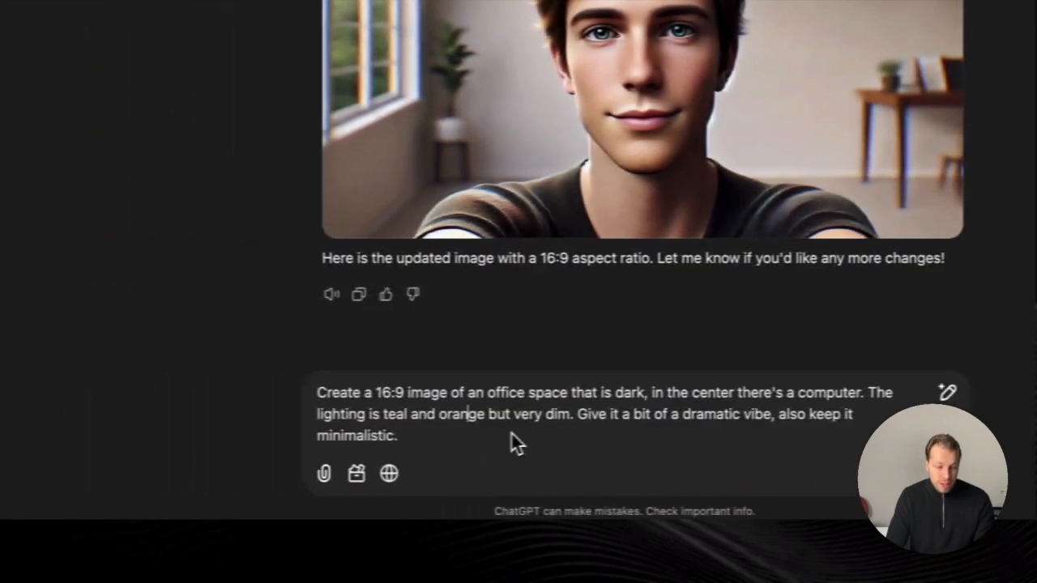
left_click(467, 434)
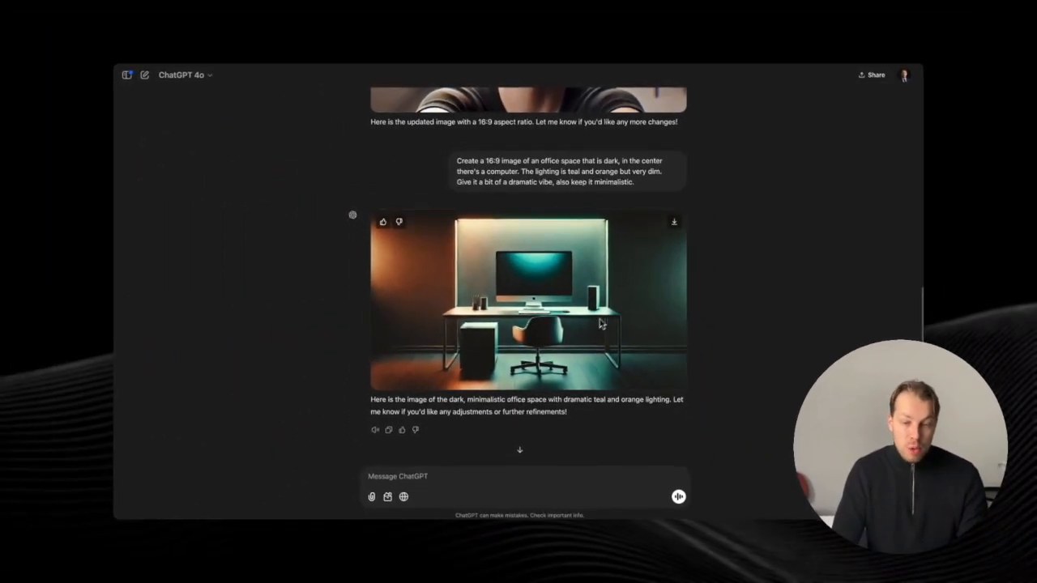
scroll(622, 319, "down", 1)
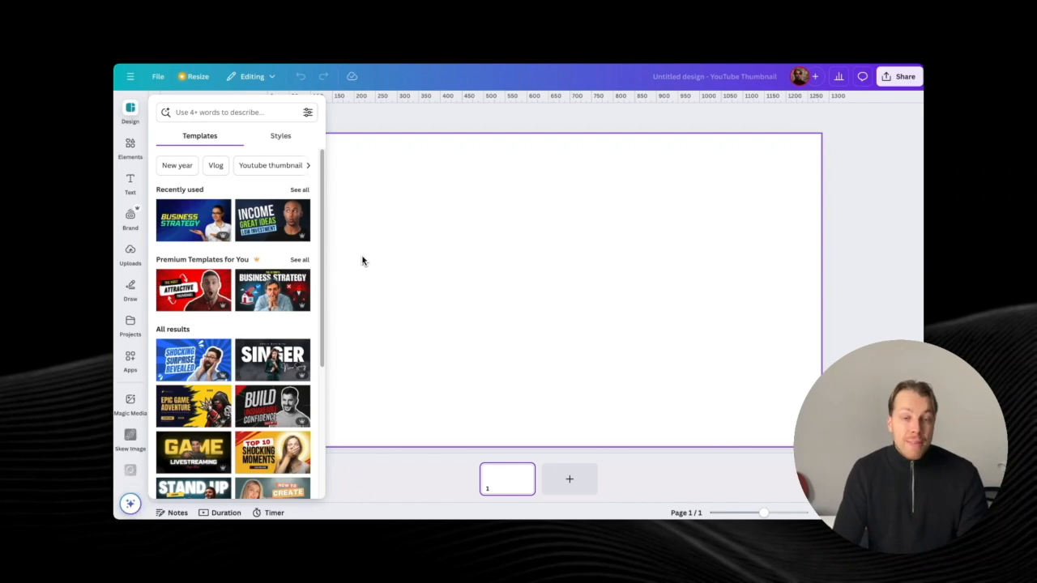
Switch to Canva and place the generated office image in the "AI APPS OF 2025" thumbnail as a full-page background behind the portrait.
left_click(386, 260)
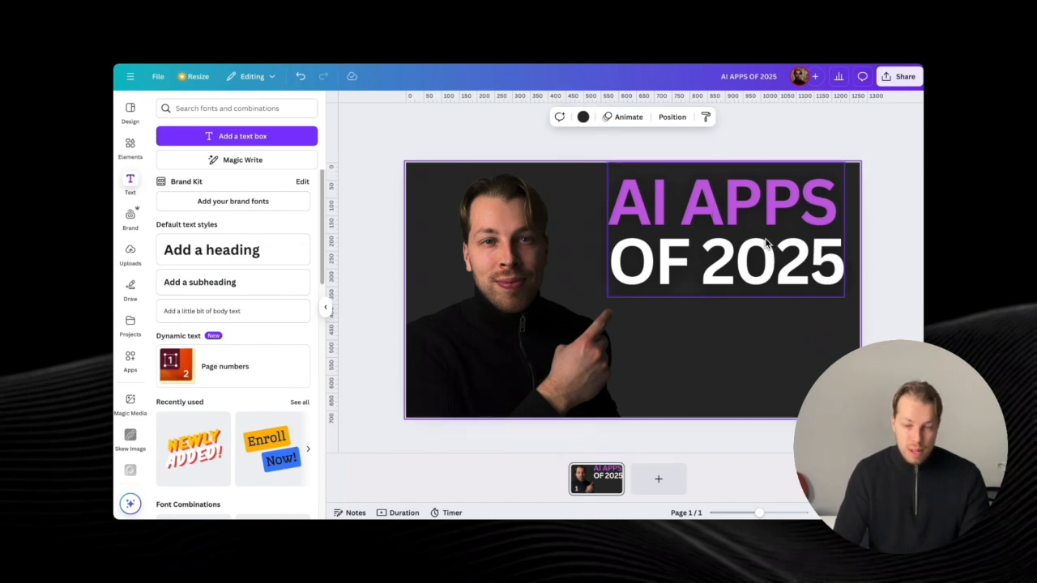
key("super+v")
left_click_drag(662, 310, 623, 320)
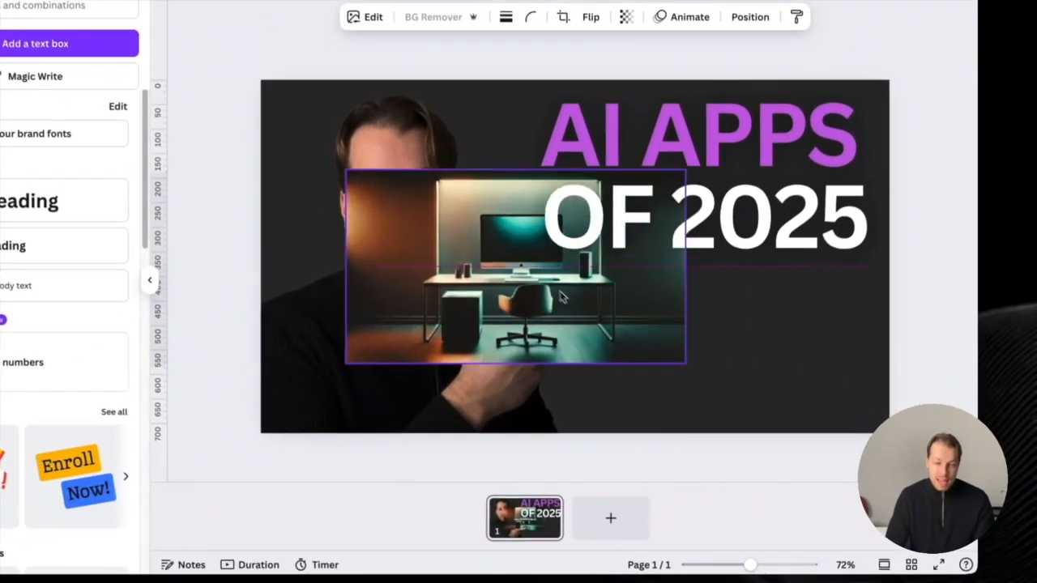
left_click_drag(562, 297, 486, 203)
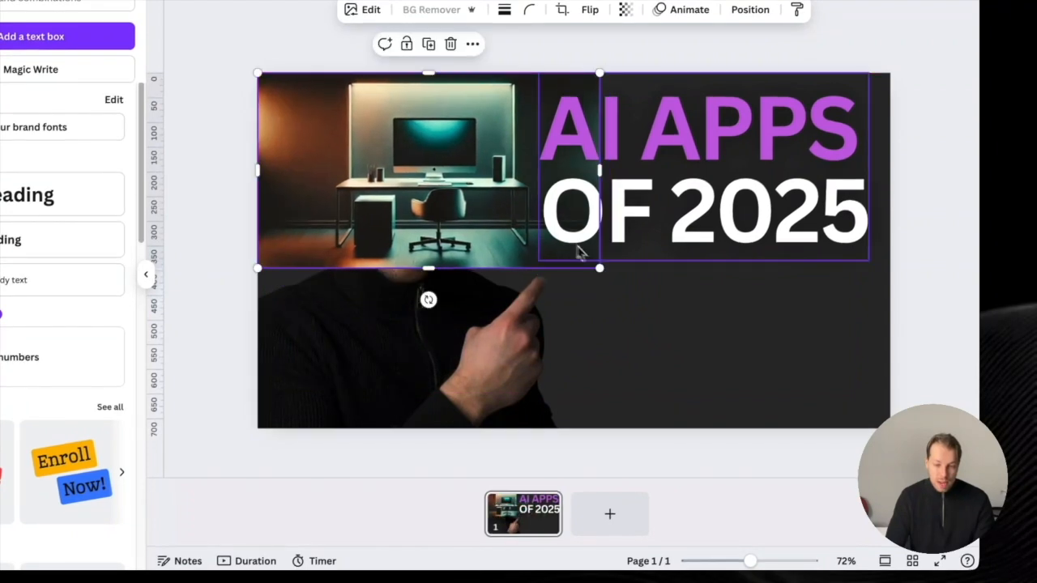
left_click_drag(600, 270, 888, 430)
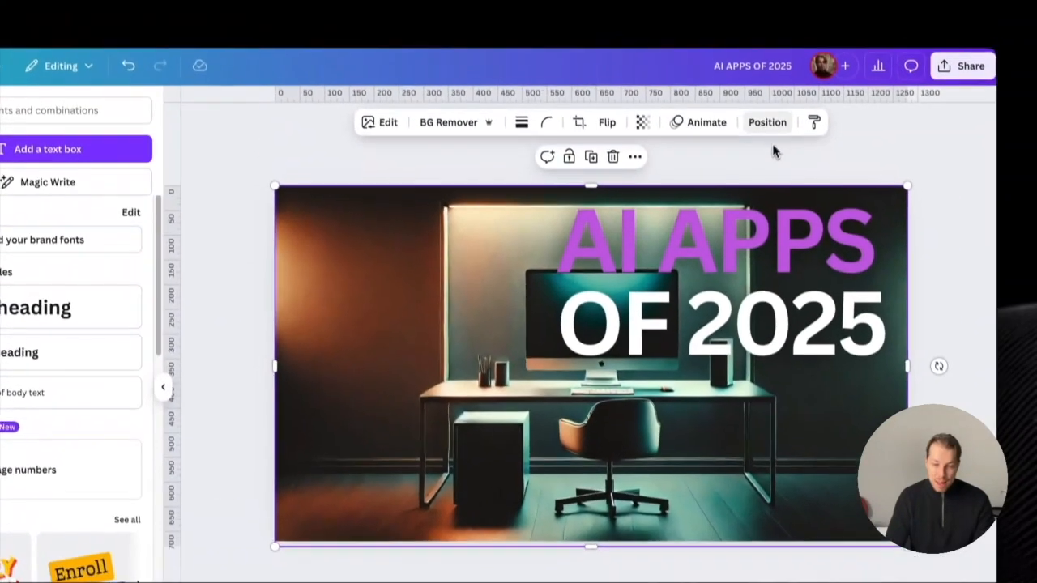
left_click(751, 18)
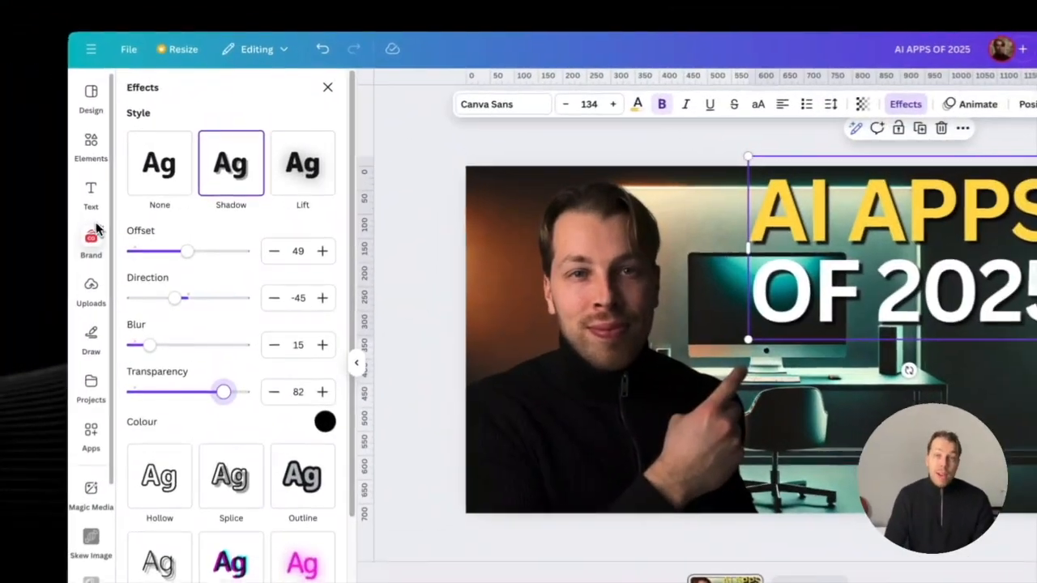
Add a teal gradient graphic to the thumbnail and layer it behind the pointing man's portrait.
left_click(90, 146)
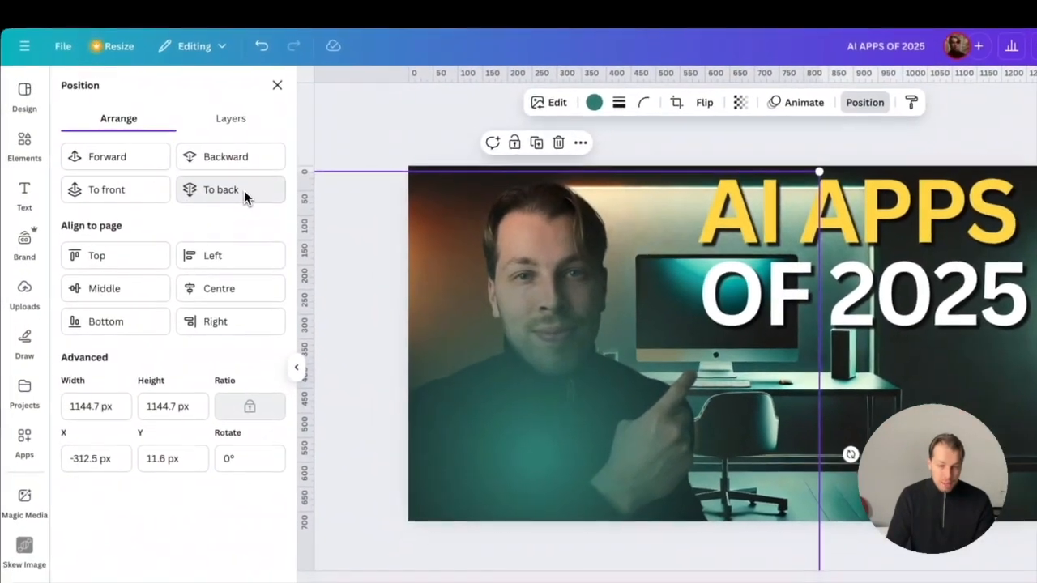
left_click(204, 175)
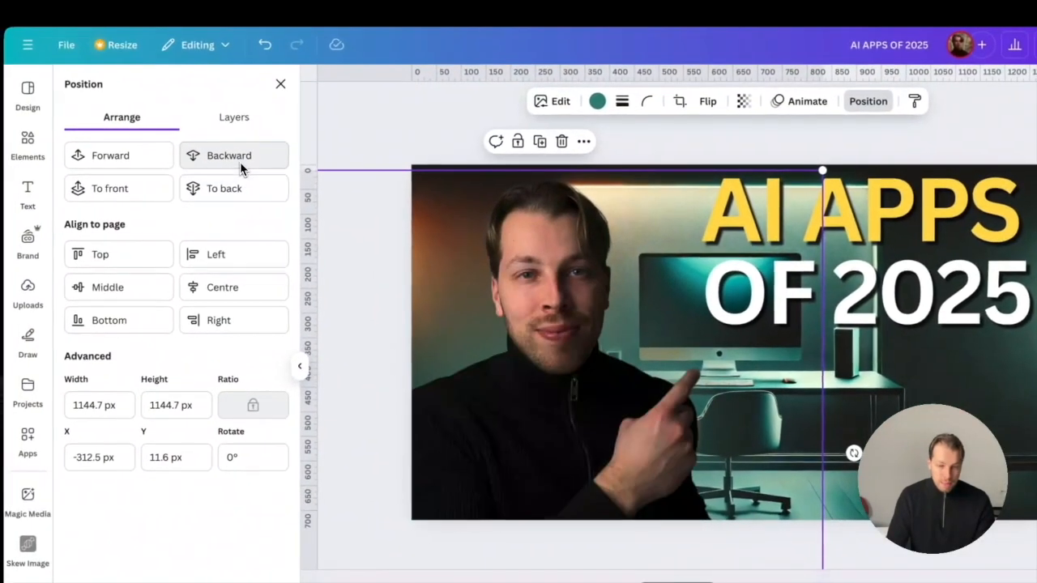
key("Escape")
left_click(428, 141)
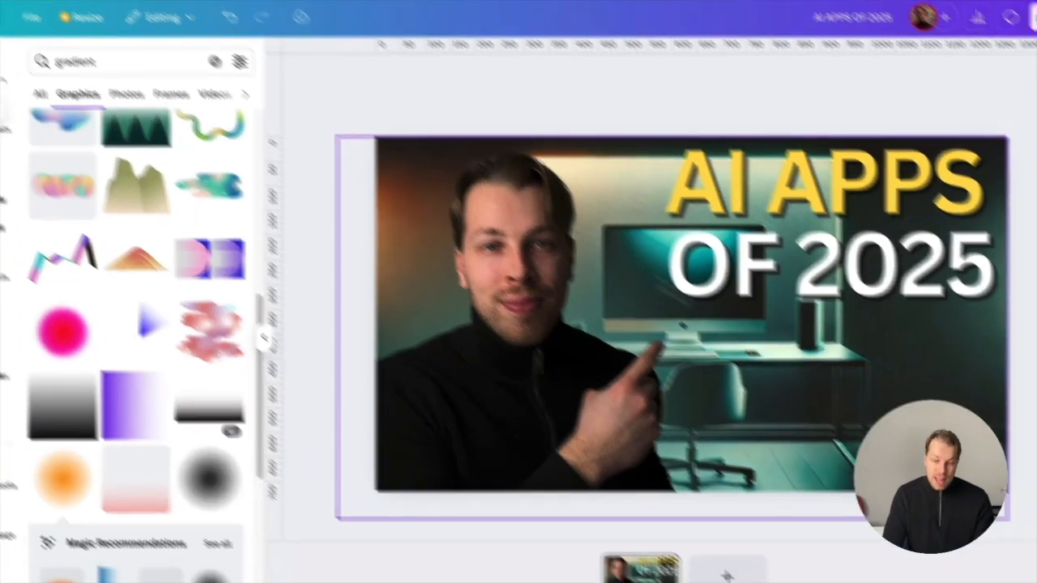
Lower the Transparency value of the office background image and deselect it.
left_click(631, 219)
left_click(670, 116)
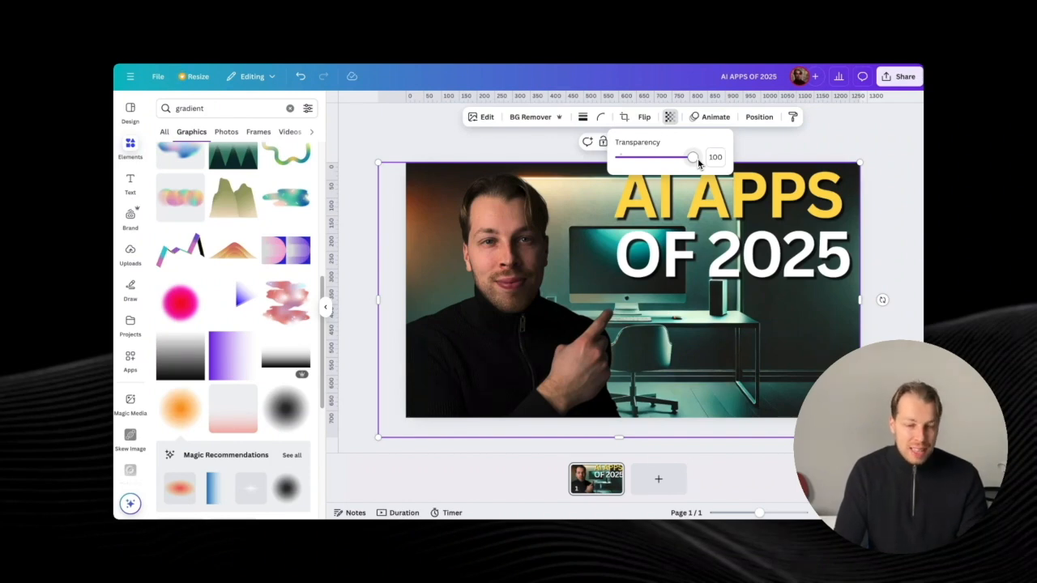
left_click_drag(698, 162, 618, 154)
left_click(873, 137)
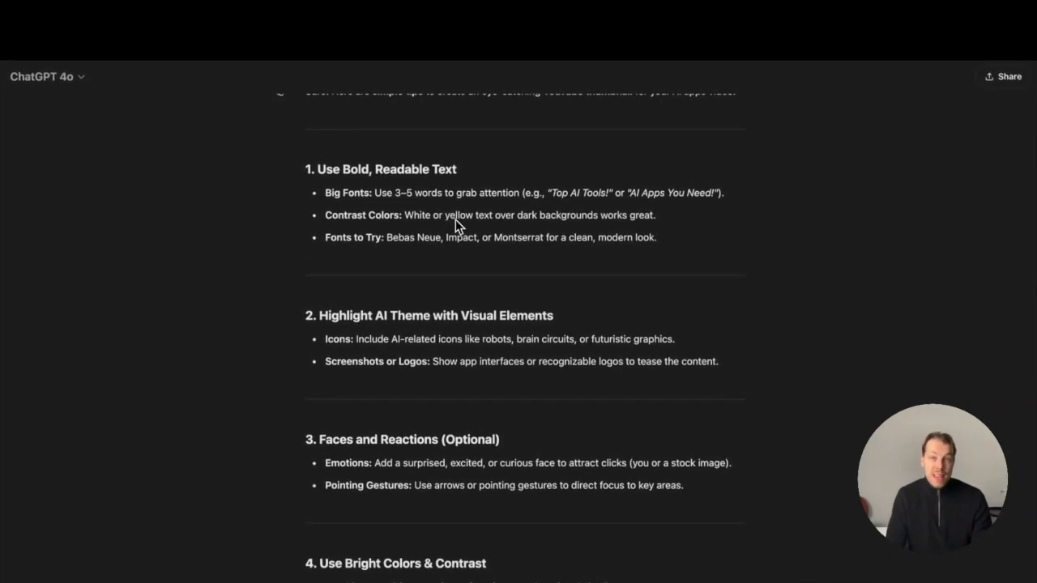
Read through ChatGPT's tips for an eye-catching AI apps thumbnail, from bold text to the suggested tools.
scroll(486, 187, "down", 1)
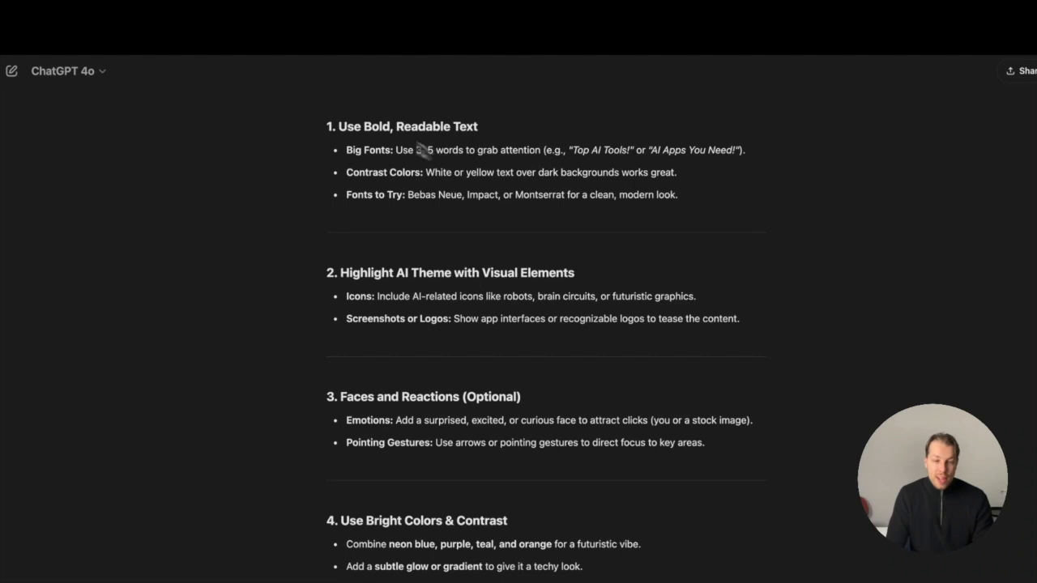
left_click_drag(322, 123, 447, 135)
left_click(505, 132)
scroll(447, 176, "down", 3)
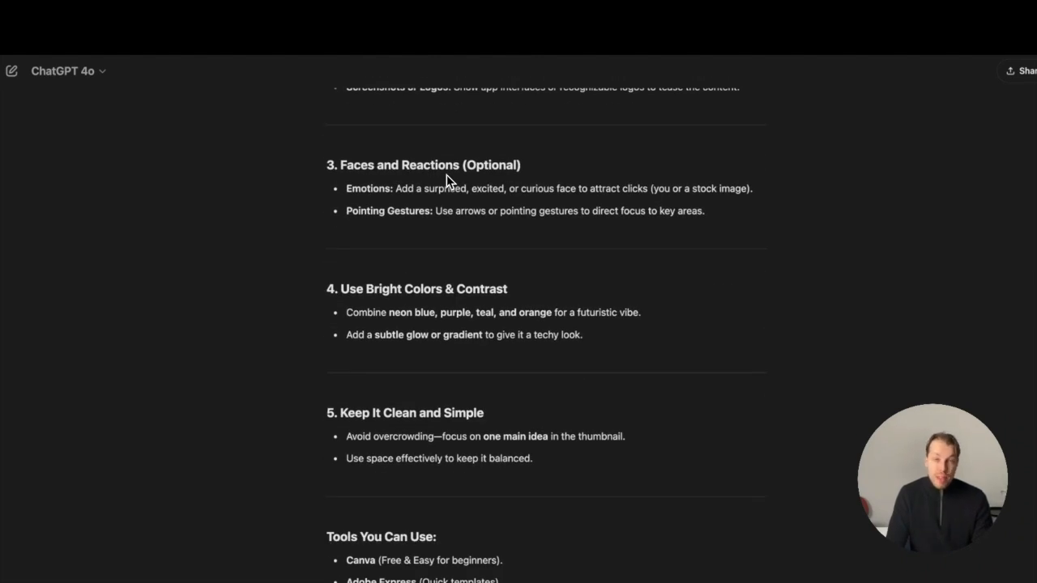
scroll(447, 180, "down", 2)
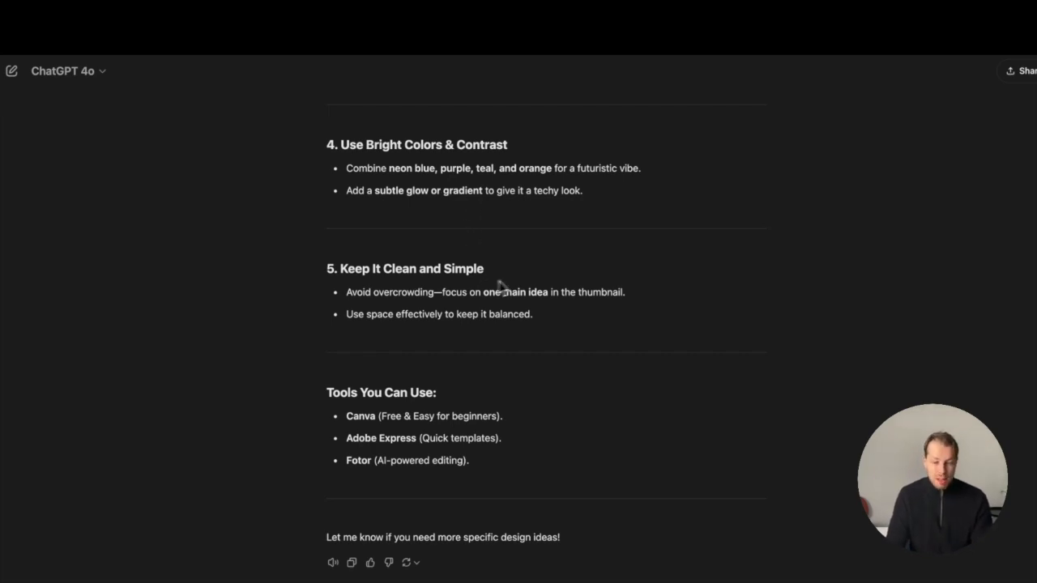
Look over the thumbnail tips again and send ChatGPT the prompt "Create an image that implements these tips".
scroll(605, 273, "up", 10)
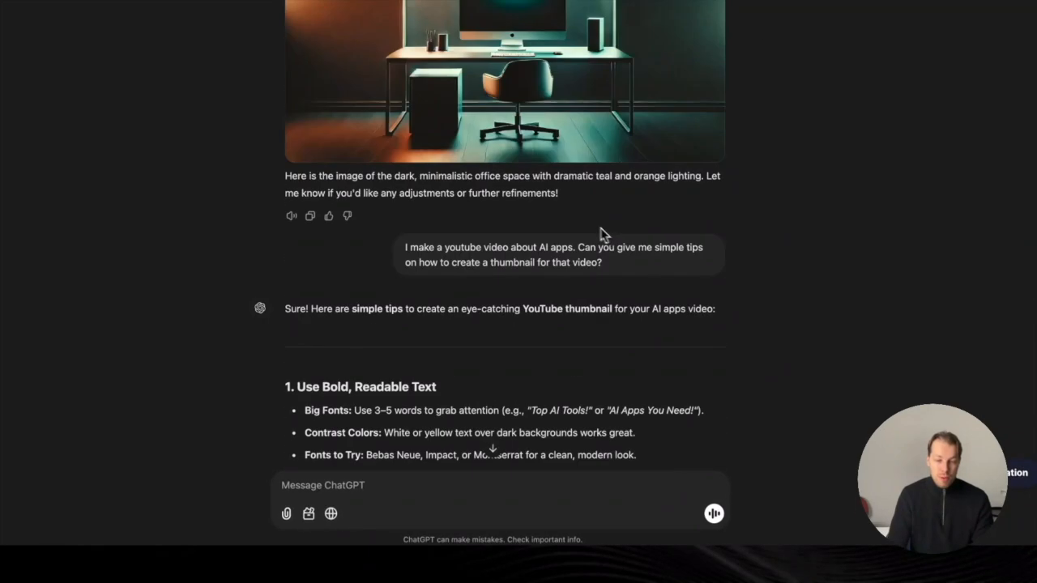
scroll(511, 241, "down", 5)
scroll(512, 251, "down", 4)
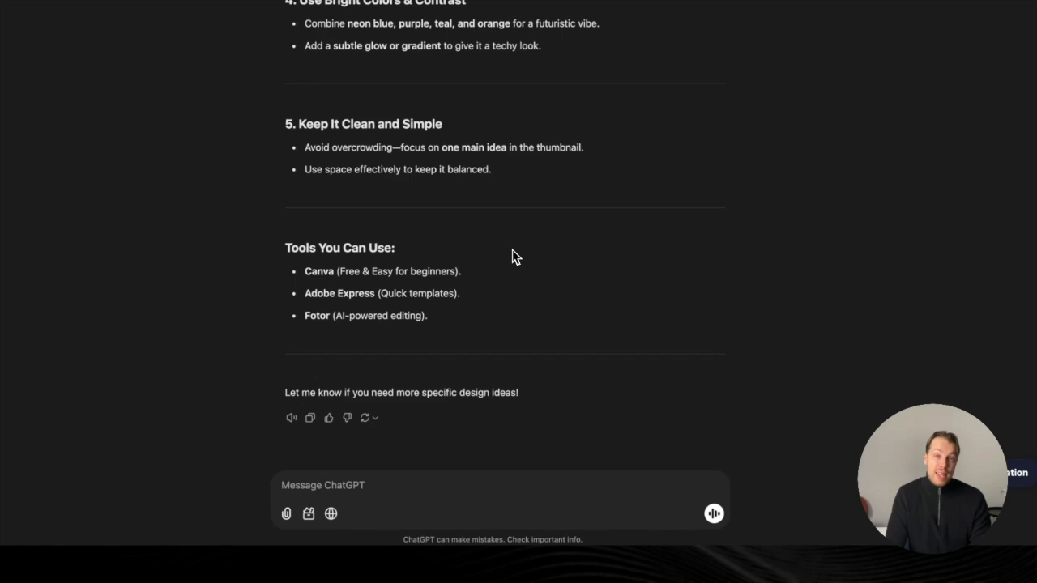
scroll(571, 259, "up", 10)
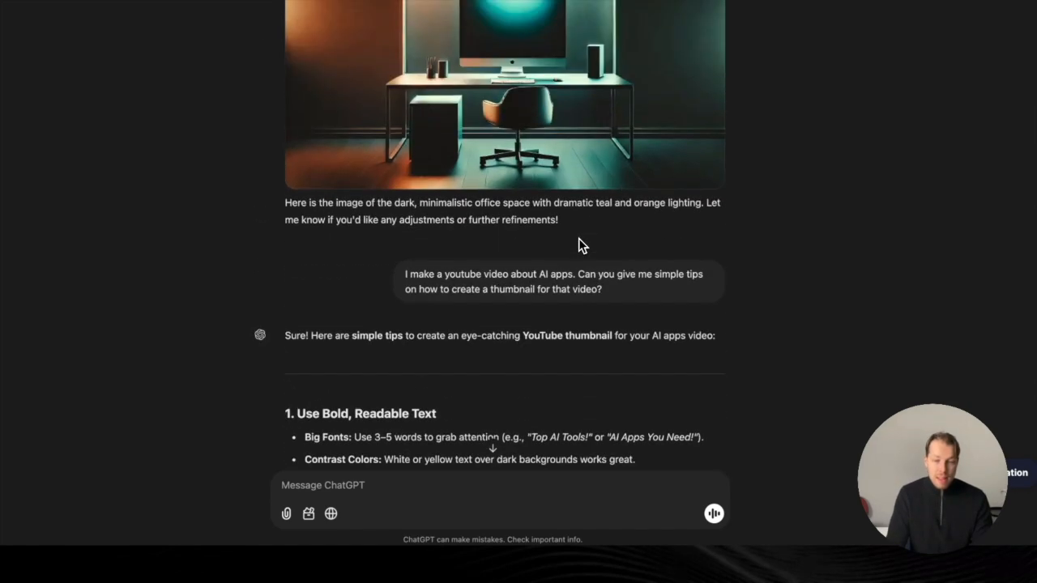
scroll(579, 243, "down", 10)
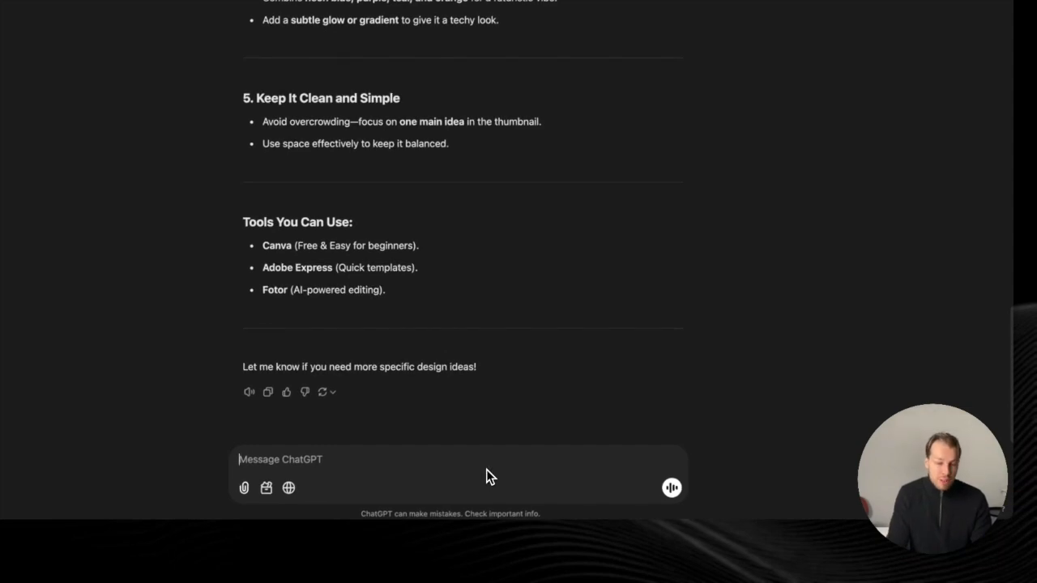
type("C")
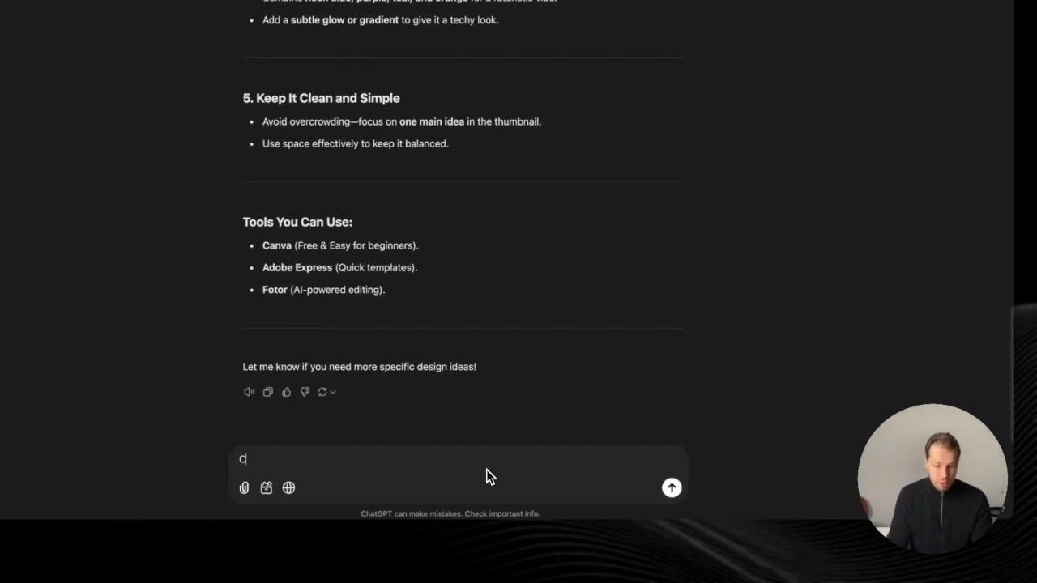
type("reate an image that")
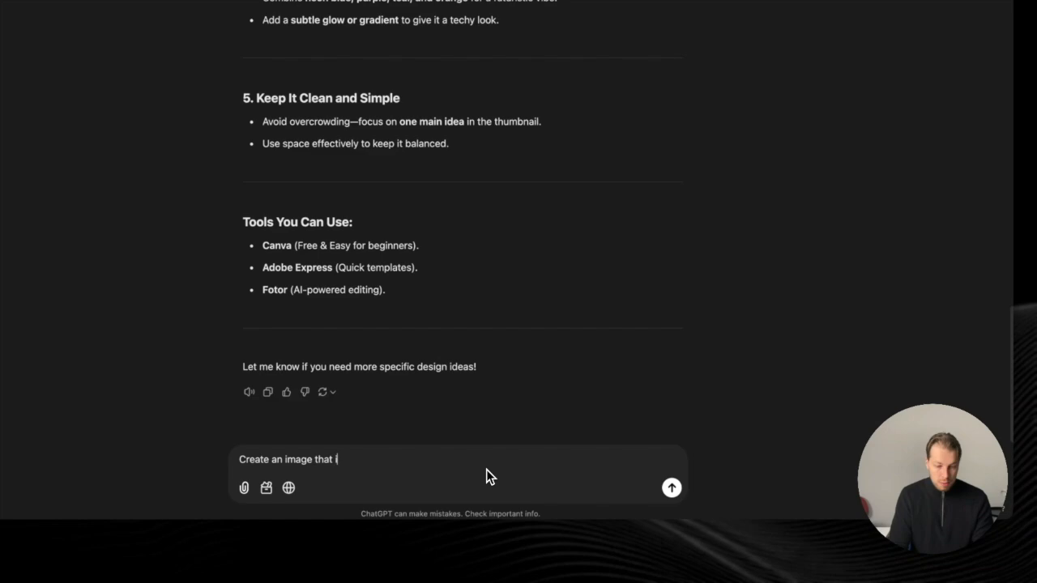
type("implements these tips")
key("Return")
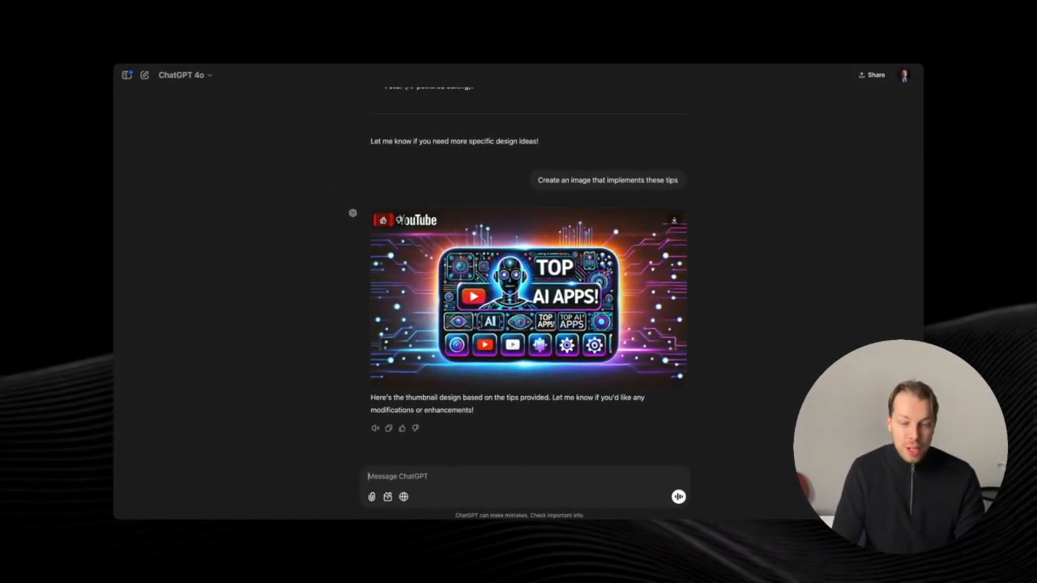
View the generated "TOP AI APPS!" thumbnail image full size and return to the conversation.
left_click(592, 277)
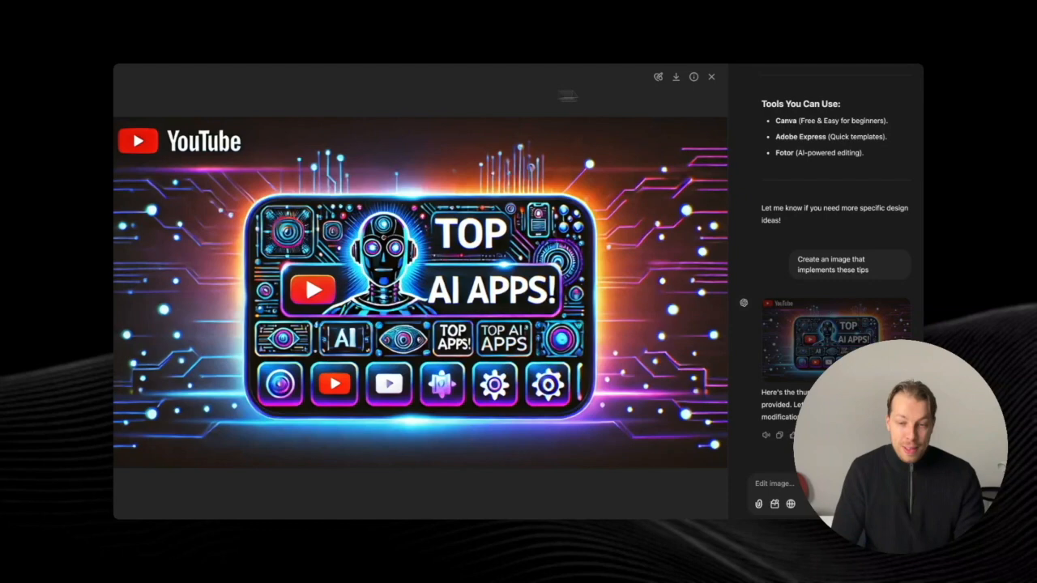
left_click(711, 76)
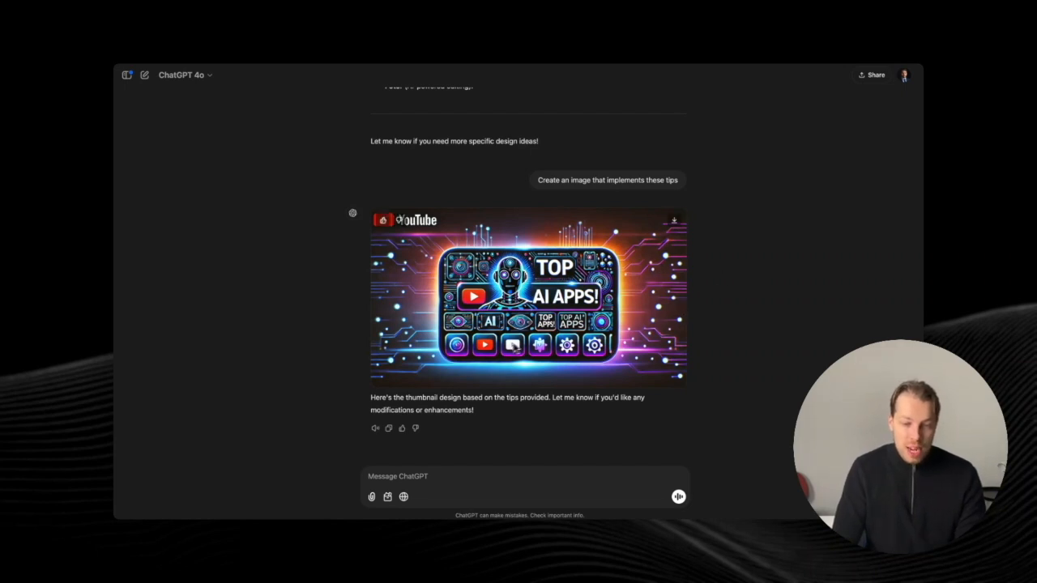
scroll(515, 347, "up", 1)
scroll(558, 324, "down", 1)
scroll(586, 320, "up", 5)
scroll(586, 319, "down", 5)
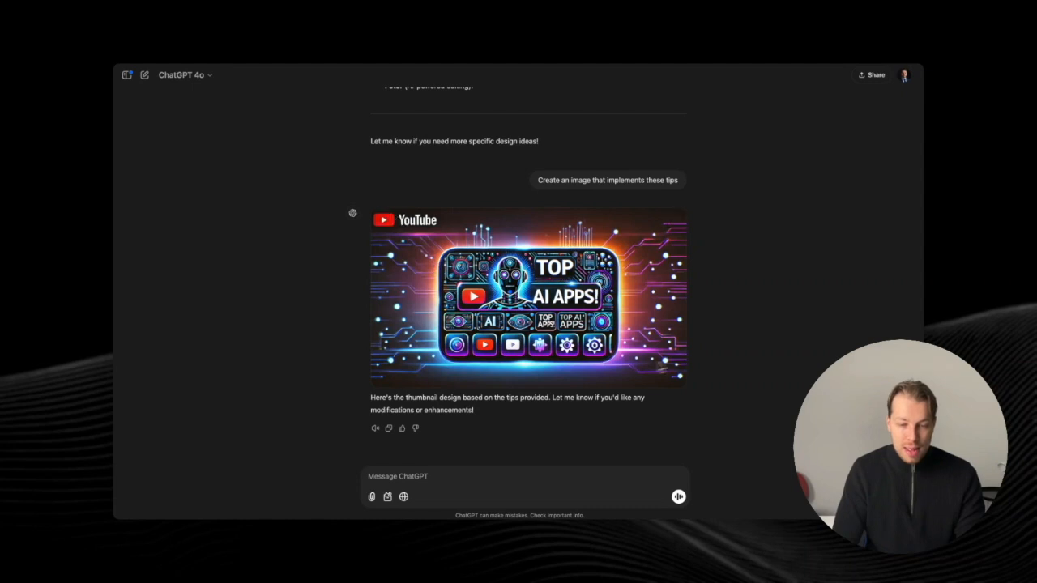
Send the attached "AI APPS OF 2025" thumbnail to ChatGPT with the question "Can you give feedback to improve this thumbnail?".
scroll(558, 300, "up", 10)
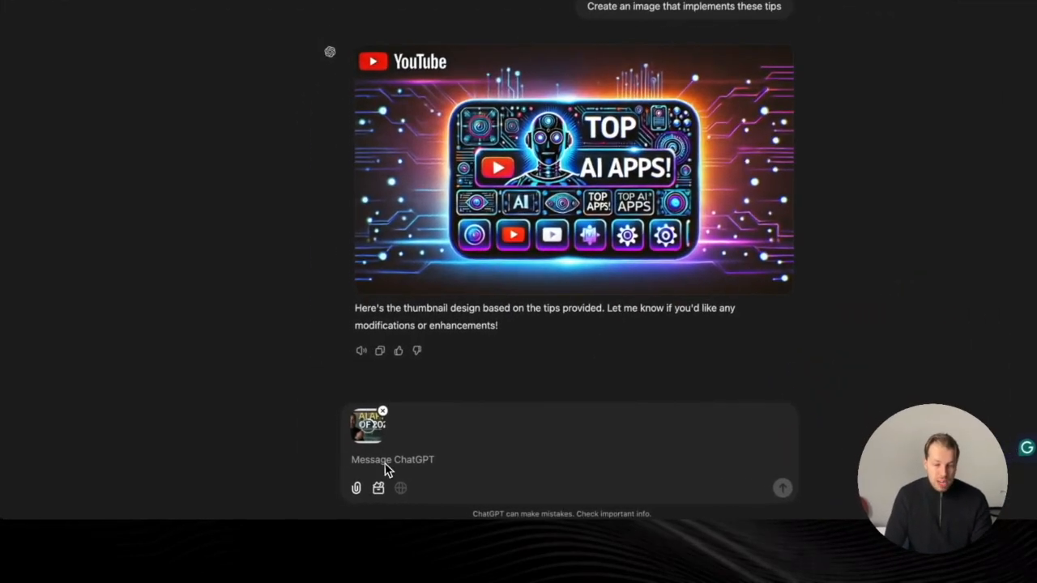
left_click(392, 480)
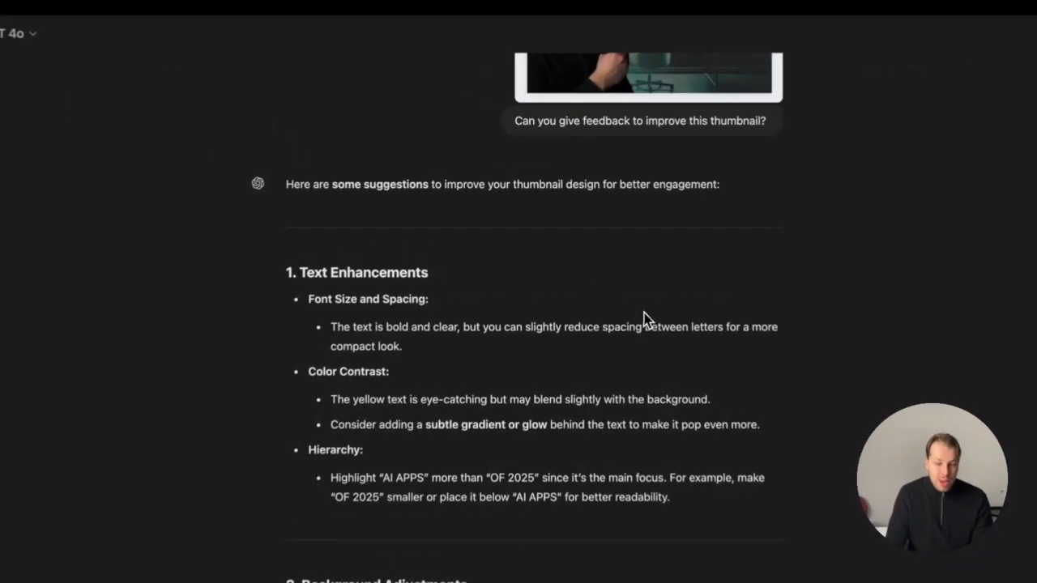
Read ChatGPT's text enhancement and background adjustment suggestions, highlighting the hierarchy advice about "AI APPS" and "OF 2025".
scroll(646, 320, "down", 2)
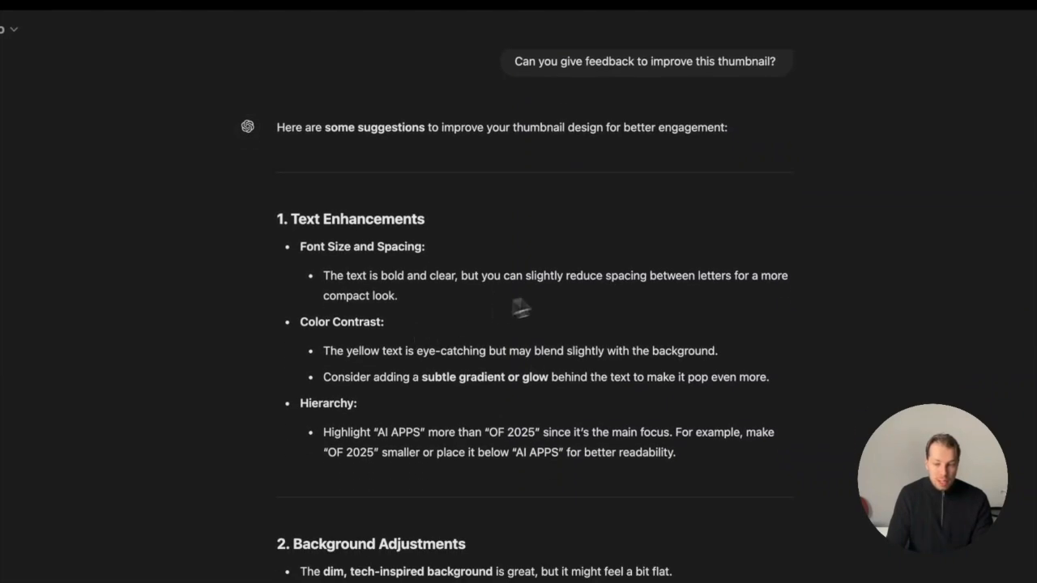
scroll(521, 306, "up", 3)
scroll(555, 294, "down", 4)
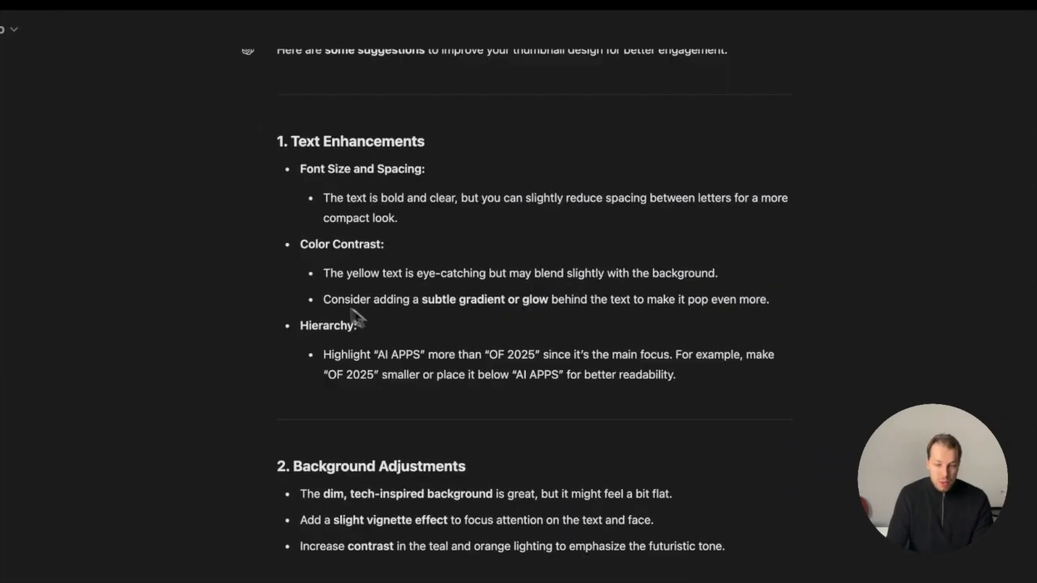
scroll(414, 278, "up", 3)
scroll(413, 278, "down", 4)
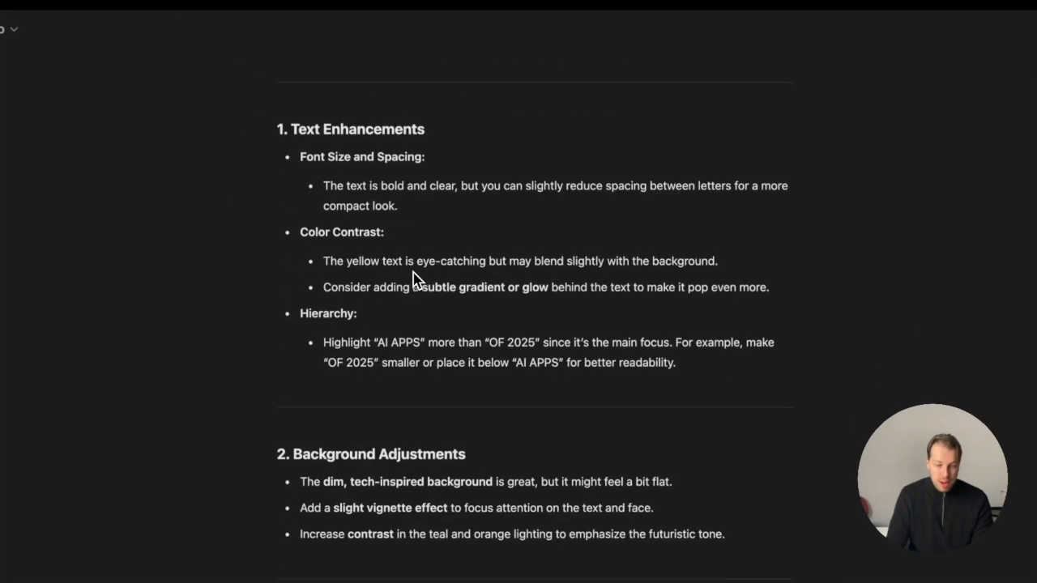
triple_click(512, 344)
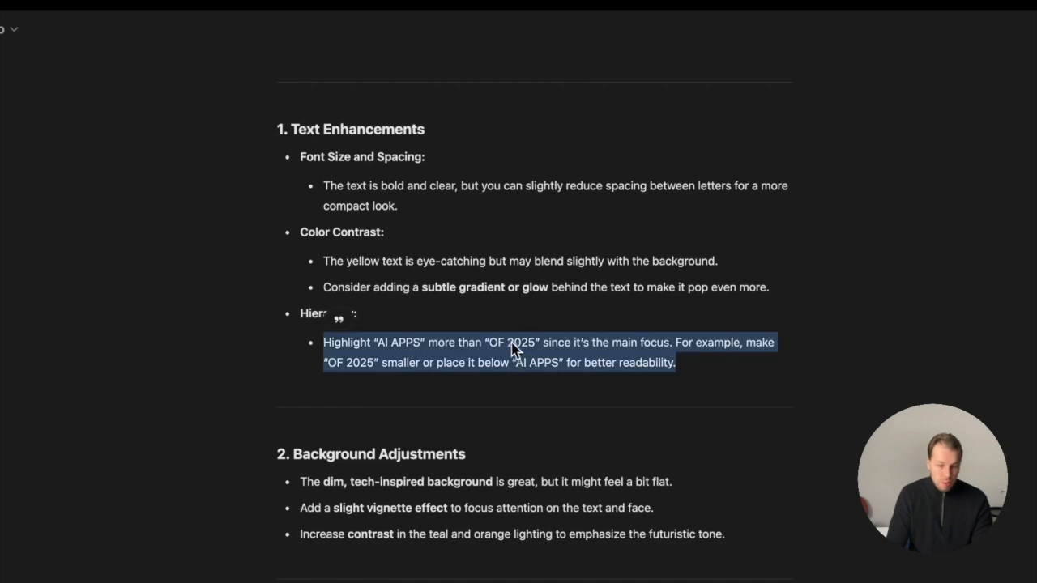
scroll(657, 381, "down", 3)
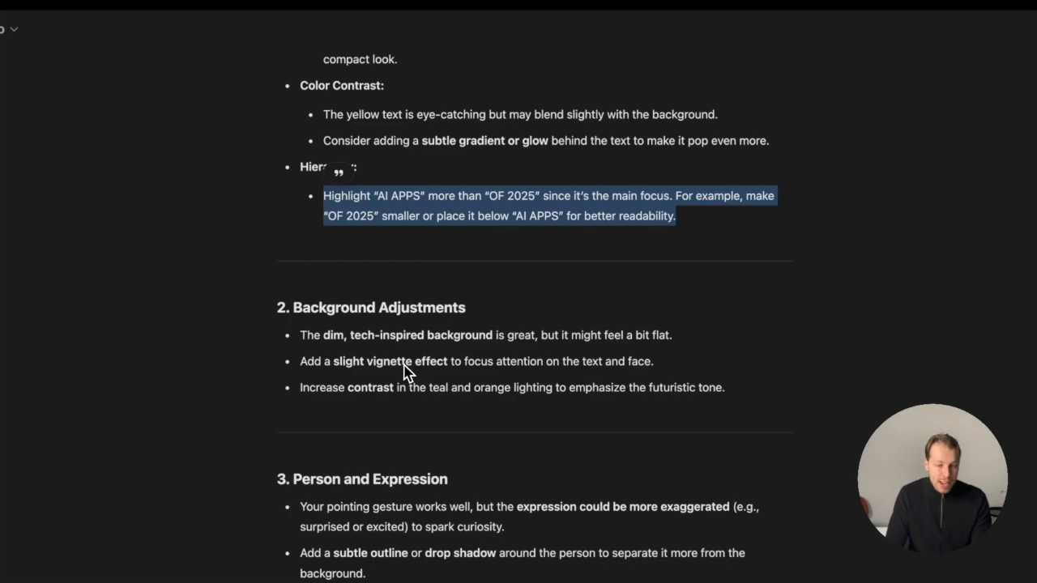
scroll(613, 359, "down", 2)
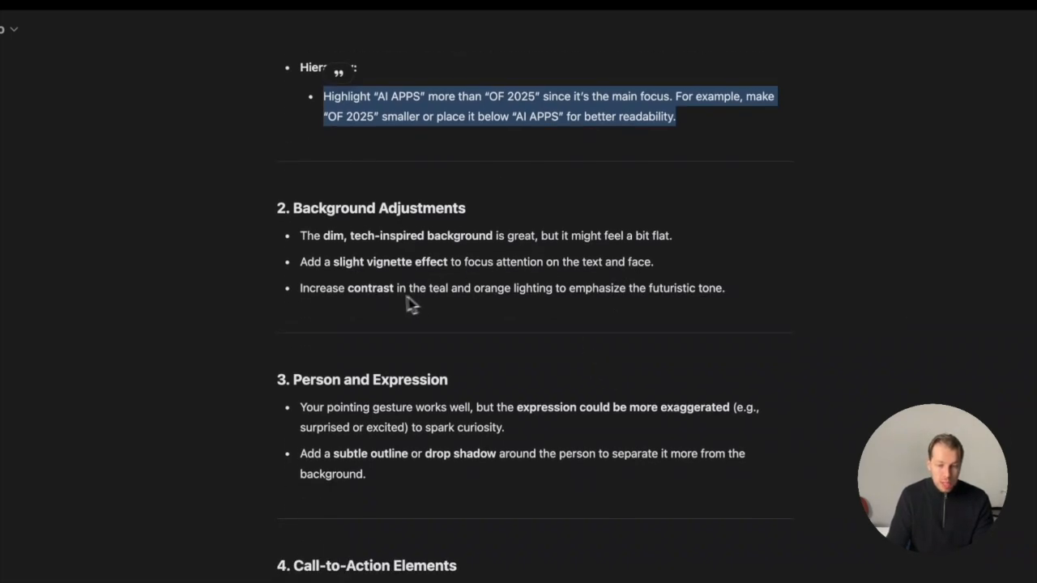
Compare the generated image with the uploaded thumbnail and read the feedback on person, call-to-action elements and branding.
scroll(454, 301, "up", 15)
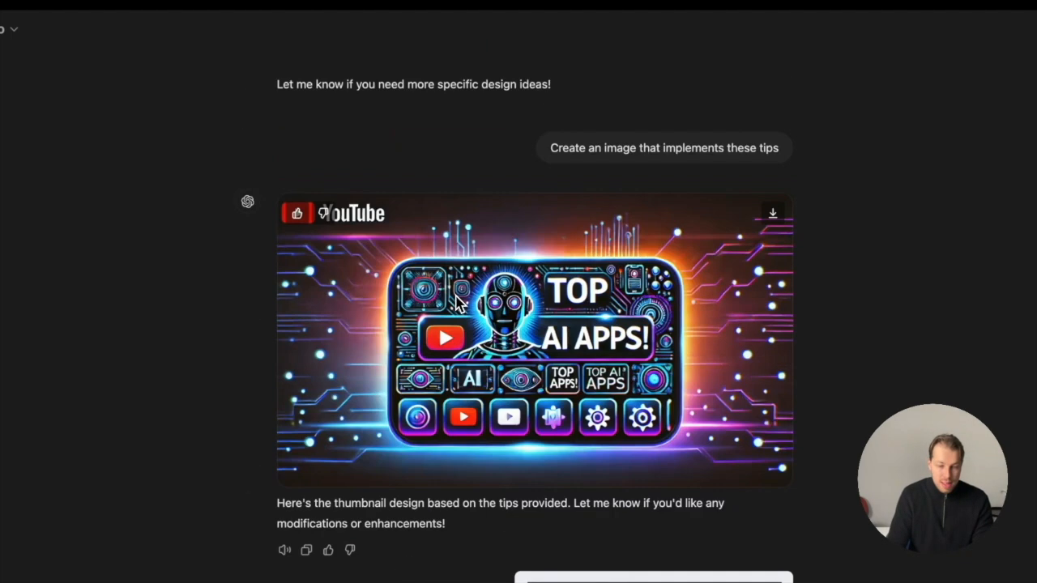
scroll(470, 308, "down", 5)
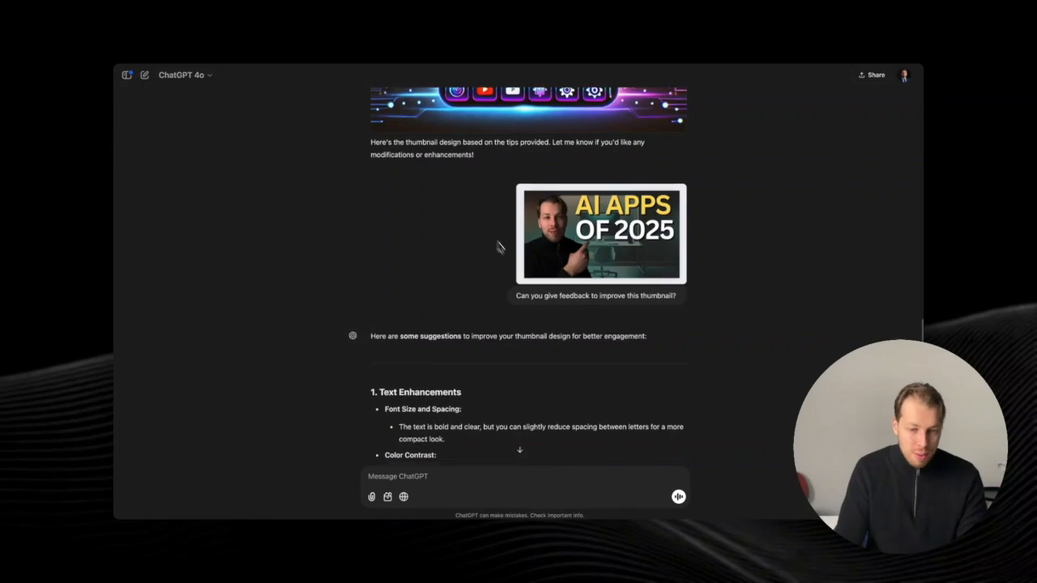
scroll(500, 248, "down", 5)
left_click_drag(399, 219, 511, 259)
left_click(511, 260)
scroll(511, 259, "down", 3)
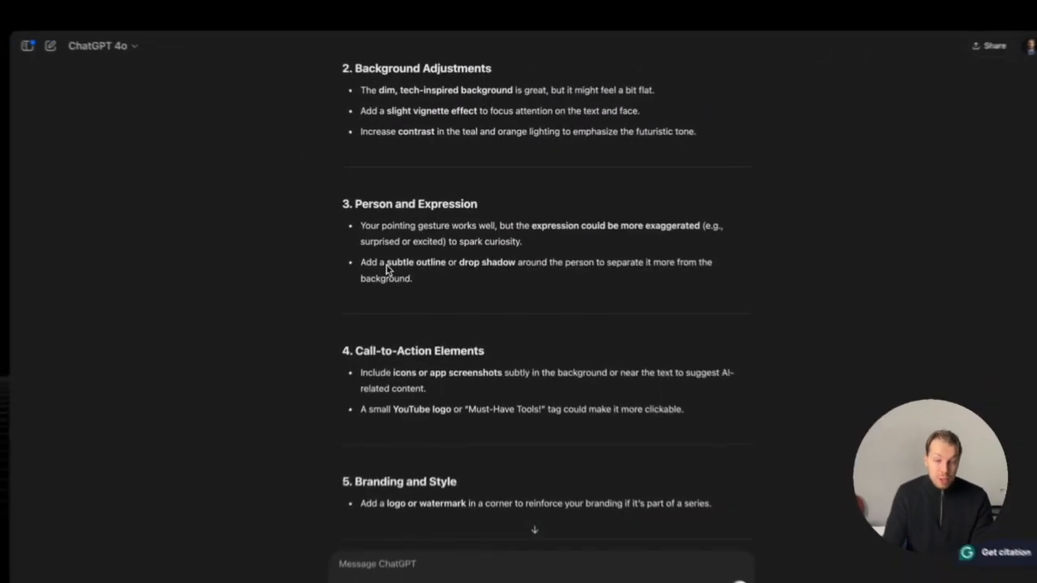
triple_click(406, 249)
left_click(440, 258)
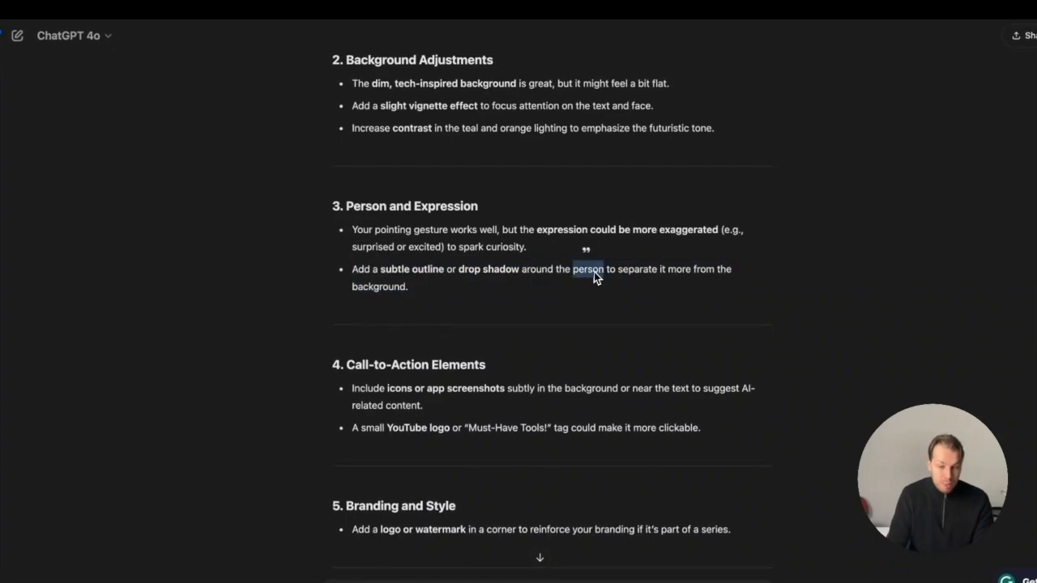
scroll(595, 272, "down", 3)
left_click_drag(689, 284, 281, 219)
left_click(643, 286)
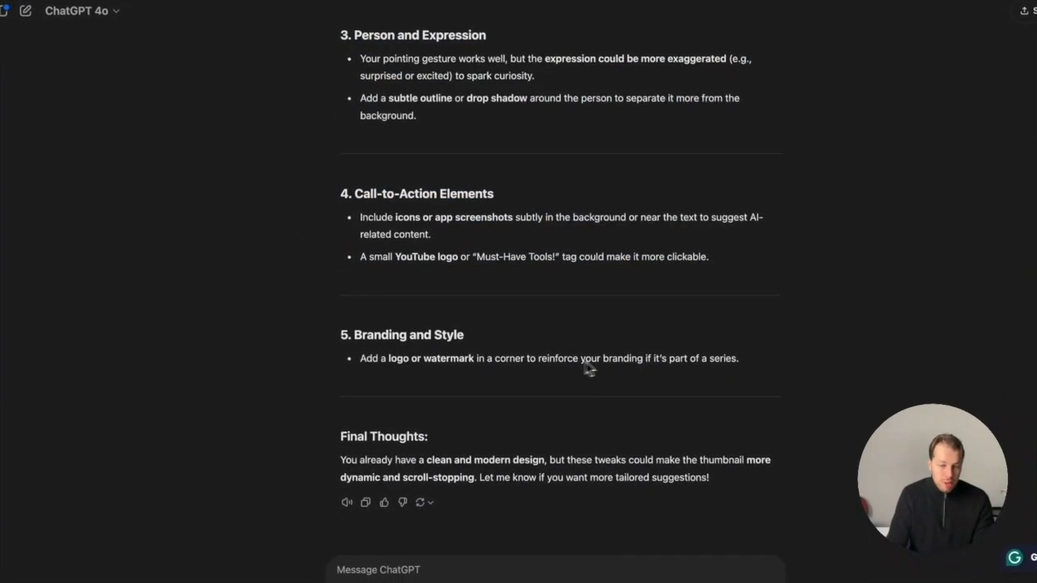
left_click_drag(670, 362, 757, 364)
left_click(821, 446)
scroll(703, 312, "up", 3)
scroll(622, 338, "up", 2)
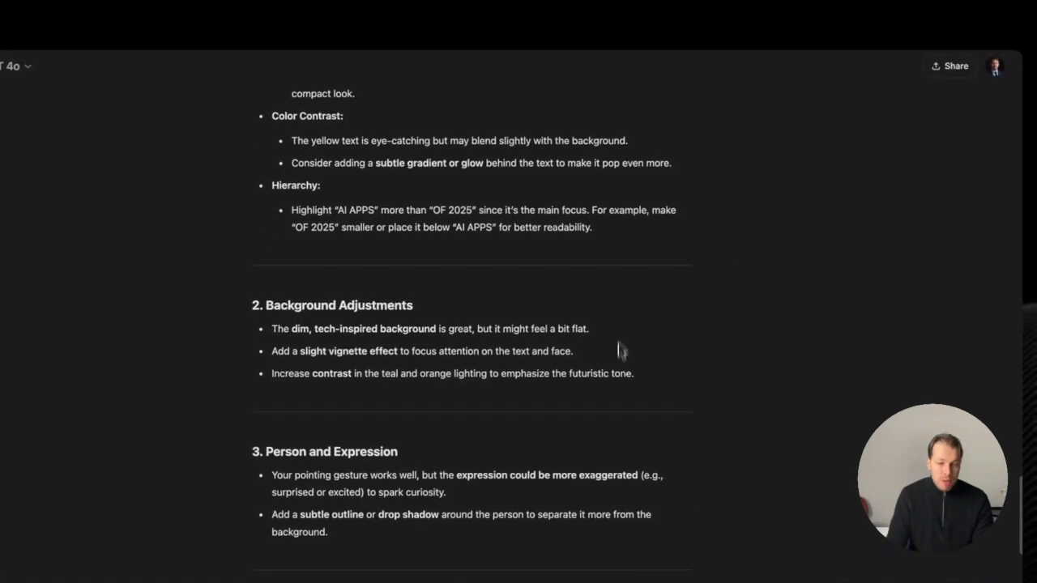
Switch to Canva and scale down the "AI APPS OF 2025" text block from its lower corner.
left_click(547, 23)
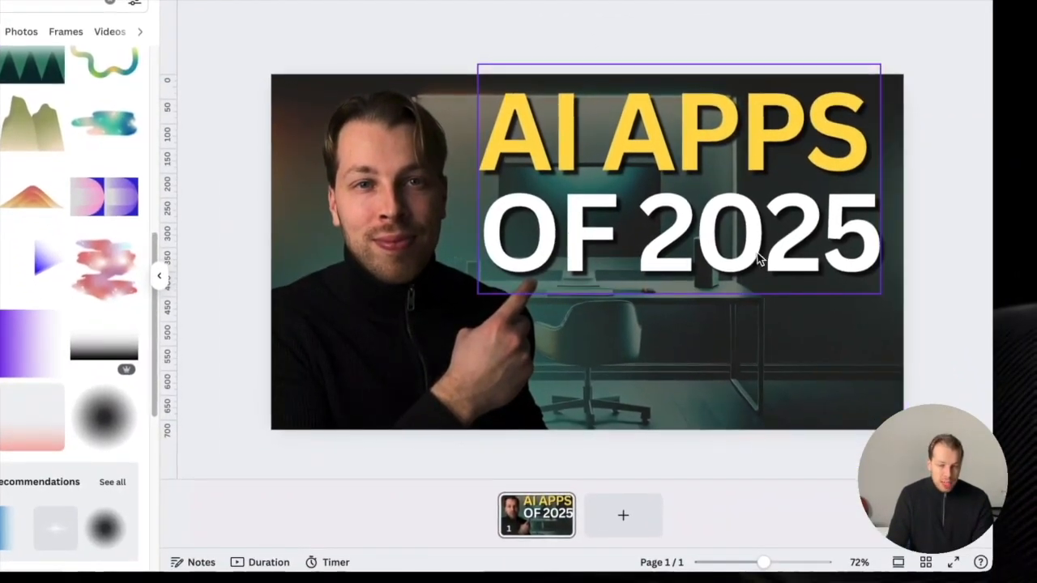
left_click(759, 258)
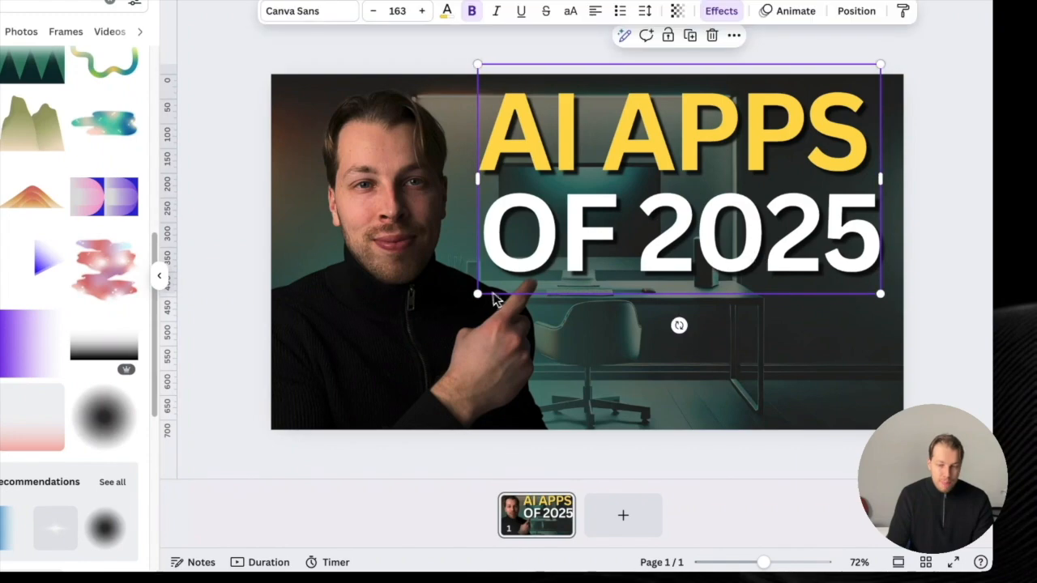
left_click_drag(478, 293, 506, 289)
left_click(680, 401)
key("BackSpace")
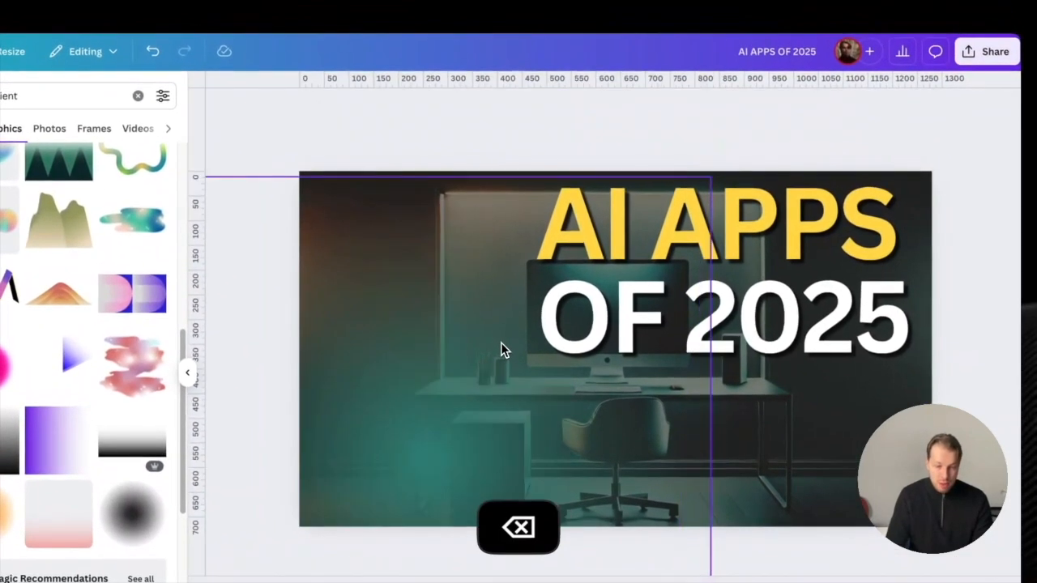
key("super+z")
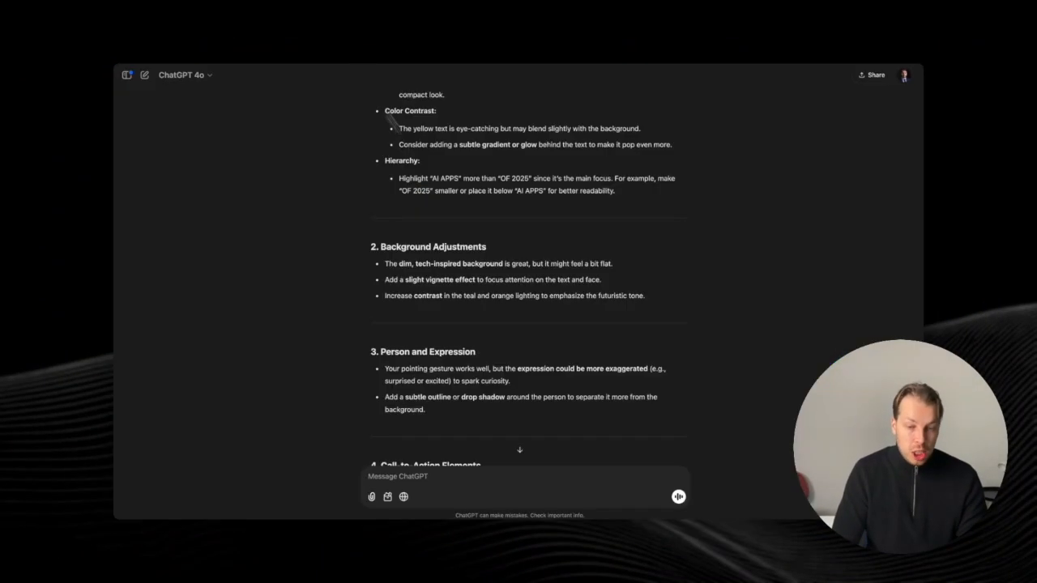
Switch back to Canva and shrink the Fotor, green P and Canva logos into a tighter cluster below the title.
scroll(519, 268, "up", 3)
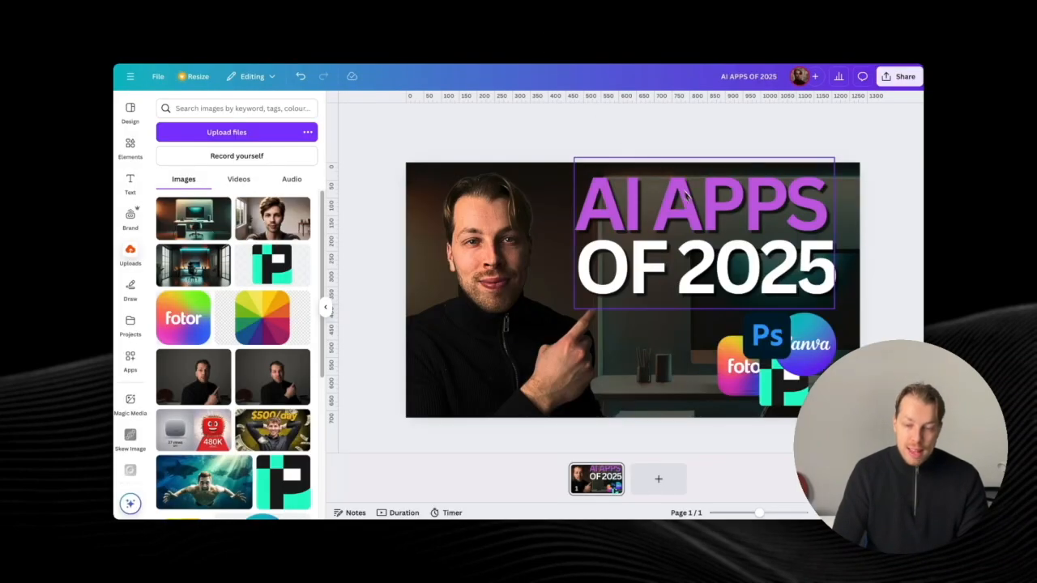
left_click(774, 393)
left_click_drag(774, 389, 726, 395)
left_click(723, 389)
left_click(844, 339)
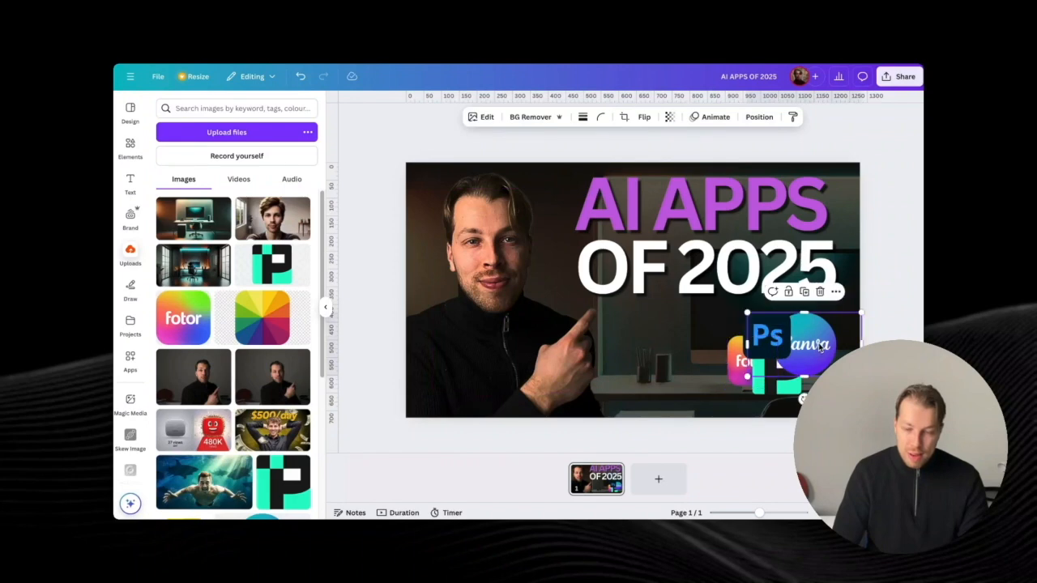
left_click_drag(861, 312, 843, 322)
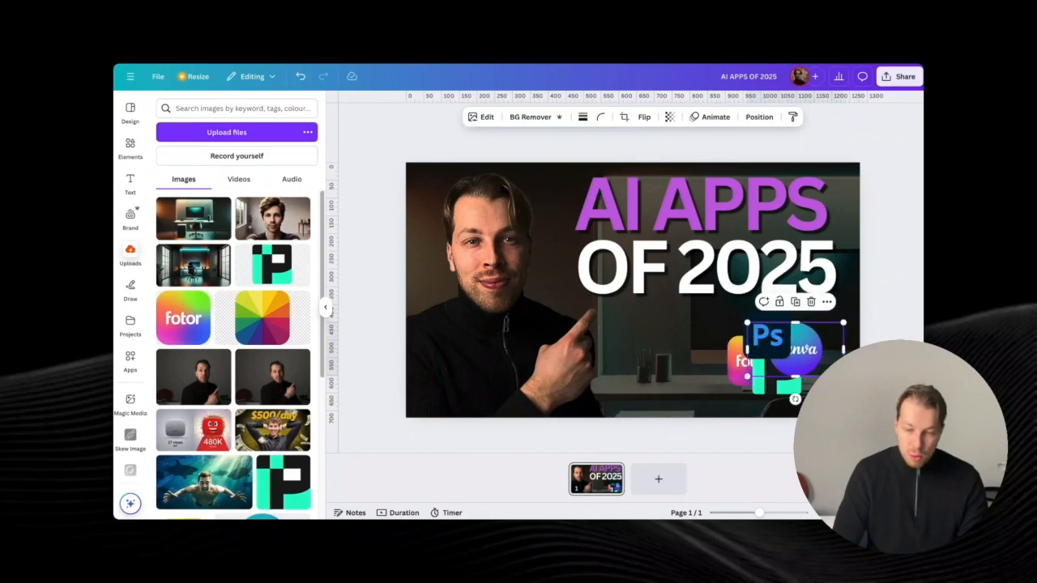
key("Escape")
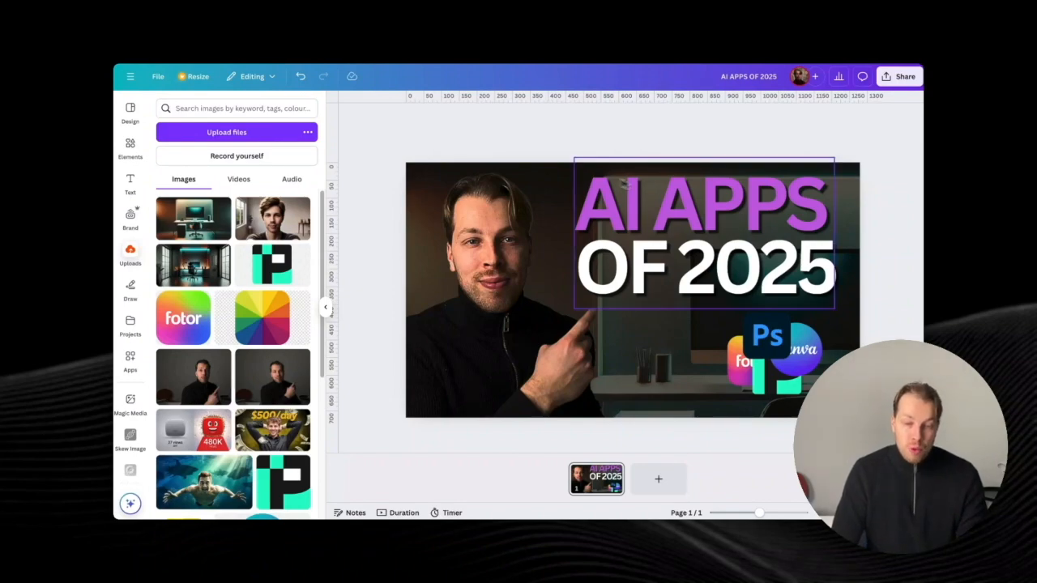
Select the office background image behind the title and portrait.
left_click(571, 178)
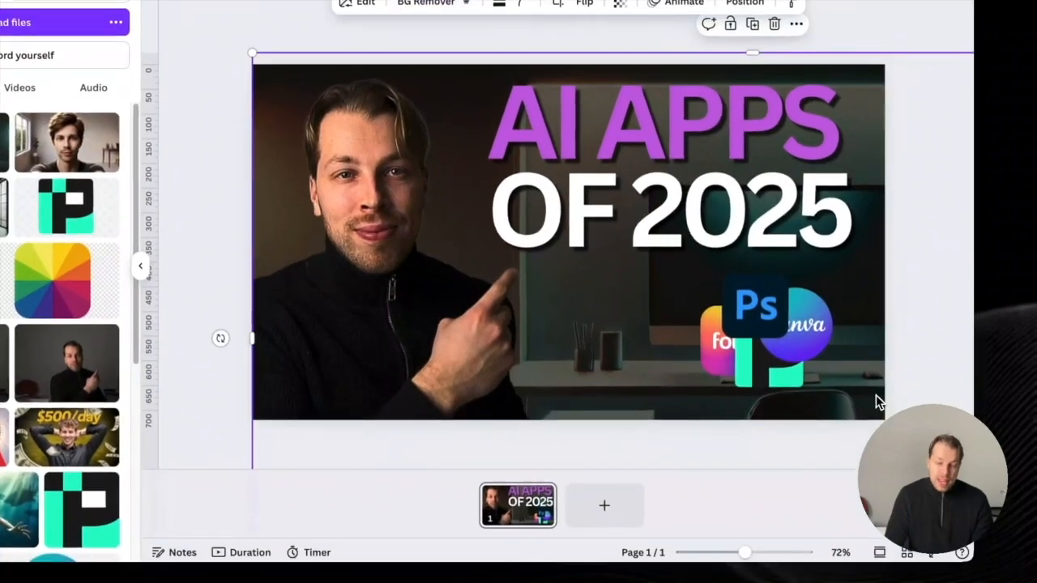